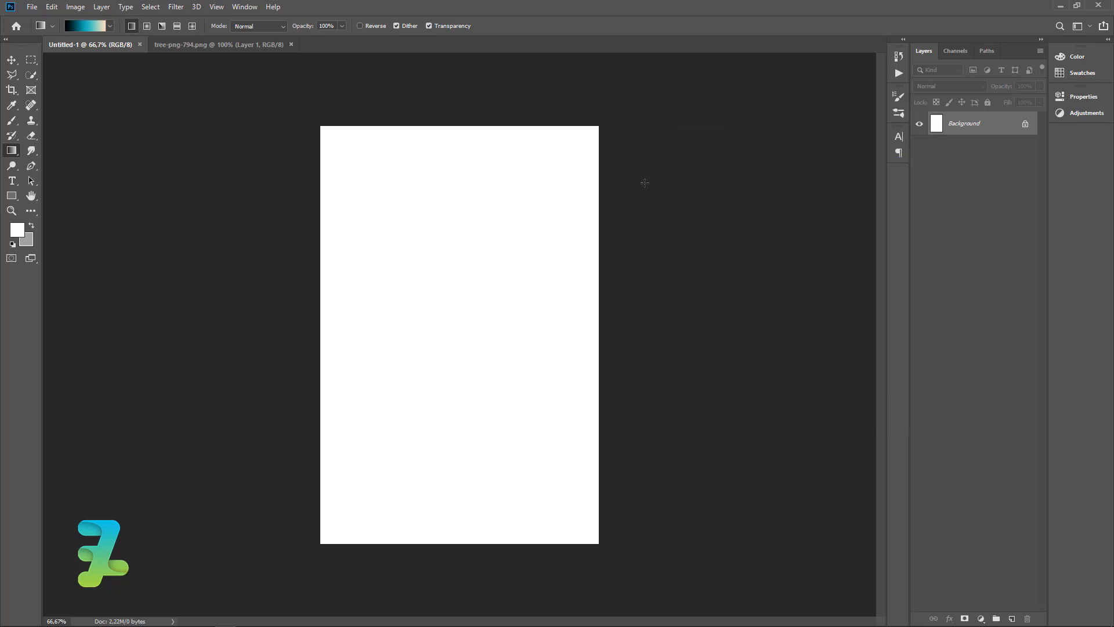
Fill the background with a diagonal linear gradient running from dark teal in the upper-right corner through blue to peach in the lower-left
{"action": "left_click_drag", "start_coordinate": [584, 133], "coordinate": [272, 614]}
{"action": "left_click_drag", "start_coordinate": [567, 124], "coordinate": [264, 538]}
{"action": "left_click_drag", "start_coordinate": [593, 126], "coordinate": [439, 350]}
{"action": "left_click_drag", "start_coordinate": [536, 186], "coordinate": [243, 518]}
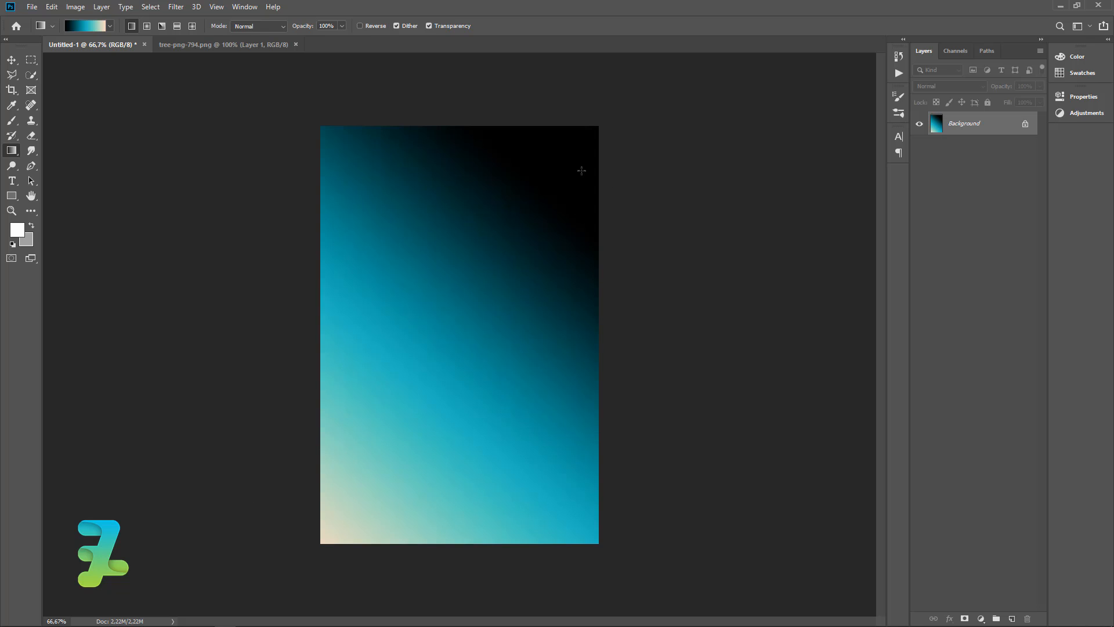
{"action": "left_click_drag", "start_coordinate": [576, 142], "coordinate": [398, 371]}
{"action": "left_click_drag", "start_coordinate": [568, 190], "coordinate": [462, 359]}
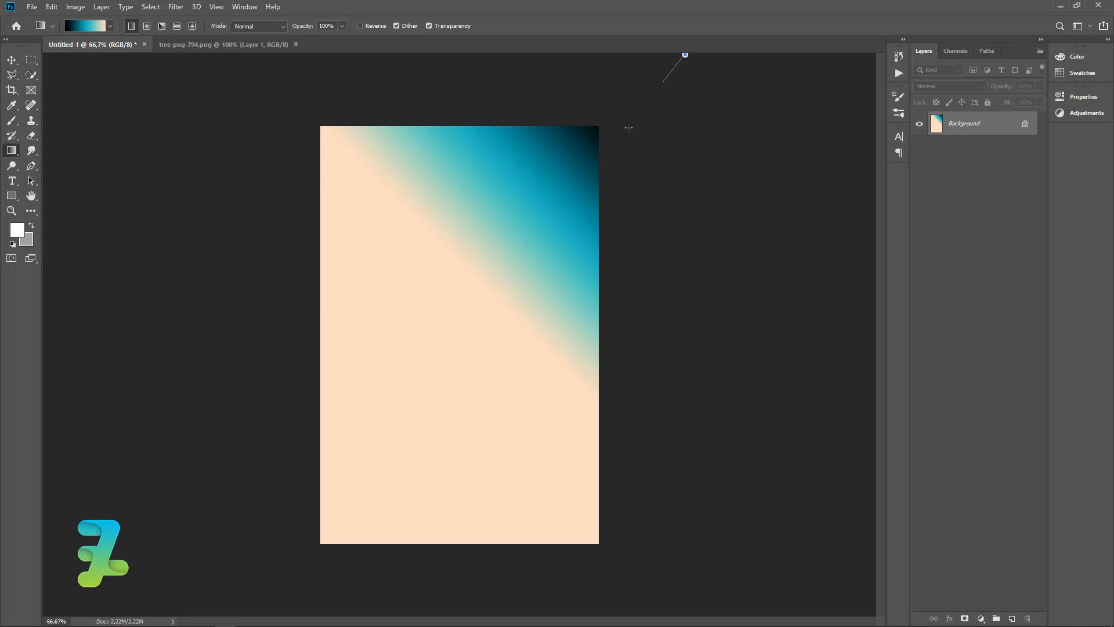
{"action": "left_click_drag", "start_coordinate": [628, 127], "coordinate": [348, 523]}
{"action": "left_click_drag", "start_coordinate": [717, 87], "coordinate": [468, 386]}
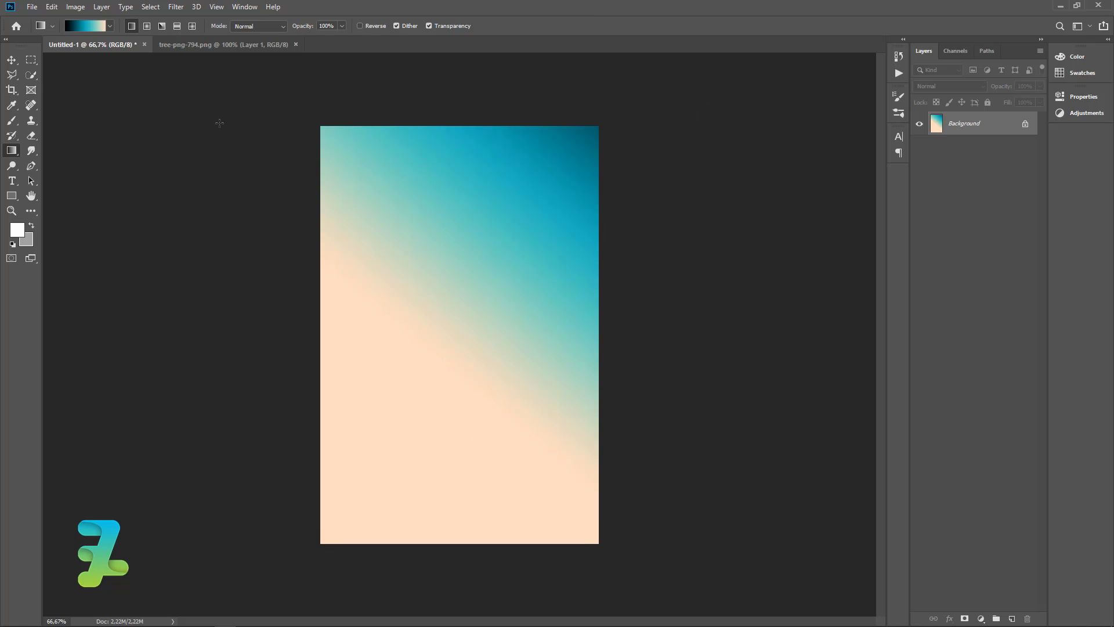
{"action": "left_click", "coordinate": [11, 60]}
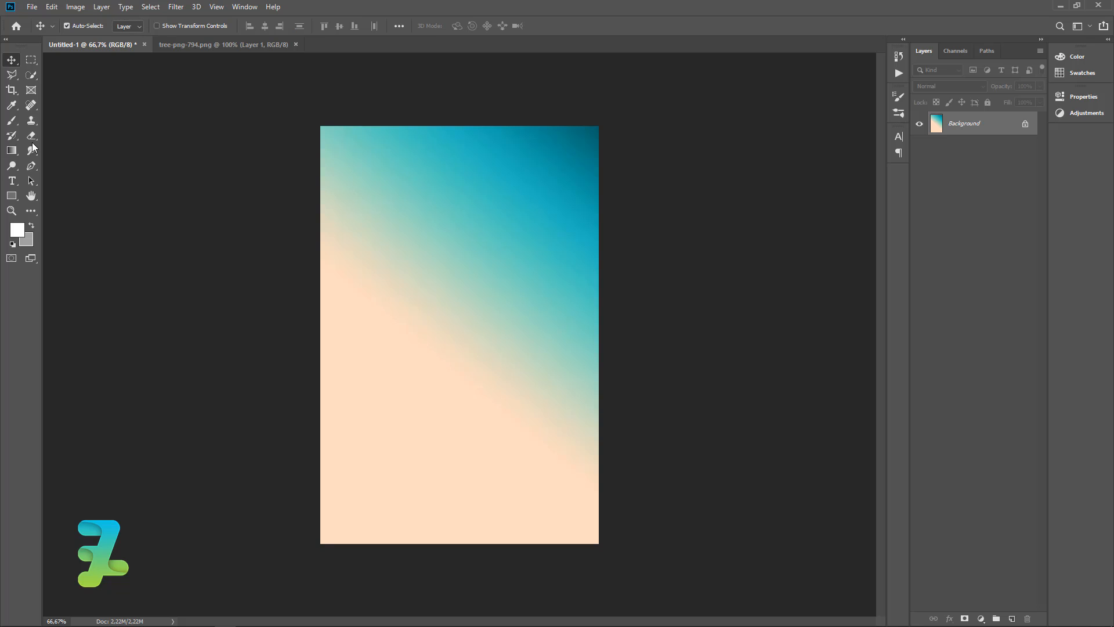
Draw an ellipse shape as a circle about 482 px across over the gradient and fill it with black
{"action": "right_click", "coordinate": [14, 201]}
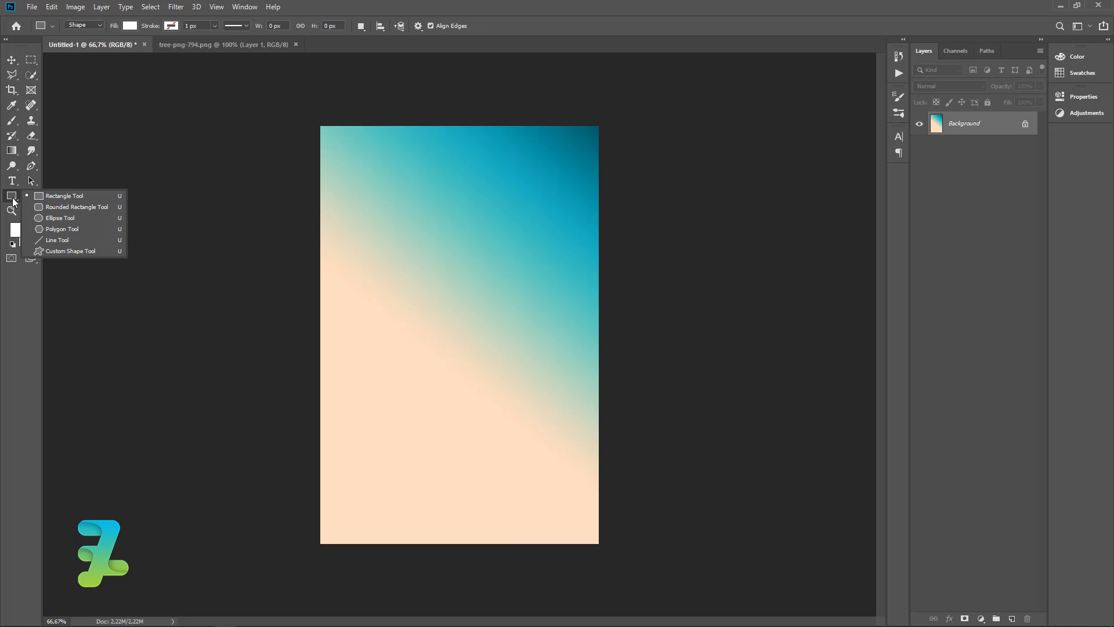
{"action": "left_click", "coordinate": [54, 219]}
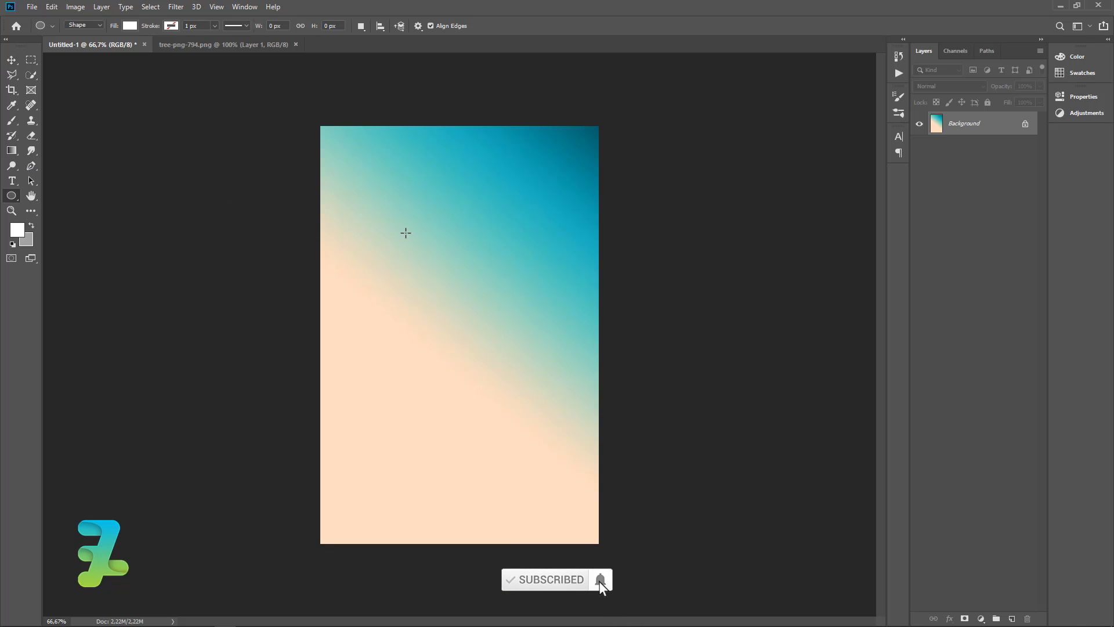
{"action": "left_click_drag", "start_coordinate": [390, 208], "coordinate": [587, 458]}
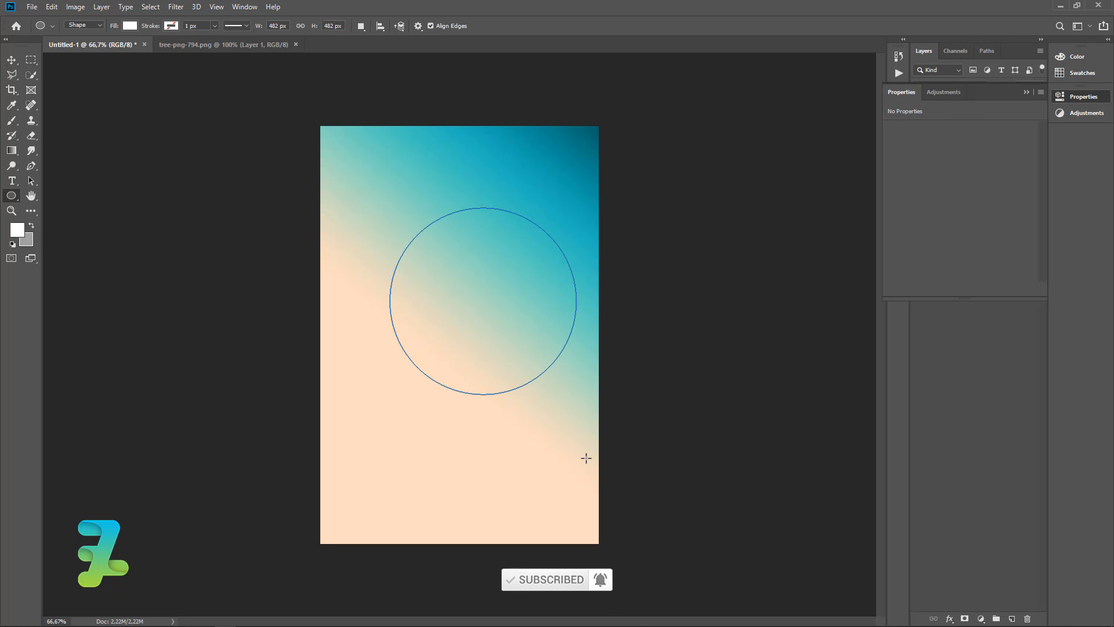
{"action": "left_click", "coordinate": [899, 186]}
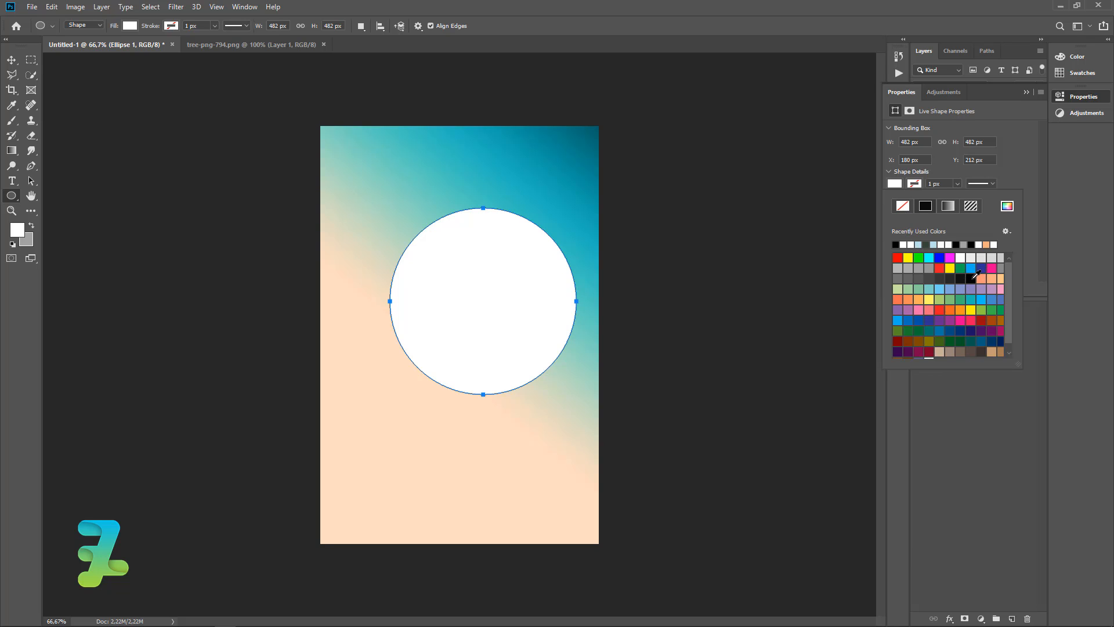
{"action": "left_click", "coordinate": [972, 278]}
{"action": "left_click", "coordinate": [1025, 92]}
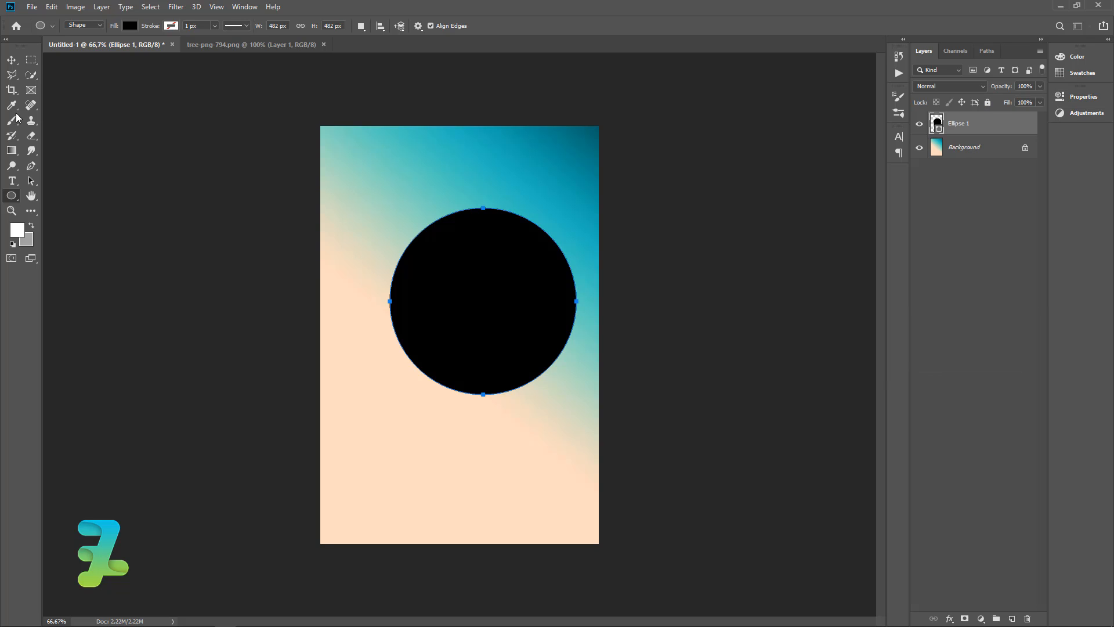
{"action": "key", "text": "v"}
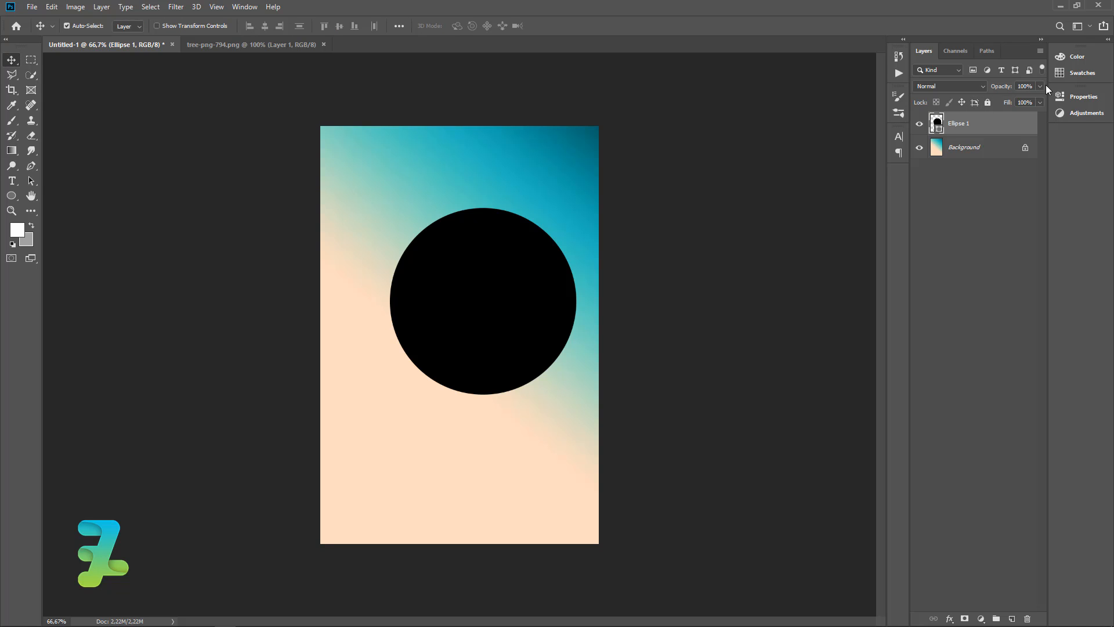
Lower the black circle's opacity to 45% and move it to the middle of the canvas
{"action": "left_click", "coordinate": [1040, 86]}
{"action": "left_click_drag", "start_coordinate": [1033, 99], "coordinate": [1008, 99]}
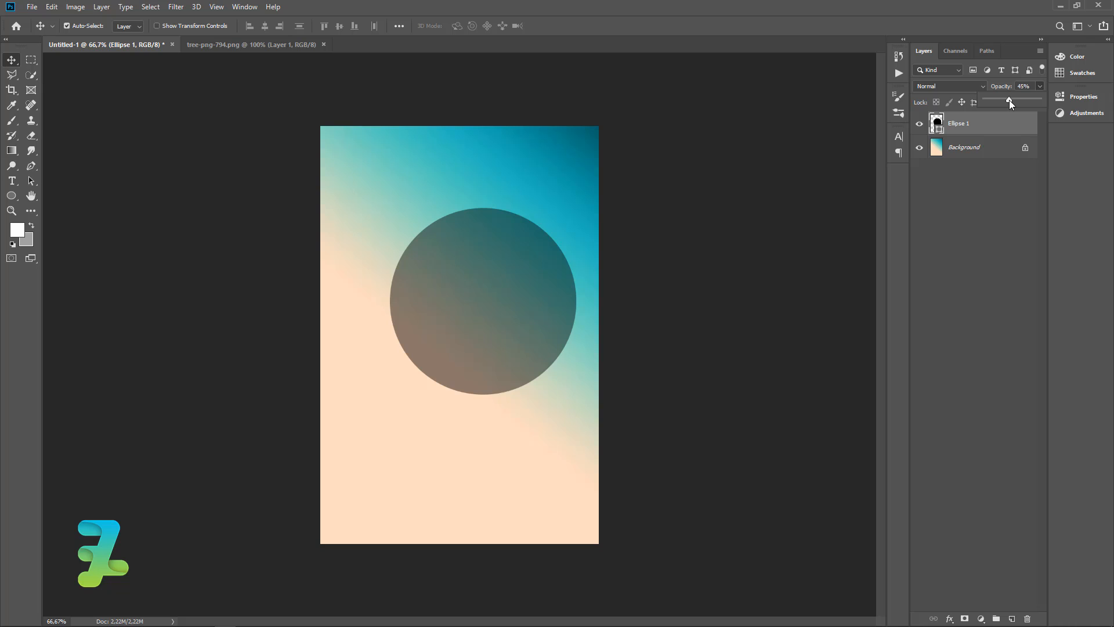
{"action": "left_click", "coordinate": [10, 63]}
{"action": "left_click_drag", "start_coordinate": [503, 273], "coordinate": [482, 303]}
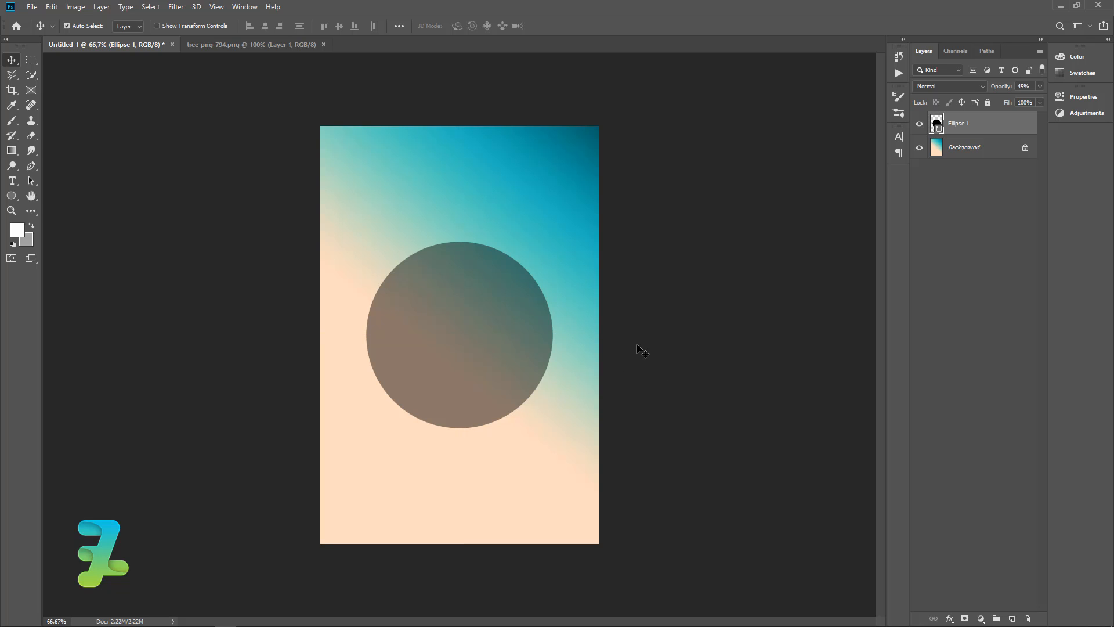
Rasterize the circle layer and select the circle's lower-right half with a polygonal lasso outline cut diagonally through its centre
{"action": "right_click", "coordinate": [986, 123]}
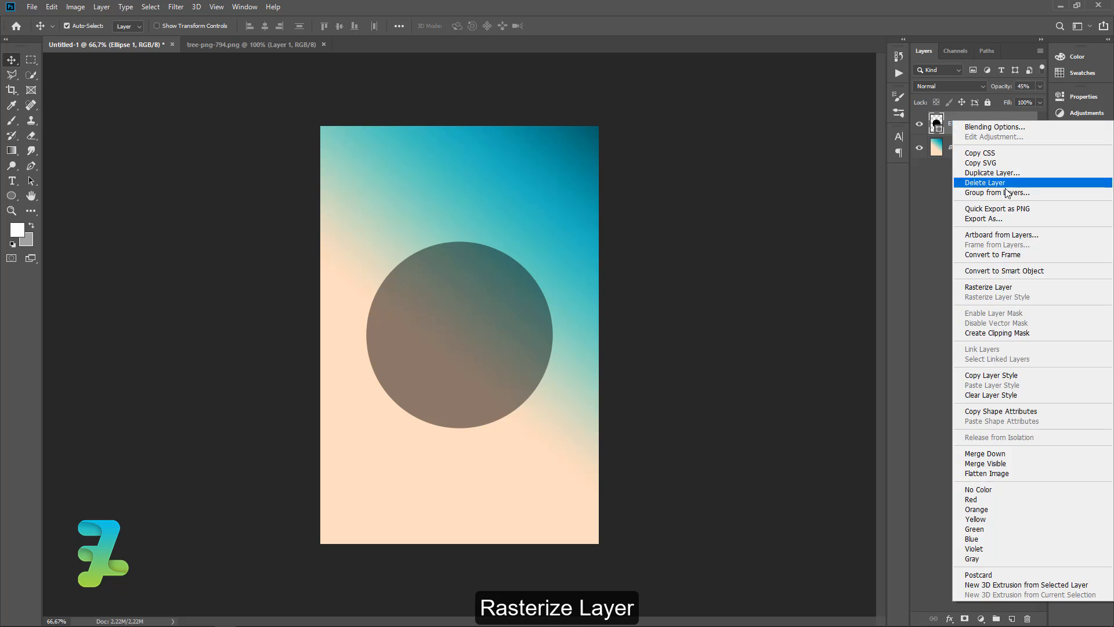
{"action": "left_click", "coordinate": [1012, 287]}
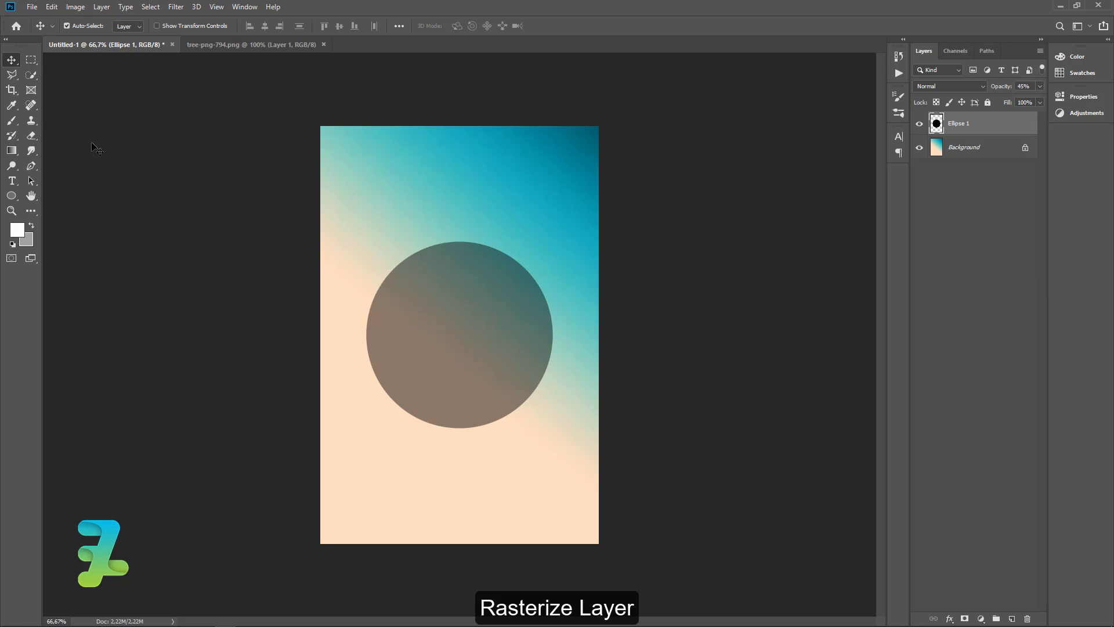
{"action": "left_click", "coordinate": [12, 74]}
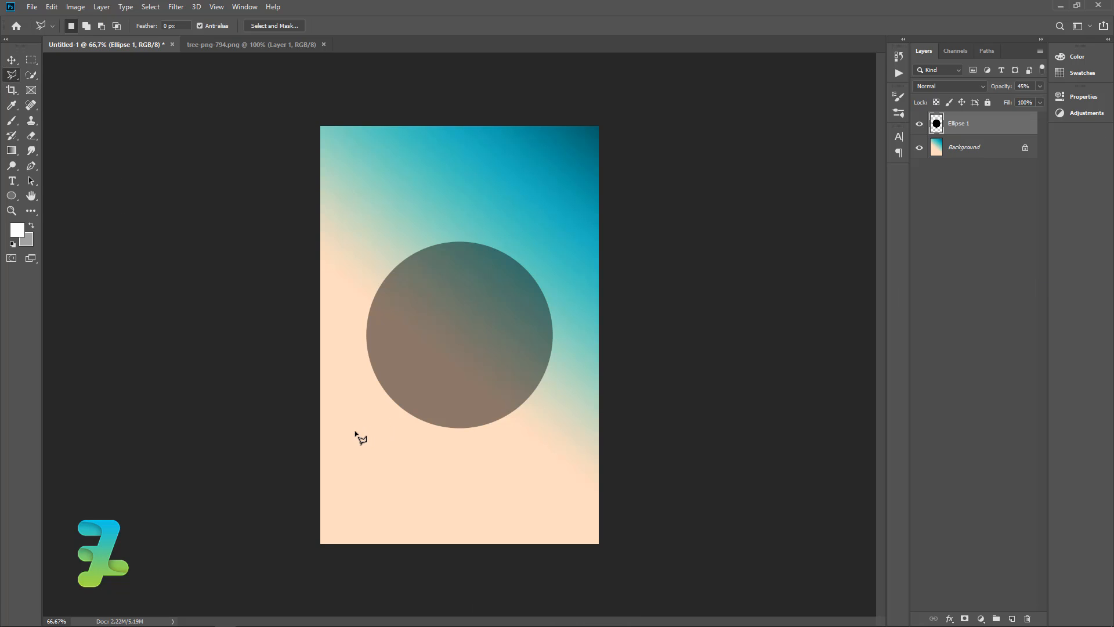
{"action": "left_click", "coordinate": [349, 428]}
{"action": "left_click", "coordinate": [386, 436]}
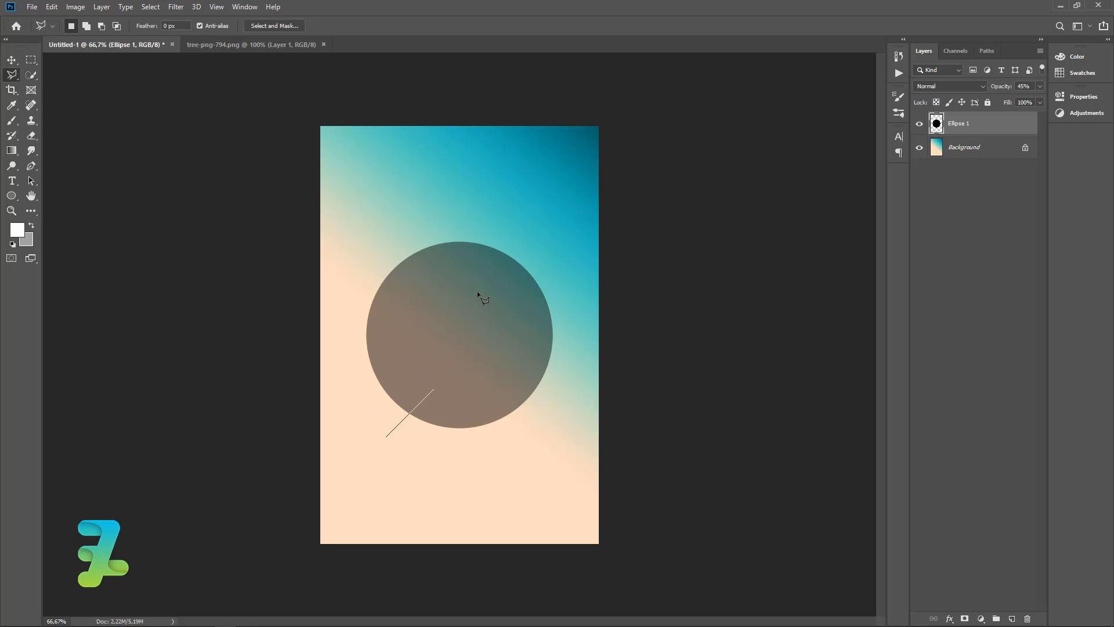
{"action": "left_click", "coordinate": [558, 176]}
{"action": "left_click", "coordinate": [595, 517]}
{"action": "left_click", "coordinate": [384, 491]}
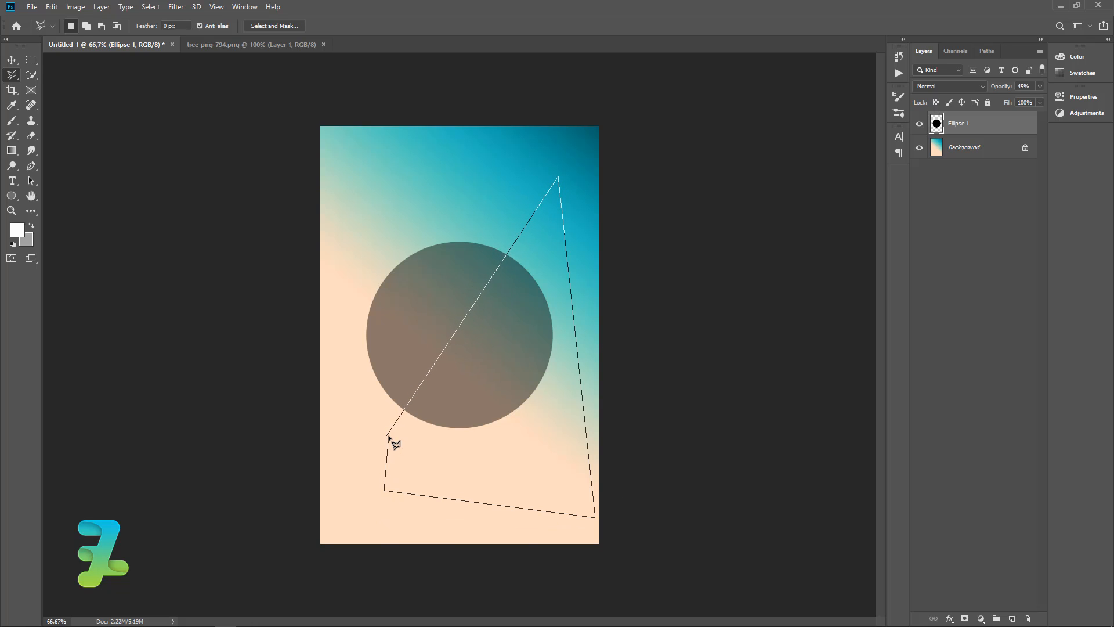
{"action": "left_click", "coordinate": [387, 439]}
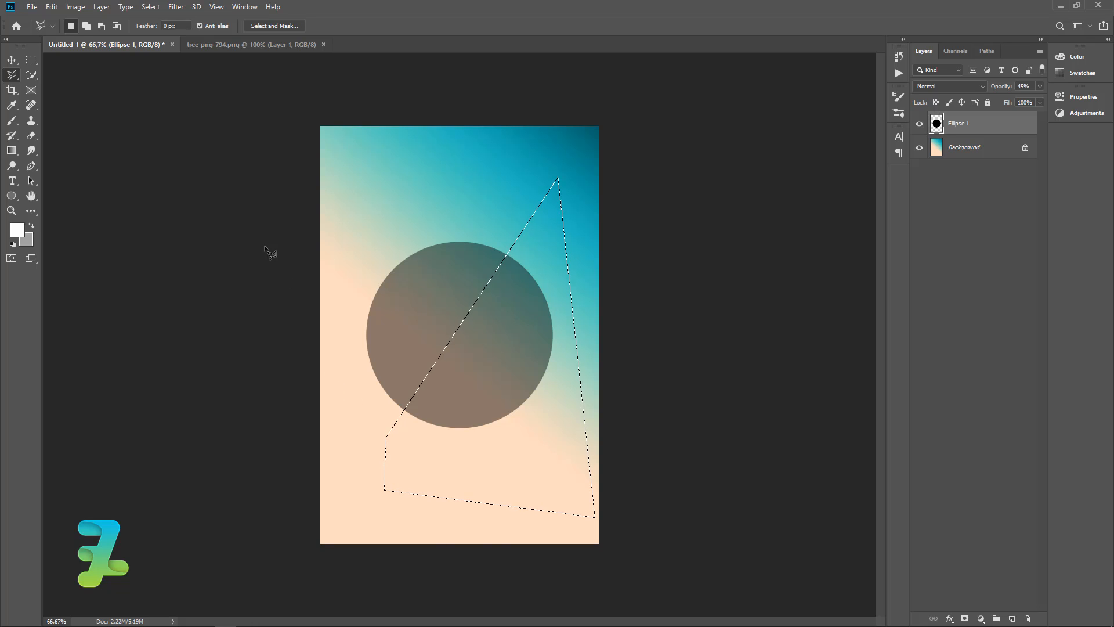
Shift the selected half of the circle slightly up and right, leaving a thin diagonal gap between the halves, and deselect
{"action": "left_click", "coordinate": [11, 59]}
{"action": "mouse_move", "coordinate": [496, 362]}
{"action": "left_mouse_down"}
{"action": "mouse_move", "coordinate": [509, 338]}
{"action": "mouse_move", "coordinate": [504, 356]}
{"action": "left_mouse_up"}
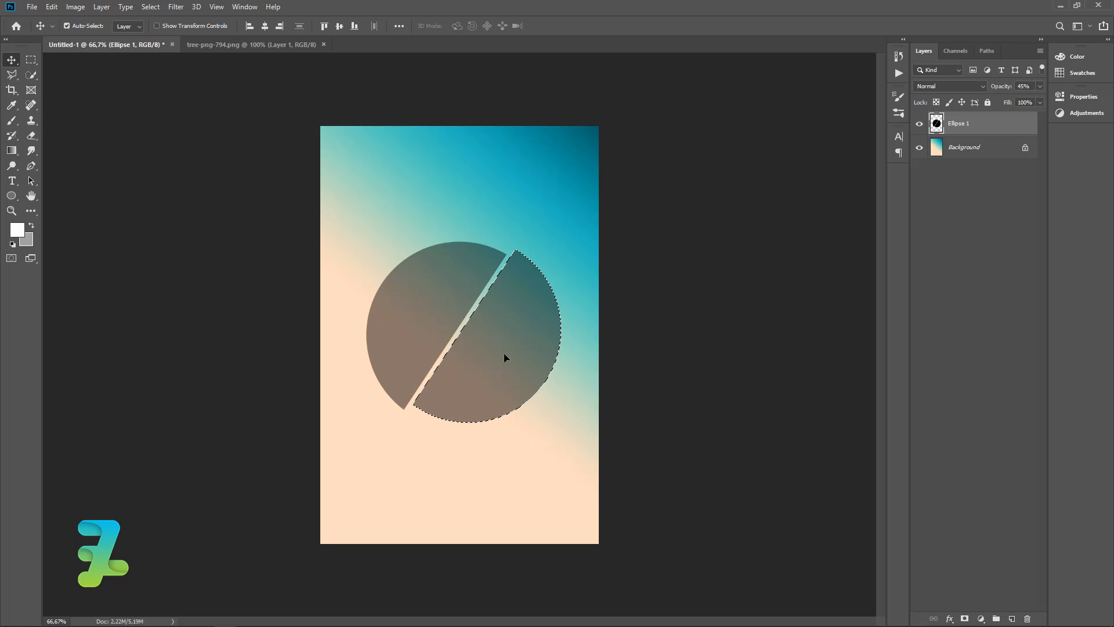
{"action": "key", "text": "Left"}
{"action": "key", "text": "Left"}
{"action": "key", "text": "Left"}
{"action": "key", "text": "Up"}
{"action": "key", "text": "Up"}
{"action": "key", "text": "Up"}
{"action": "key", "text": "Up"}
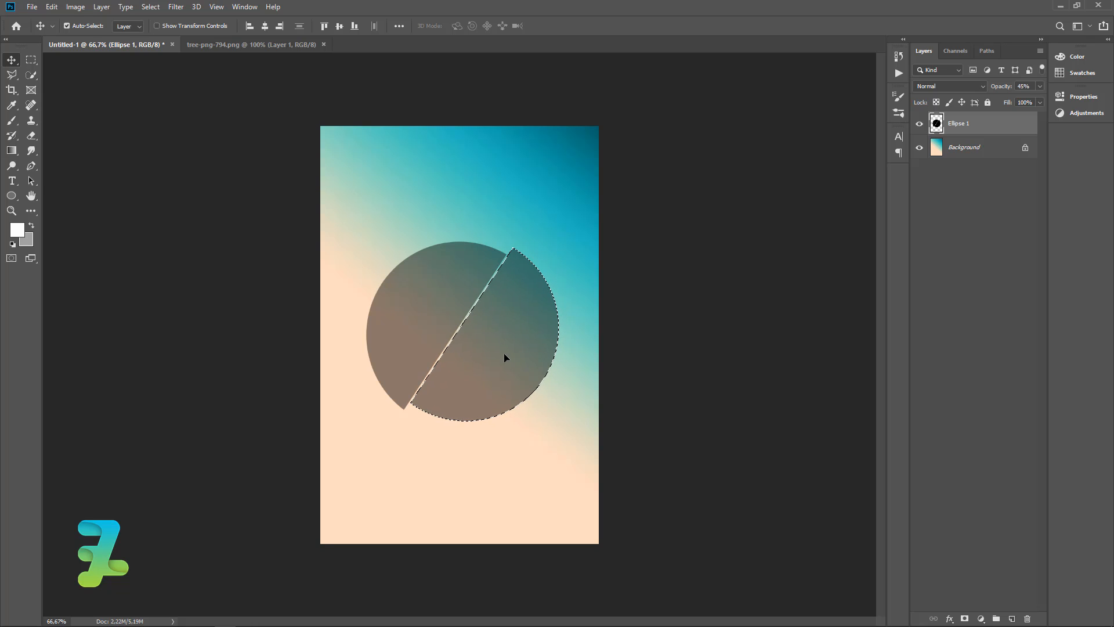
{"action": "key", "text": "Up"}
{"action": "key", "text": "Left"}
{"action": "left_click", "coordinate": [594, 421]}
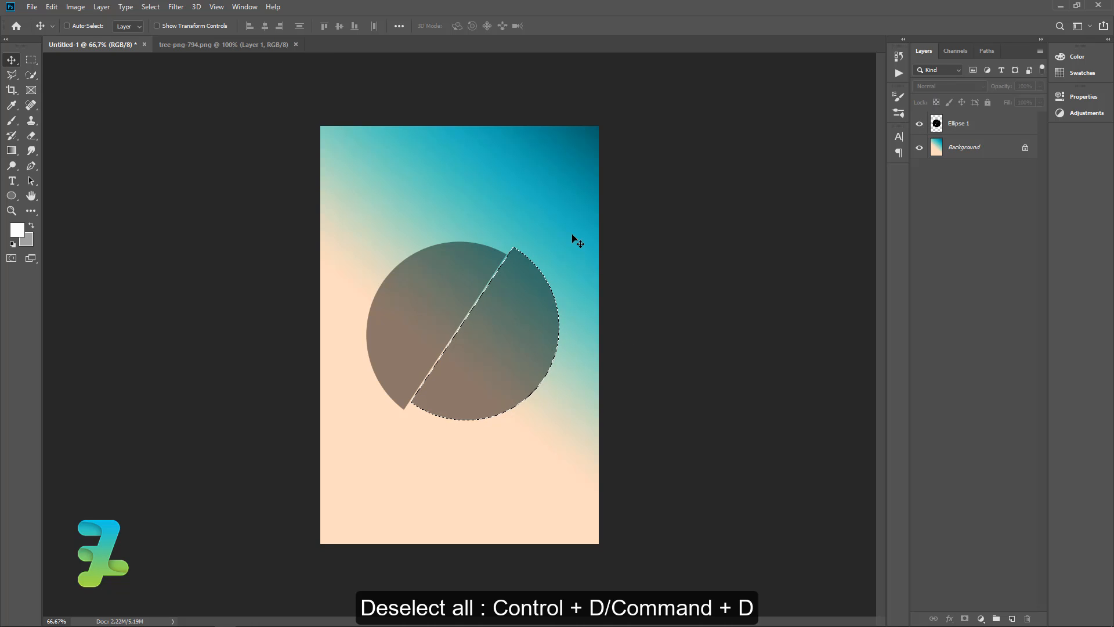
{"action": "key", "text": "ctrl+d"}
Centre the split circle layer horizontally and vertically on the whole canvas and clear the selection
{"action": "left_click", "coordinate": [983, 130]}
{"action": "key", "text": "ctrl+a"}
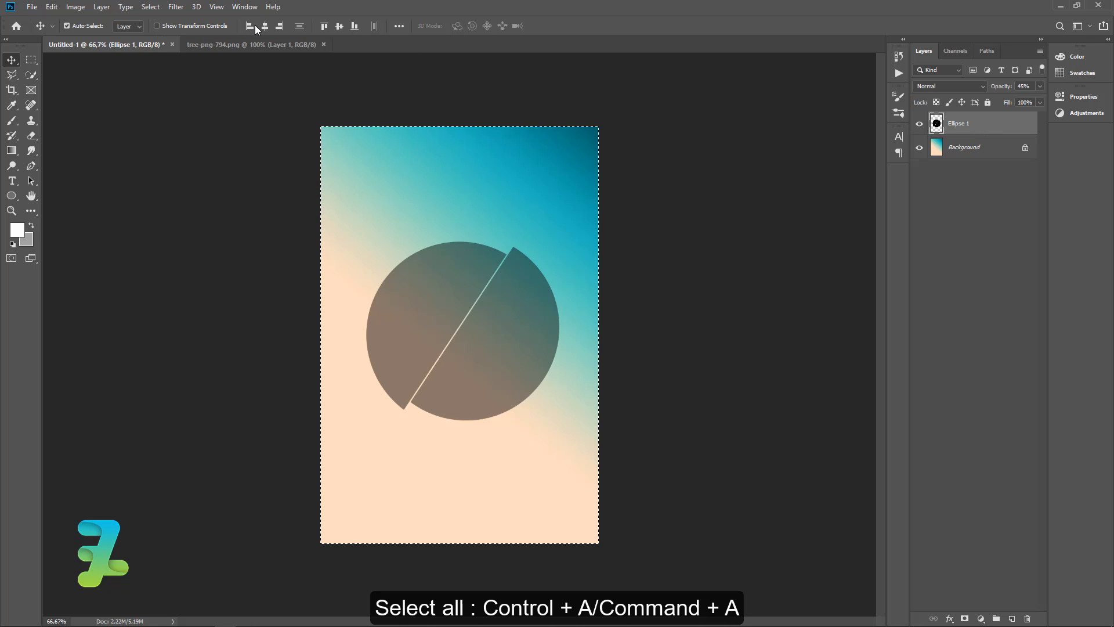
{"action": "left_click", "coordinate": [264, 26]}
{"action": "left_click", "coordinate": [336, 30]}
{"action": "key", "text": "ctrl+d"}
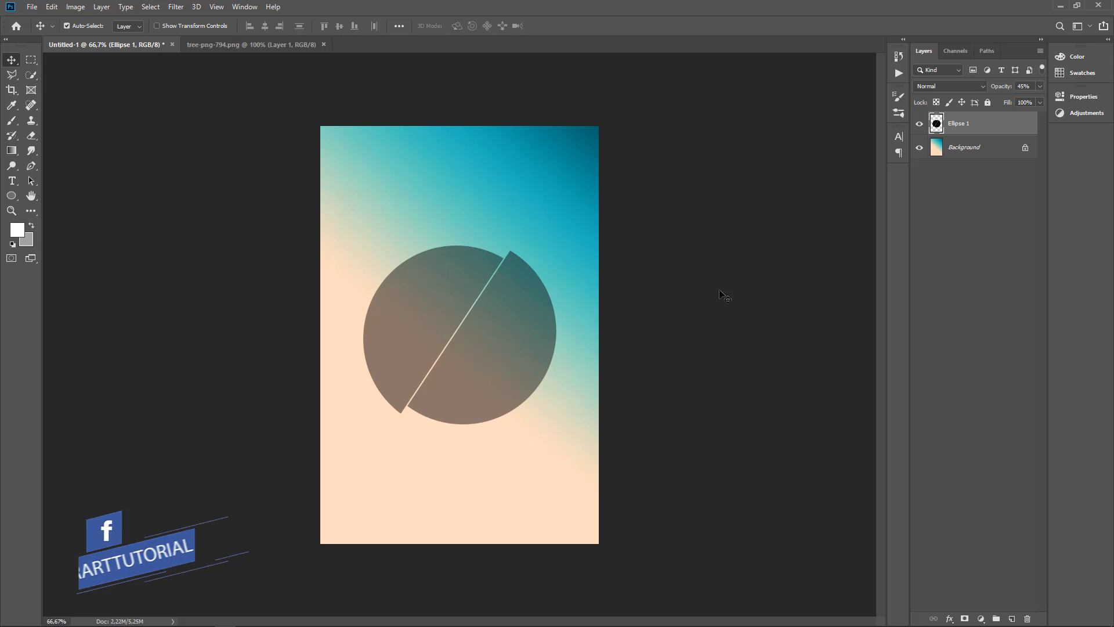
Draw a black circle about 155 px across on a layer beneath the split circle, at its lower-right edge, with 45% opacity
{"action": "left_click", "coordinate": [11, 196]}
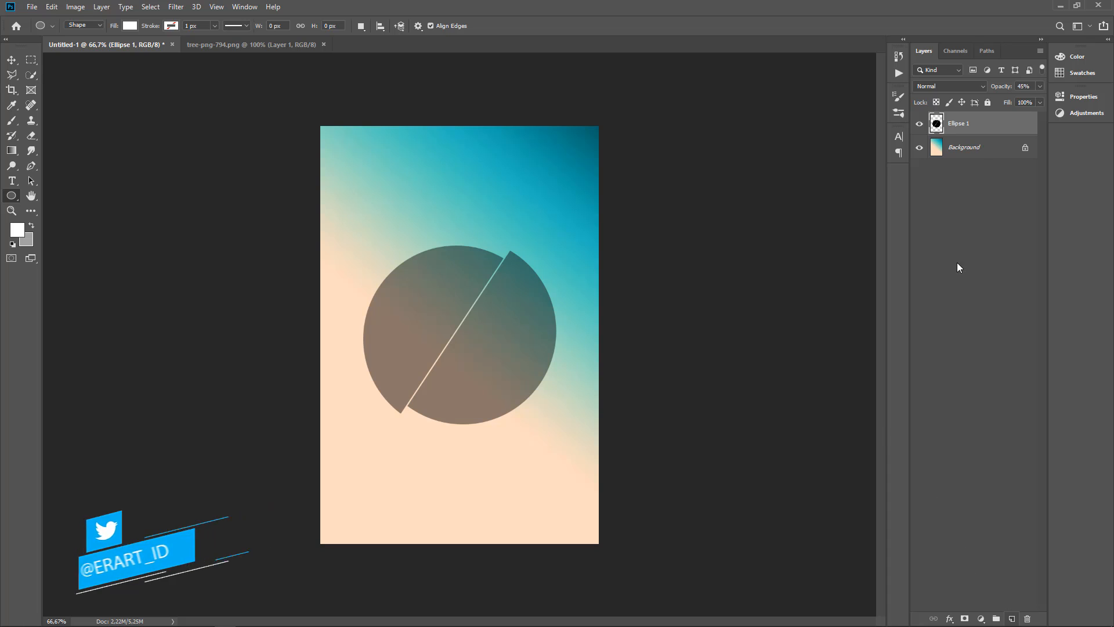
{"action": "left_click", "coordinate": [977, 152]}
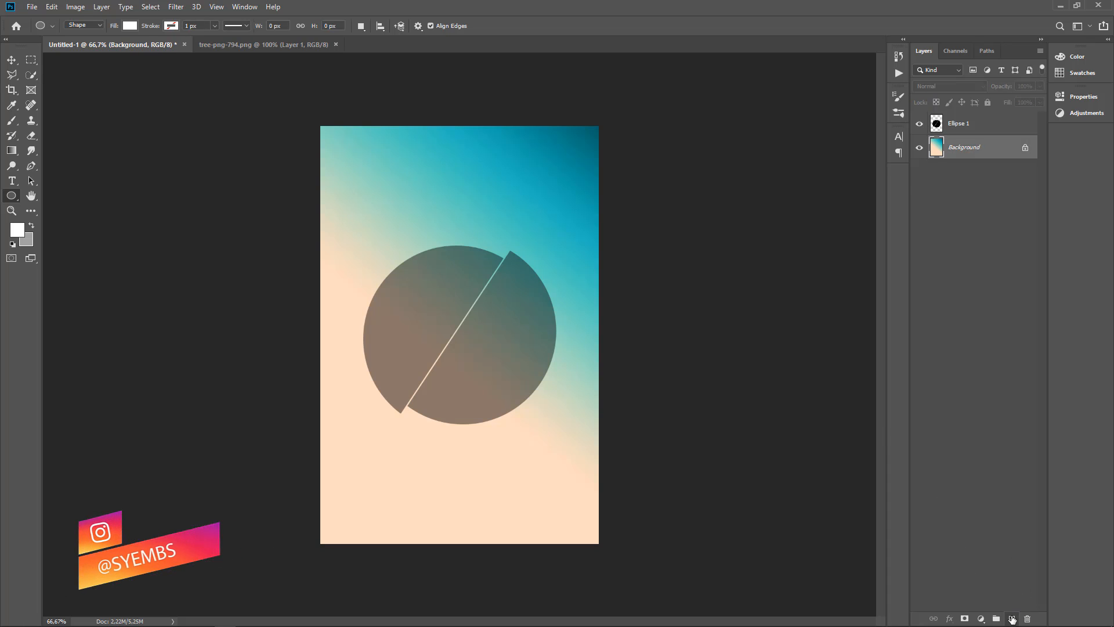
{"action": "left_click", "coordinate": [1012, 618]}
{"action": "left_click_drag", "start_coordinate": [485, 375], "coordinate": [547, 447]}
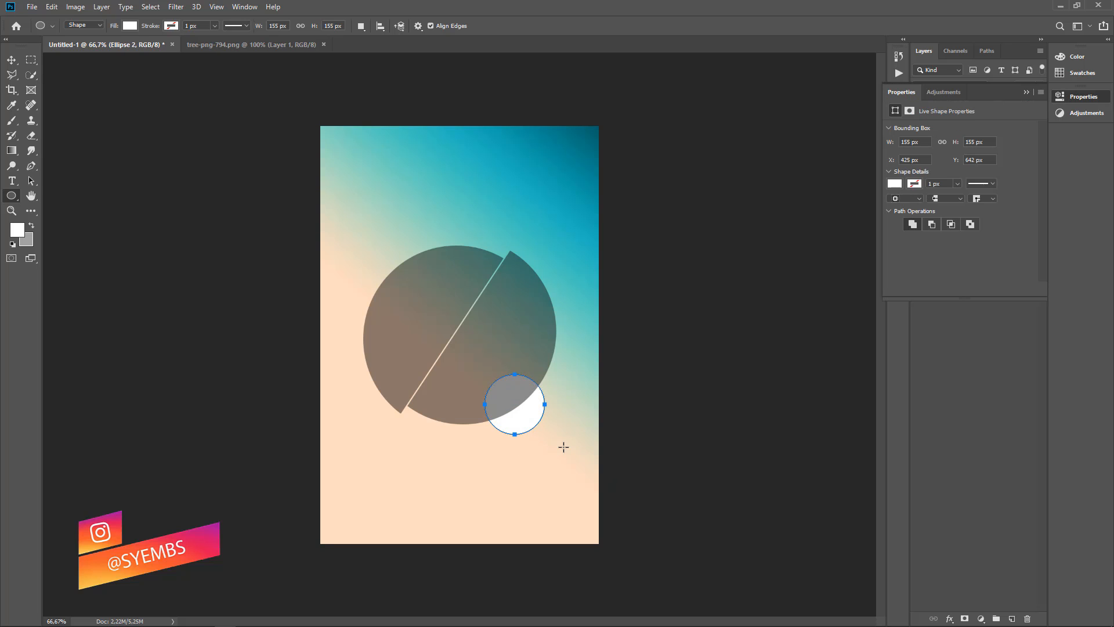
{"action": "left_click", "coordinate": [890, 184]}
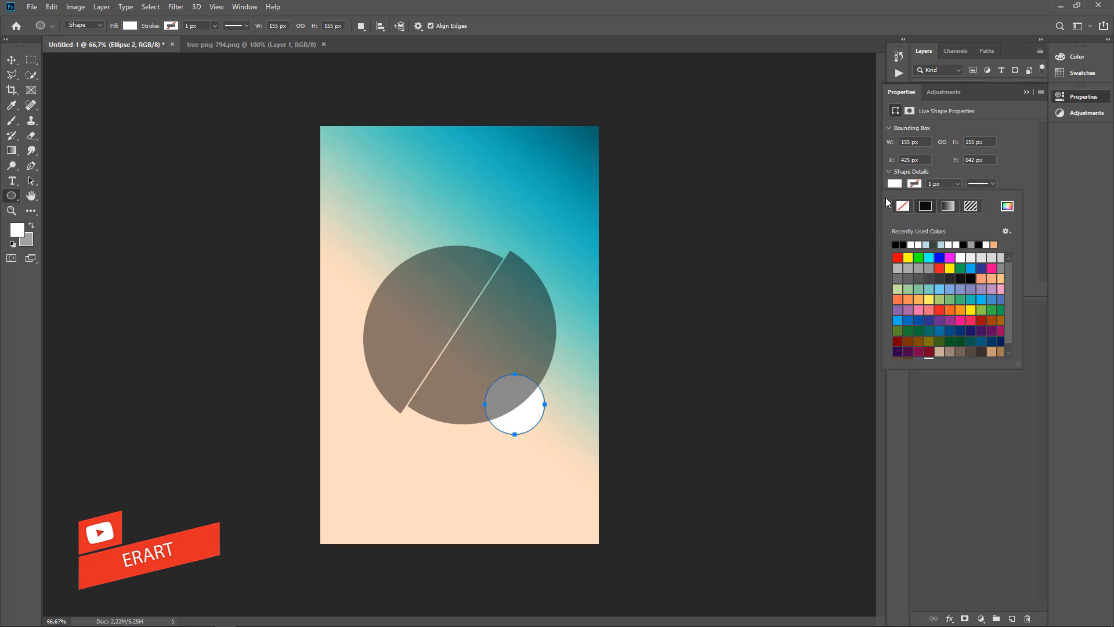
{"action": "left_click", "coordinate": [896, 244]}
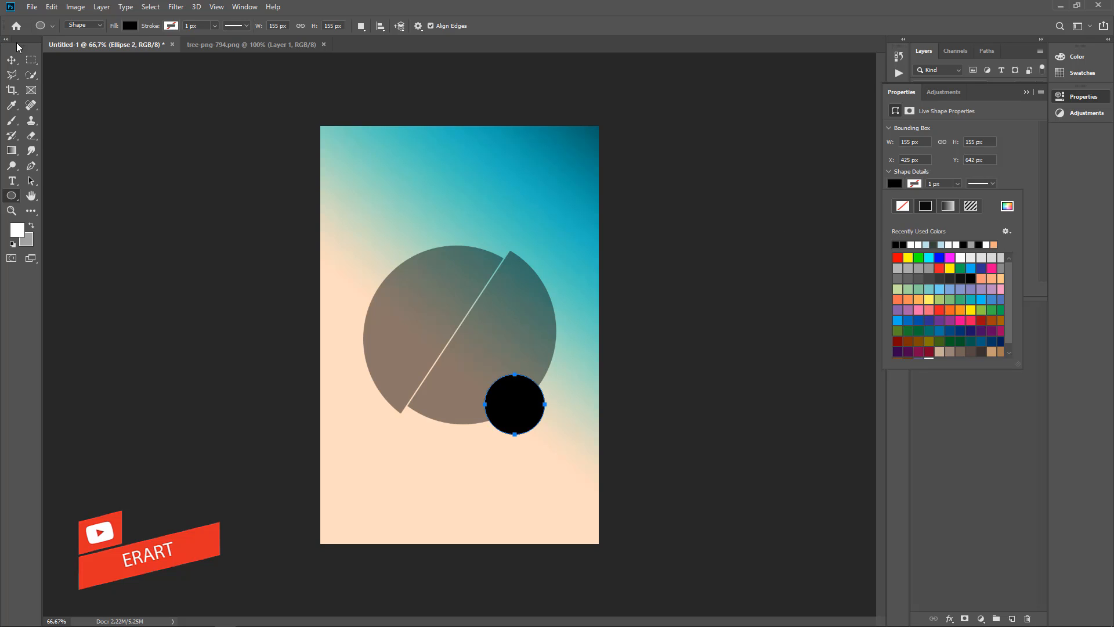
{"action": "left_click", "coordinate": [12, 59]}
{"action": "left_click", "coordinate": [12, 60]}
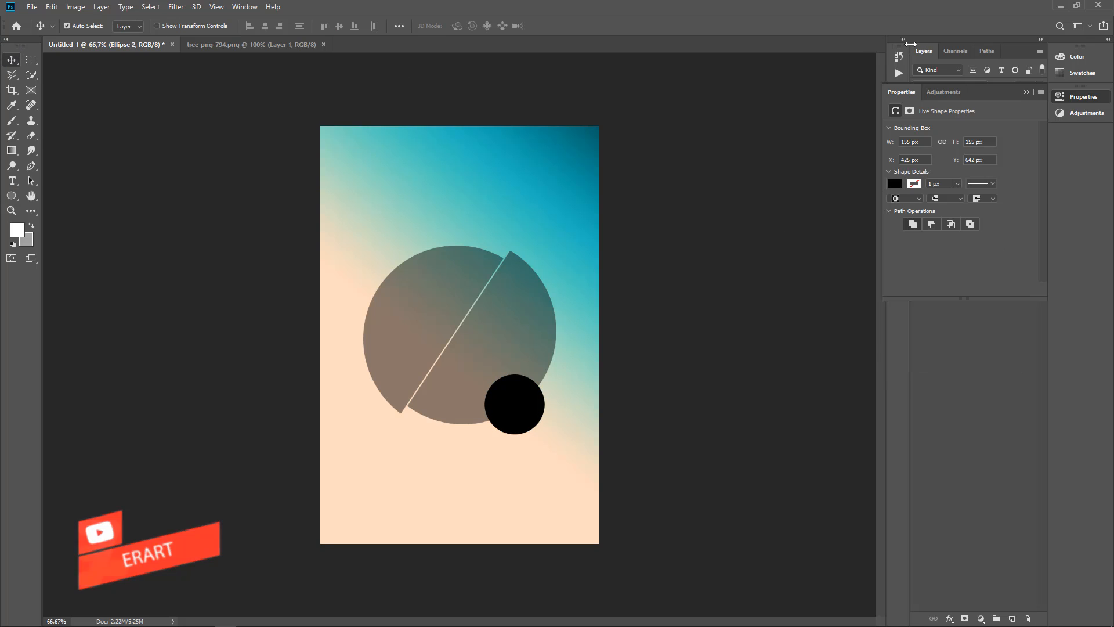
{"action": "left_click", "coordinate": [1027, 92]}
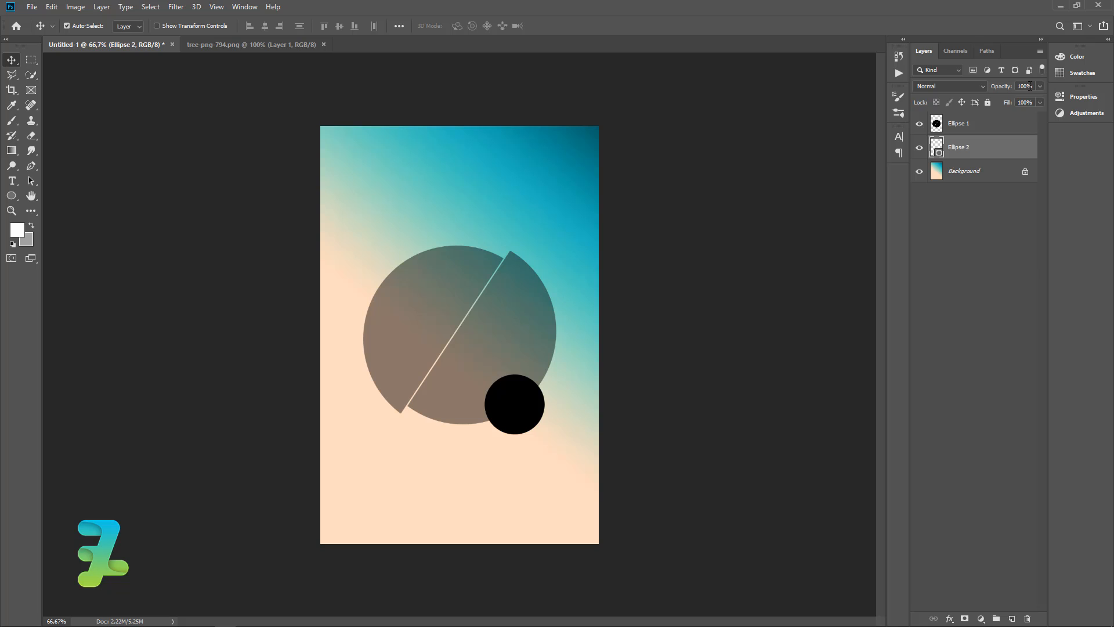
{"action": "type", "text": "45"}
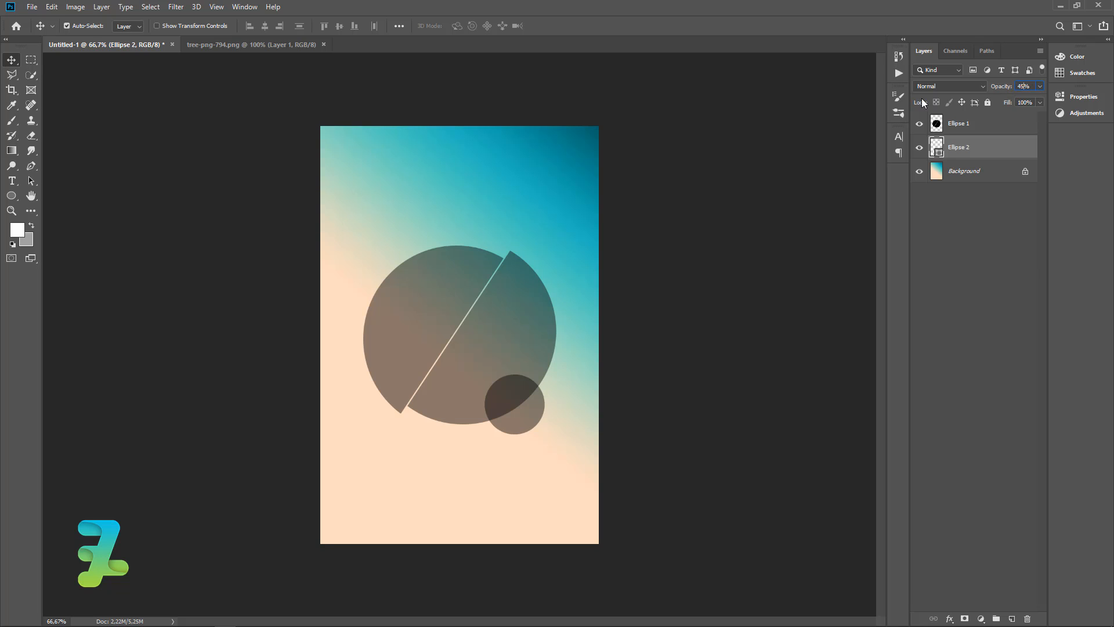
{"action": "key", "text": "Return"}
Duplicate the small circle to the split circle's upper-left edge and scale the copy to 39.35% width and 45.16% height
{"action": "left_click_drag", "start_coordinate": [520, 410], "coordinate": [388, 252]}
{"action": "key", "text": "ctrl+t"}
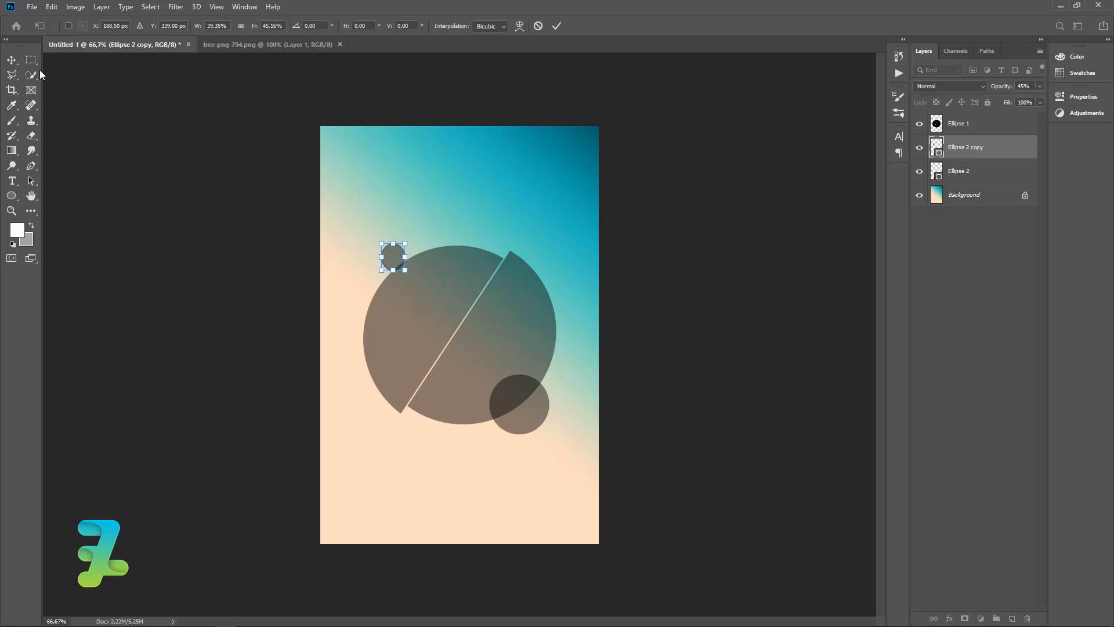
{"action": "left_click", "coordinate": [12, 59]}
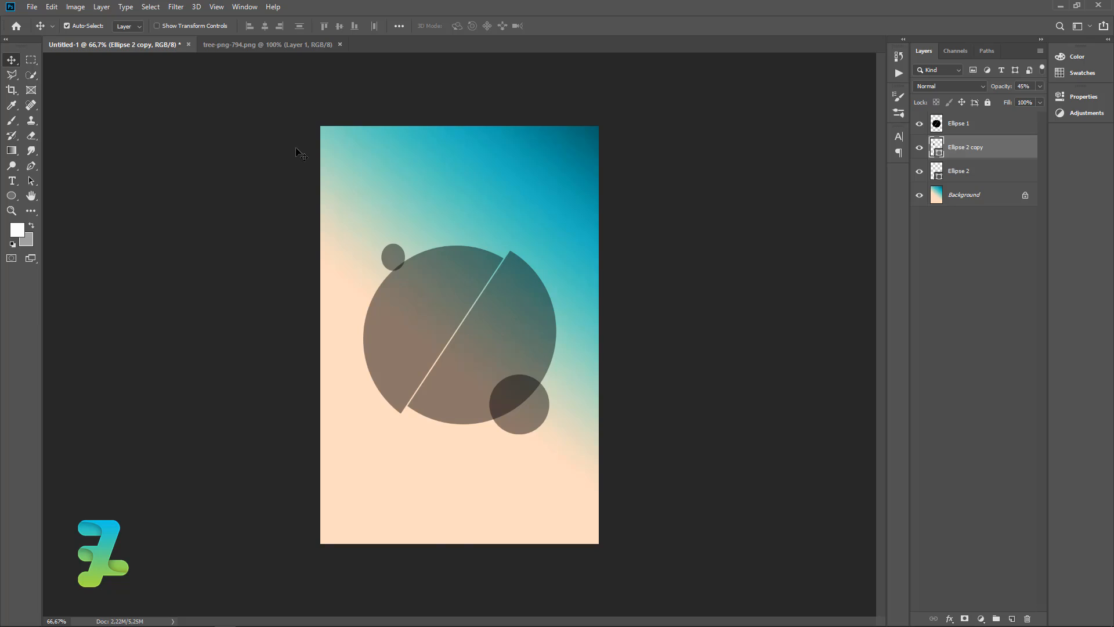
Float the tree-png-794.png document in its own window and copy its tree layer onto the Untitled-1 canvas over the circles
{"action": "left_click", "coordinate": [267, 46]}
{"action": "right_click", "coordinate": [266, 46]}
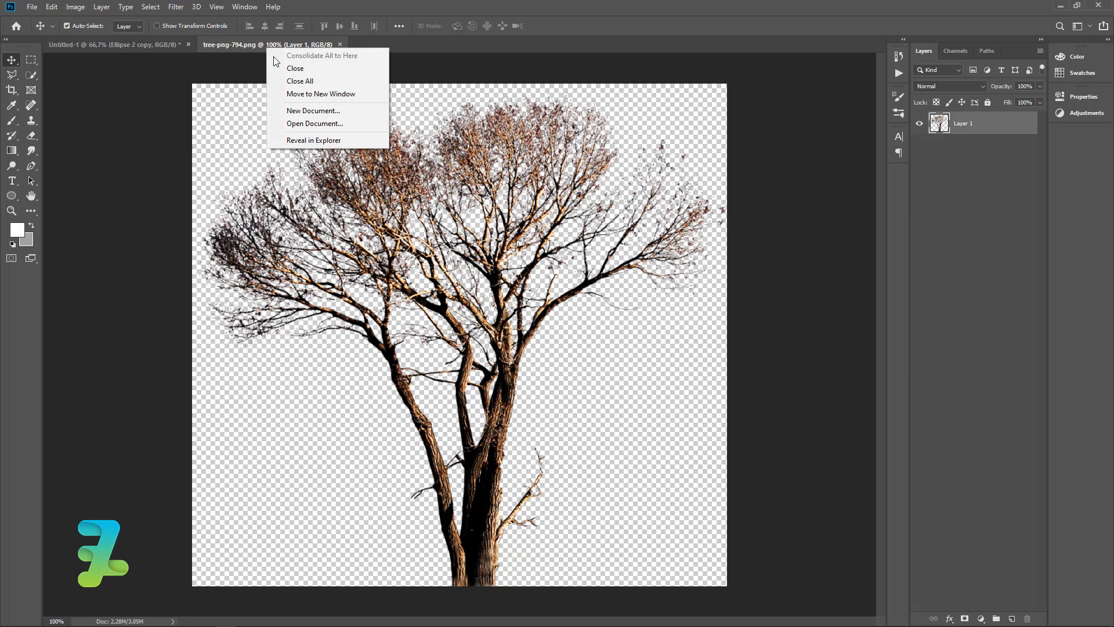
{"action": "left_click", "coordinate": [303, 94]}
{"action": "left_click_drag", "start_coordinate": [341, 52], "coordinate": [891, 81]}
{"action": "left_click_drag", "start_coordinate": [907, 374], "coordinate": [497, 339]}
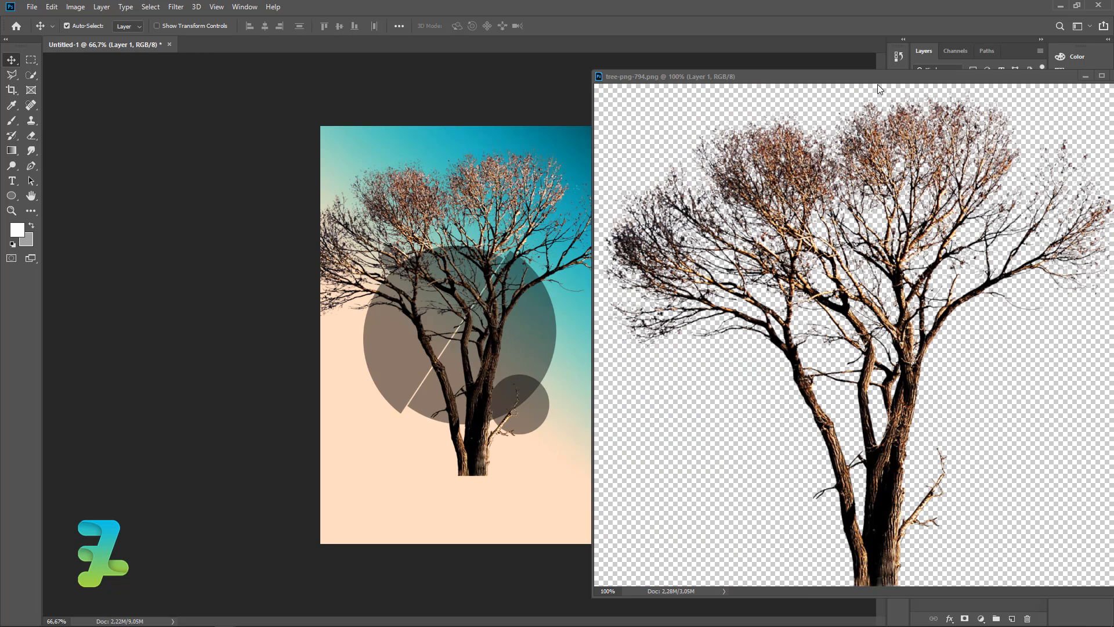
Close the floating tree-png-794.png document and shift the pasted tree slightly lower on the Untitled-1 canvas
{"action": "left_click_drag", "start_coordinate": [878, 85], "coordinate": [552, 88]}
{"action": "left_click", "coordinate": [800, 81]}
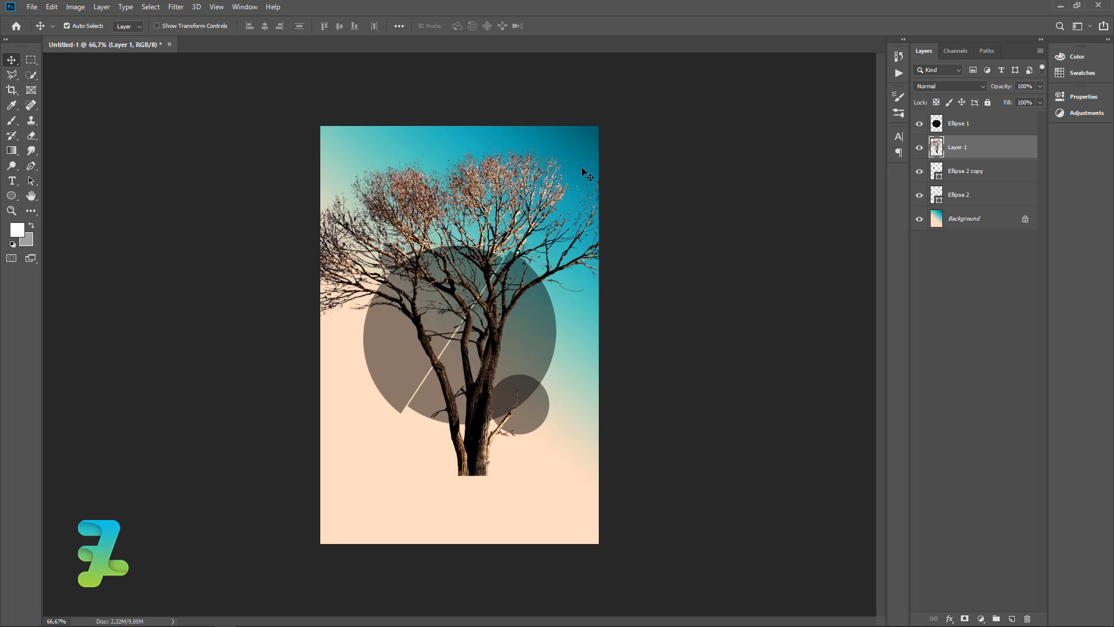
{"action": "mouse_move", "coordinate": [486, 351]}
{"action": "left_mouse_down"}
{"action": "mouse_move", "coordinate": [472, 370]}
{"action": "mouse_move", "coordinate": [486, 365]}
{"action": "left_mouse_up"}
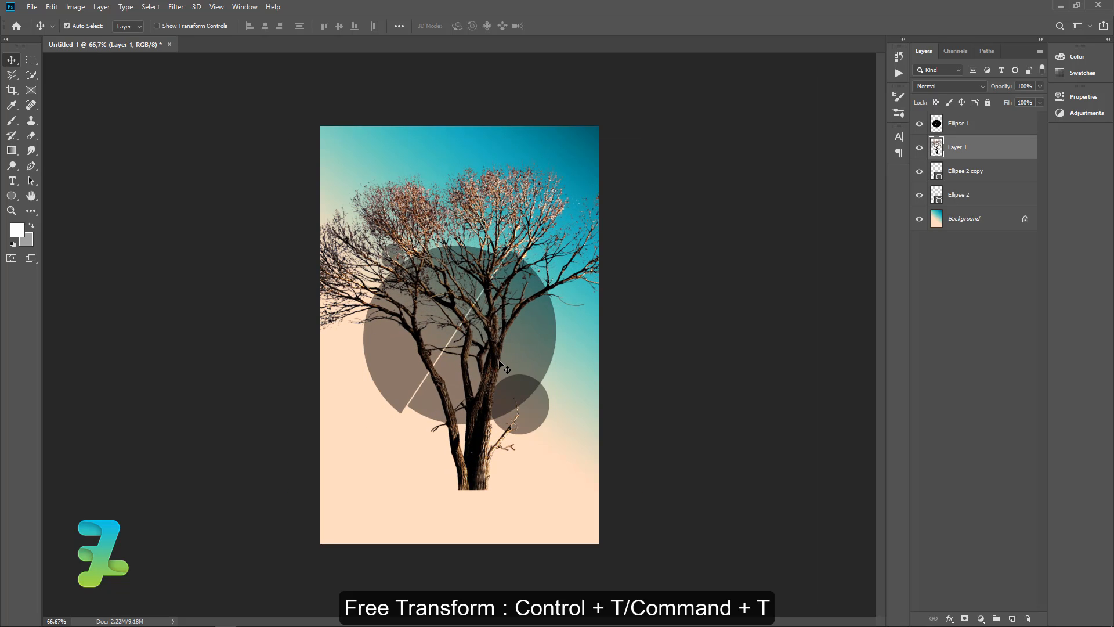
Scale the tree layer proportionally to 70.38% and centre it horizontally over the split circle
{"action": "key", "text": "ctrl+t"}
{"action": "left_click_drag", "start_coordinate": [642, 152], "coordinate": [557, 231]}
{"action": "left_click_drag", "start_coordinate": [456, 380], "coordinate": [490, 360]}
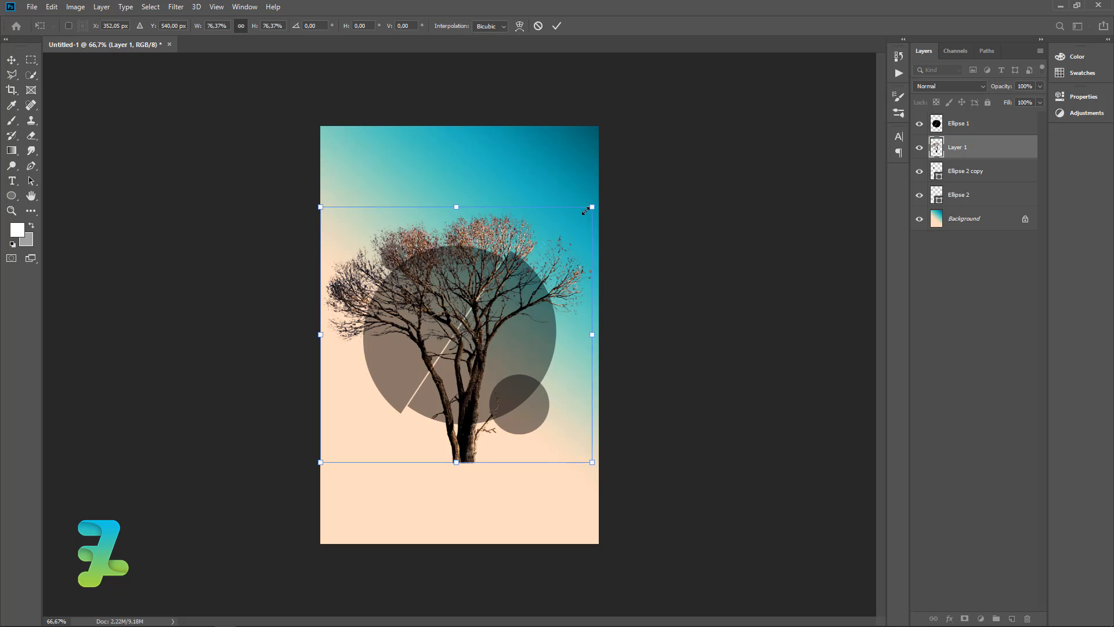
{"action": "left_click_drag", "start_coordinate": [586, 211], "coordinate": [572, 227]}
{"action": "left_click_drag", "start_coordinate": [484, 292], "coordinate": [499, 273]}
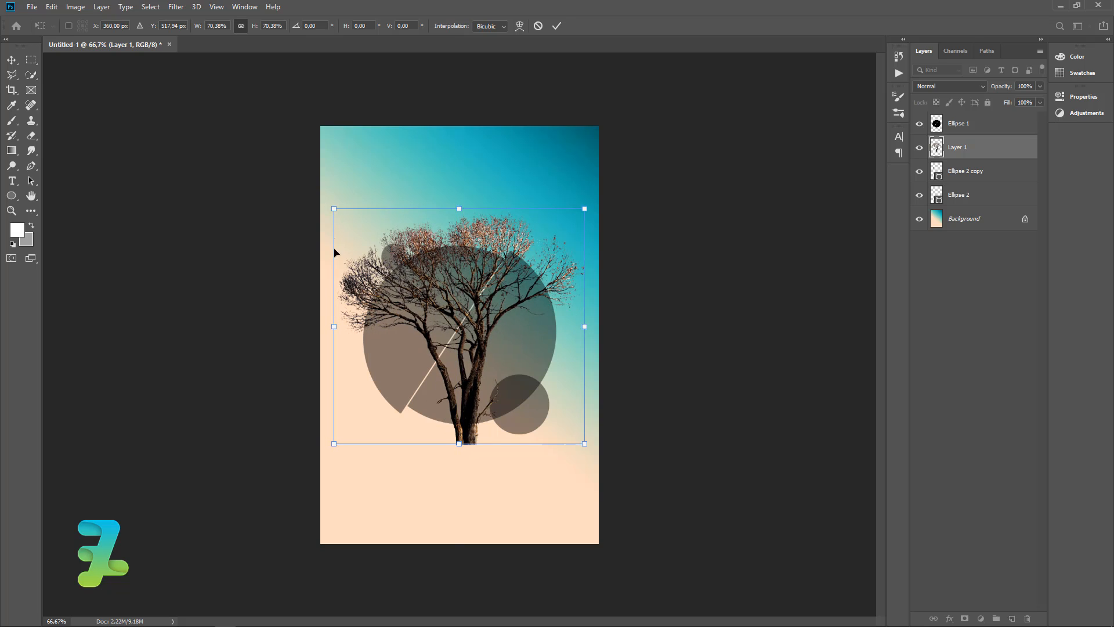
{"action": "key", "text": "Return"}
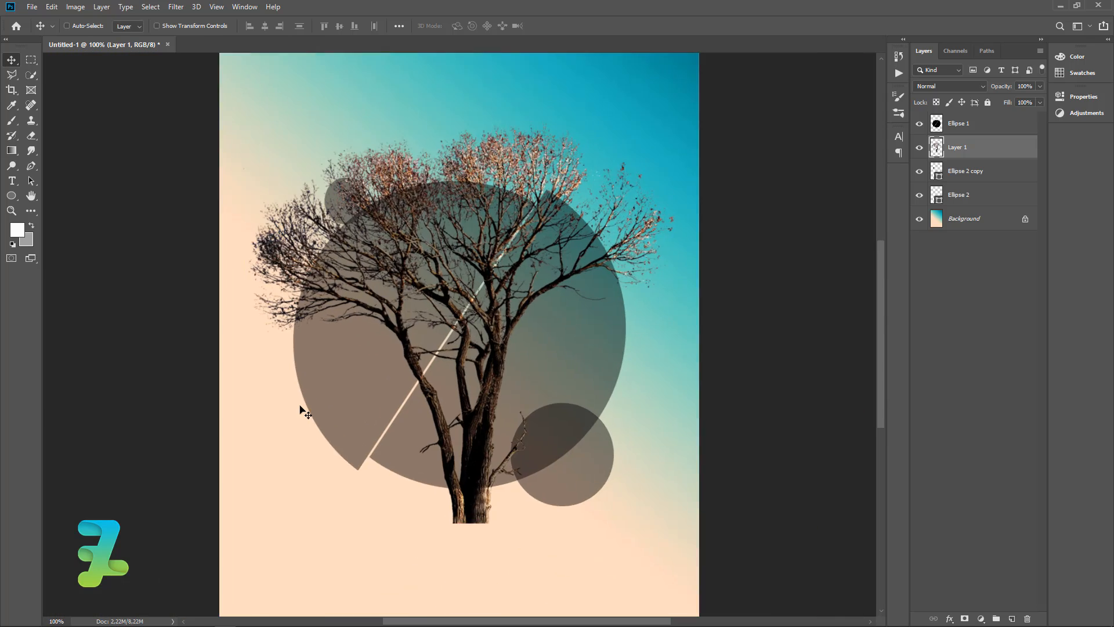
Move the tree layer, Layer 1, above Ellipse 1 to the top of the layer stack
{"action": "key", "text": "ctrl+plus"}
{"action": "scroll", "coordinate": [302, 411], "scroll_direction": "down", "scroll_amount": 5}
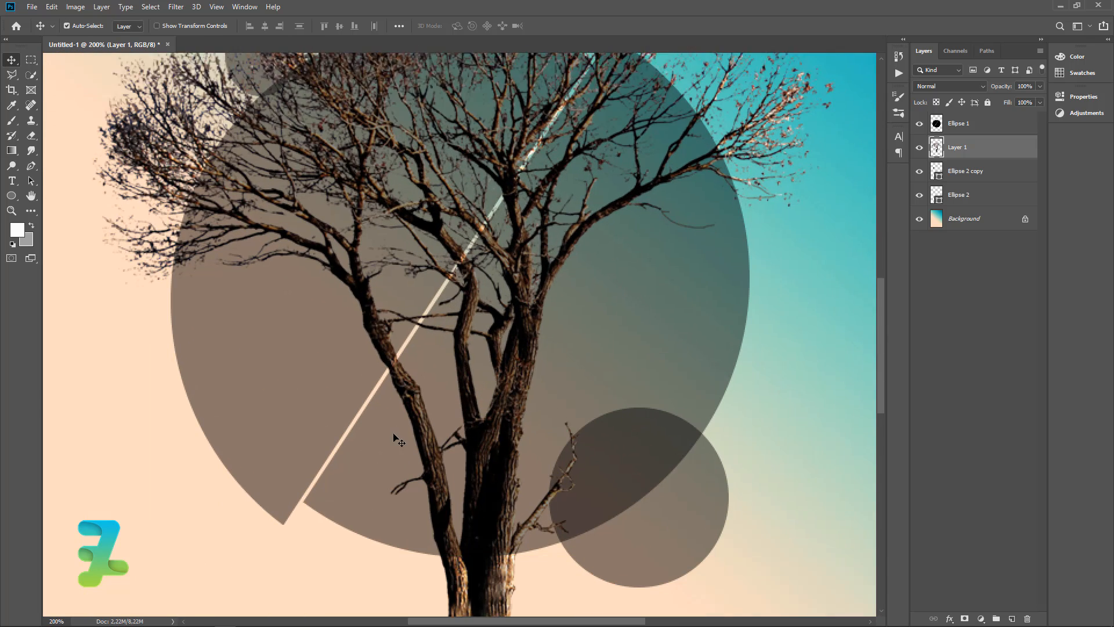
{"action": "scroll", "coordinate": [395, 440], "scroll_direction": "down", "scroll_amount": 2}
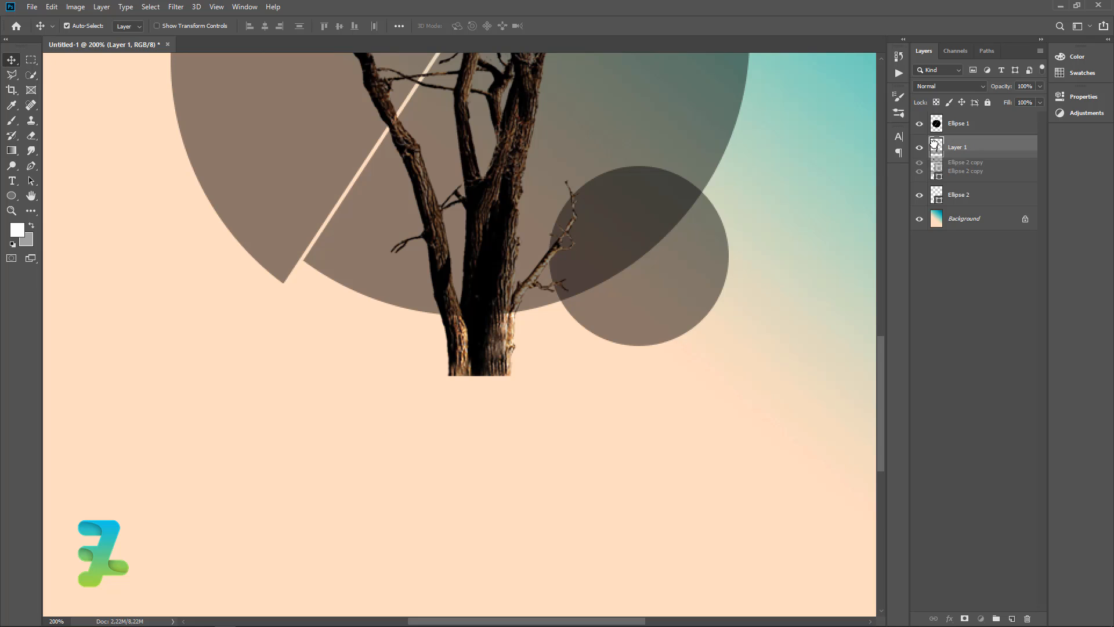
{"action": "left_click_drag", "start_coordinate": [933, 168], "coordinate": [939, 117]}
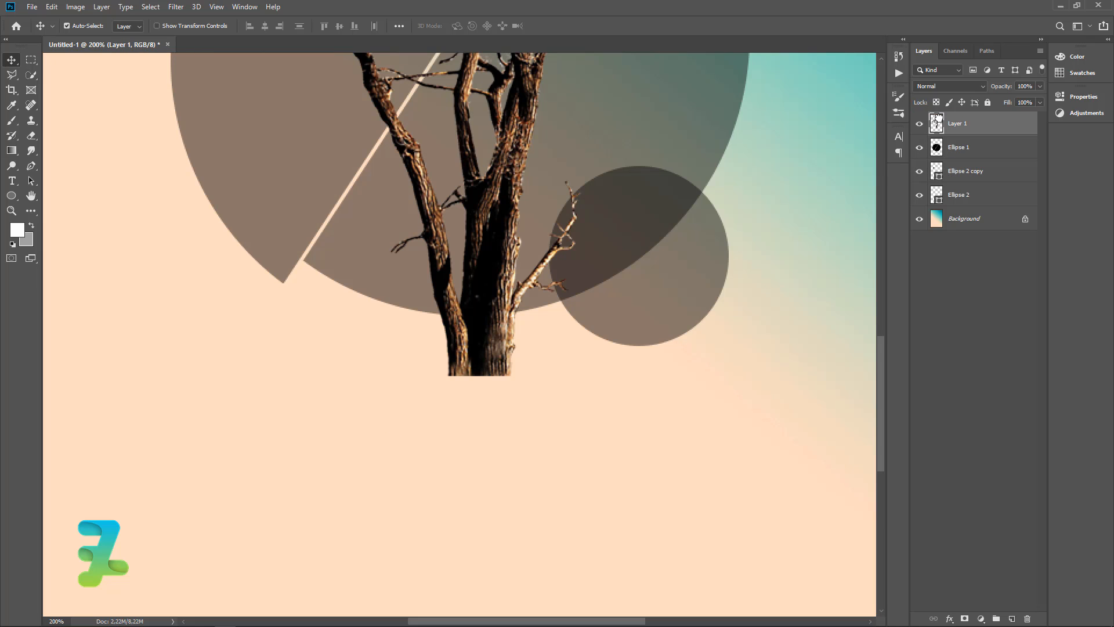
{"action": "scroll", "coordinate": [507, 396], "scroll_direction": "down", "scroll_amount": 5}
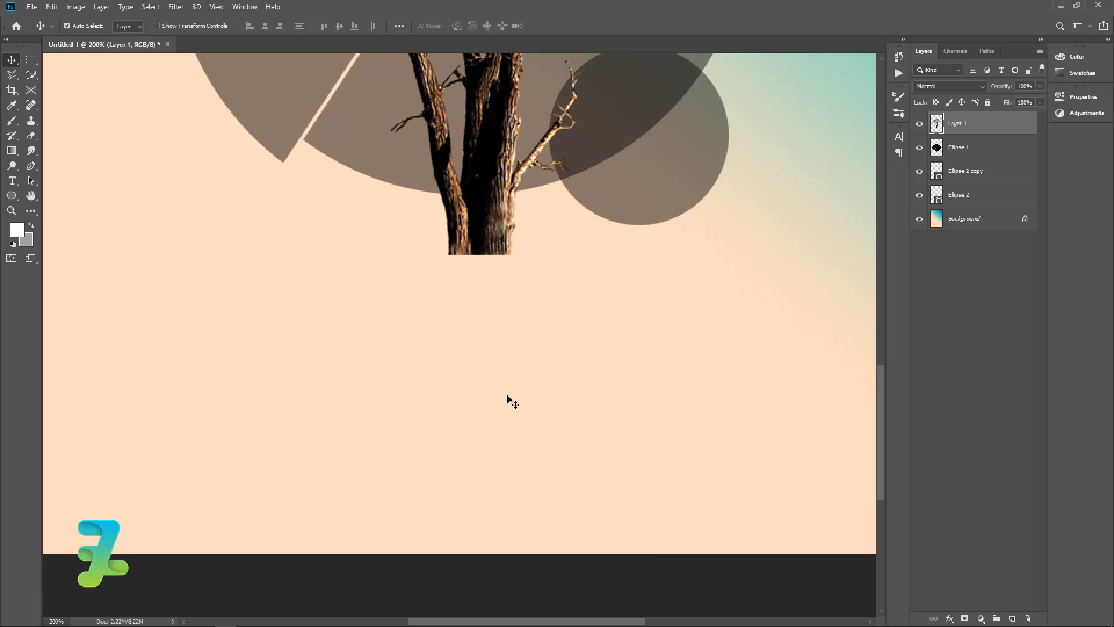
{"action": "left_click", "coordinate": [11, 76]}
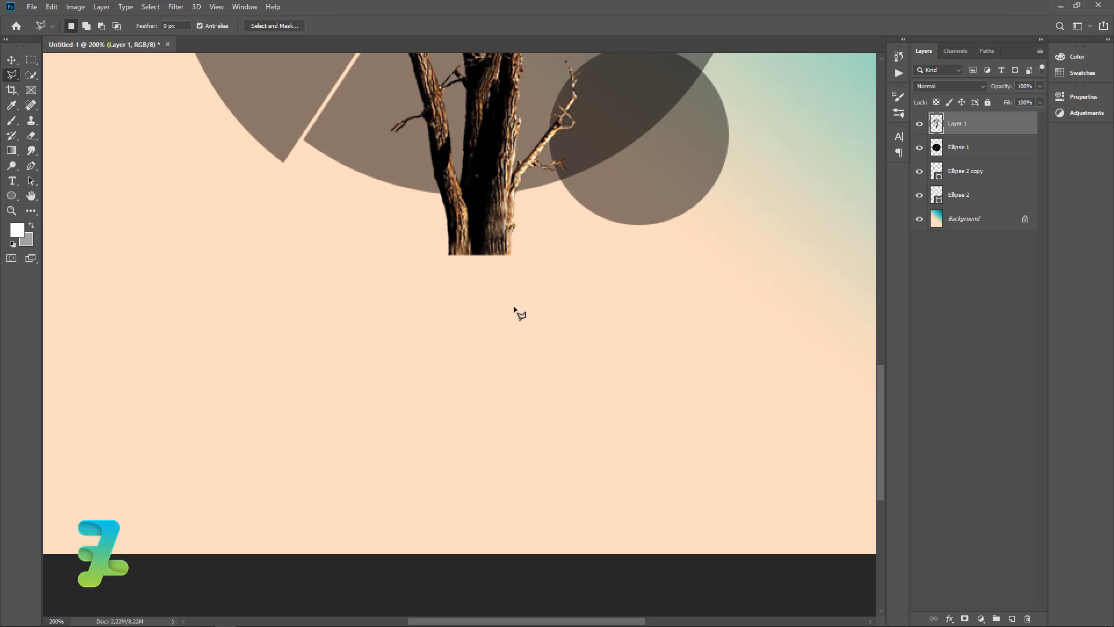
{"action": "left_click", "coordinate": [512, 254]}
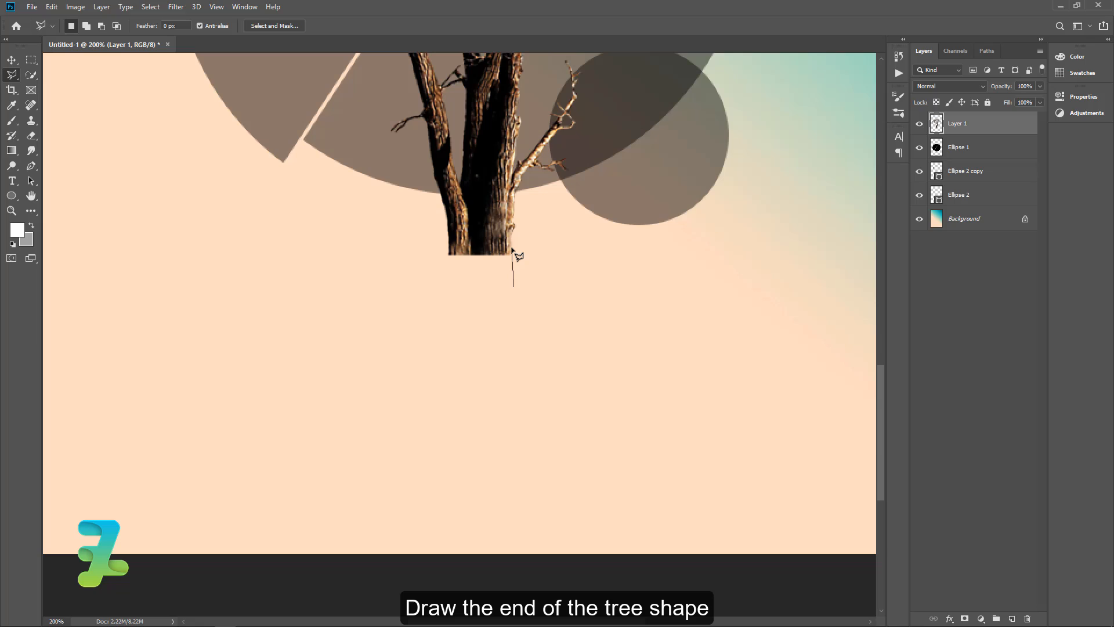
{"action": "key", "text": "Escape"}
{"action": "left_click", "coordinate": [512, 287]}
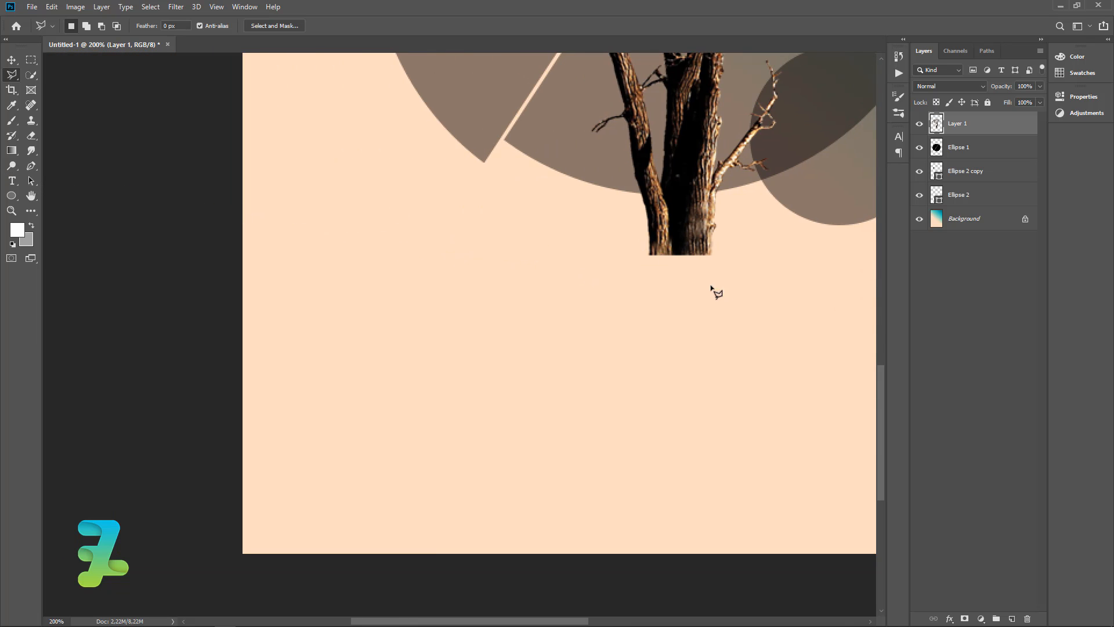
Start a Pen path at the cut trunk's lower-right corner, running down a slightly flared right side to the base
{"action": "left_click", "coordinate": [32, 166]}
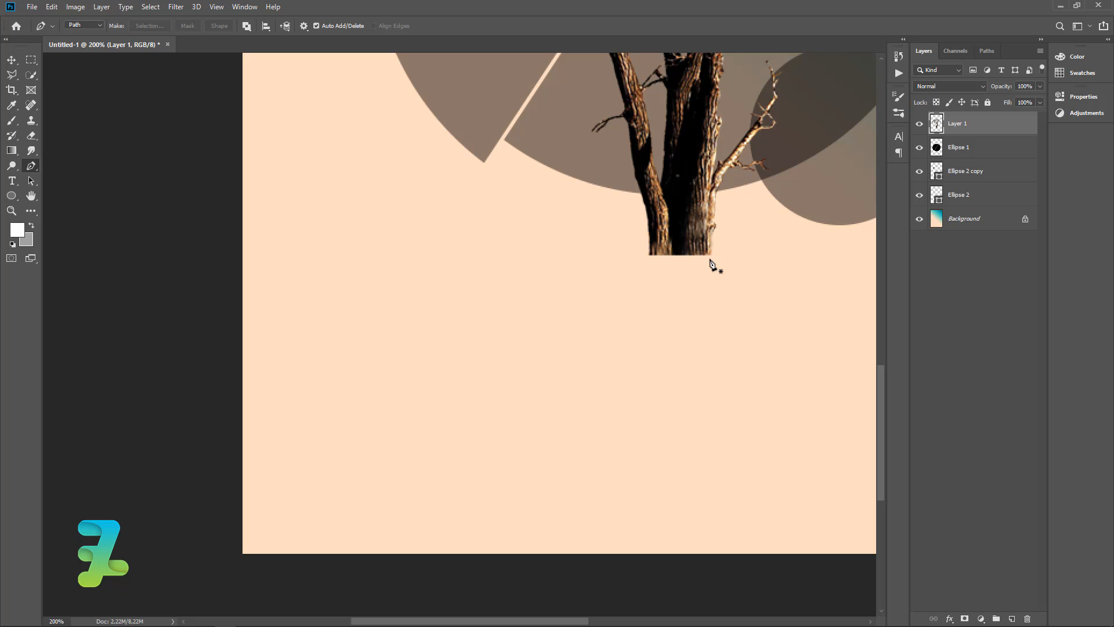
{"action": "left_click", "coordinate": [712, 254]}
{"action": "left_click", "coordinate": [726, 309]}
{"action": "key", "text": "ctrl+z"}
{"action": "left_click_drag", "start_coordinate": [723, 328], "coordinate": [731, 345]}
{"action": "left_click", "coordinate": [730, 342]}
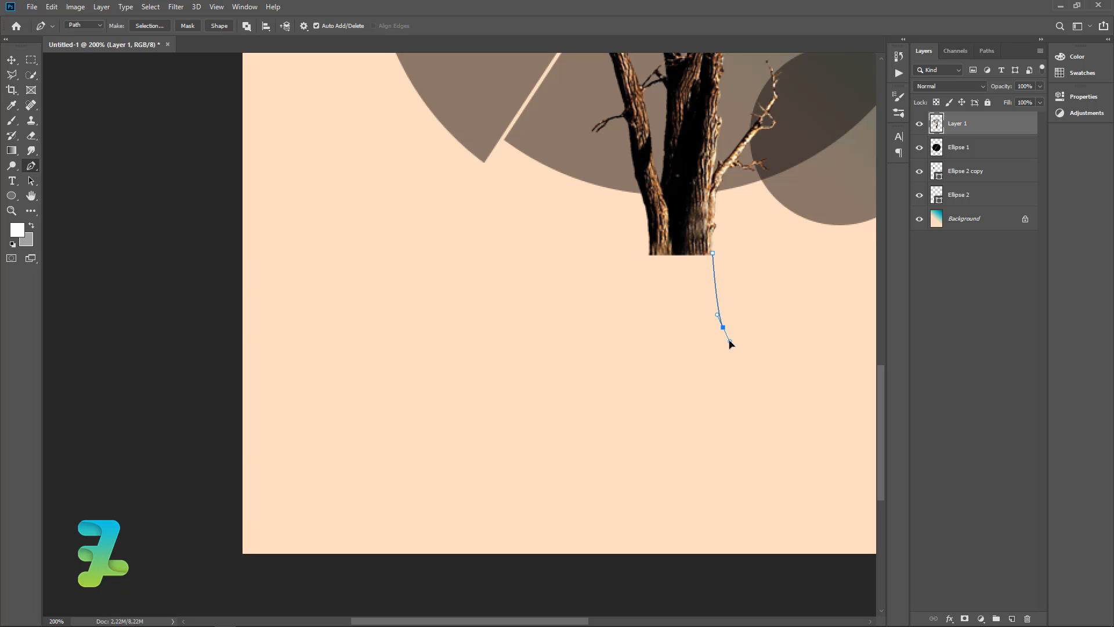
{"action": "key", "text": "ctrl+z"}
{"action": "key", "text": "ctrl+z"}
{"action": "left_click_drag", "start_coordinate": [728, 341], "coordinate": [735, 364]}
{"action": "left_click", "coordinate": [733, 363]}
{"action": "left_click", "coordinate": [720, 362]}
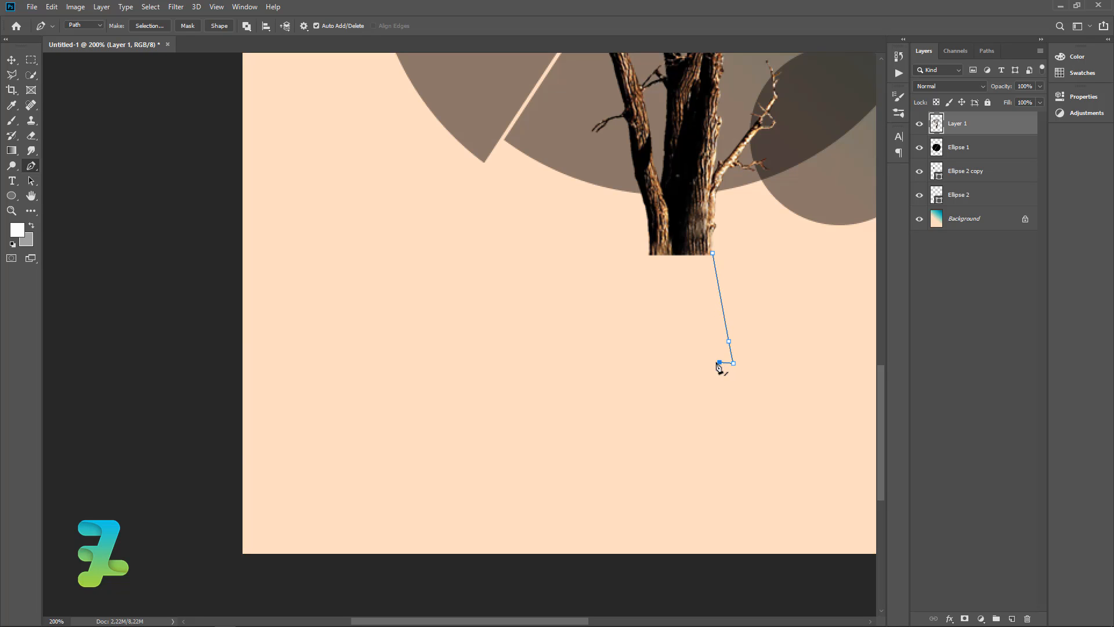
Complete the trunk-base path along the bottom and up the flared left side, and convert it to a selection with 0 px feather
{"action": "left_click", "coordinate": [642, 361]}
{"action": "left_click", "coordinate": [625, 356]}
{"action": "left_click_drag", "start_coordinate": [646, 306], "coordinate": [651, 268]}
{"action": "left_click", "coordinate": [648, 254]}
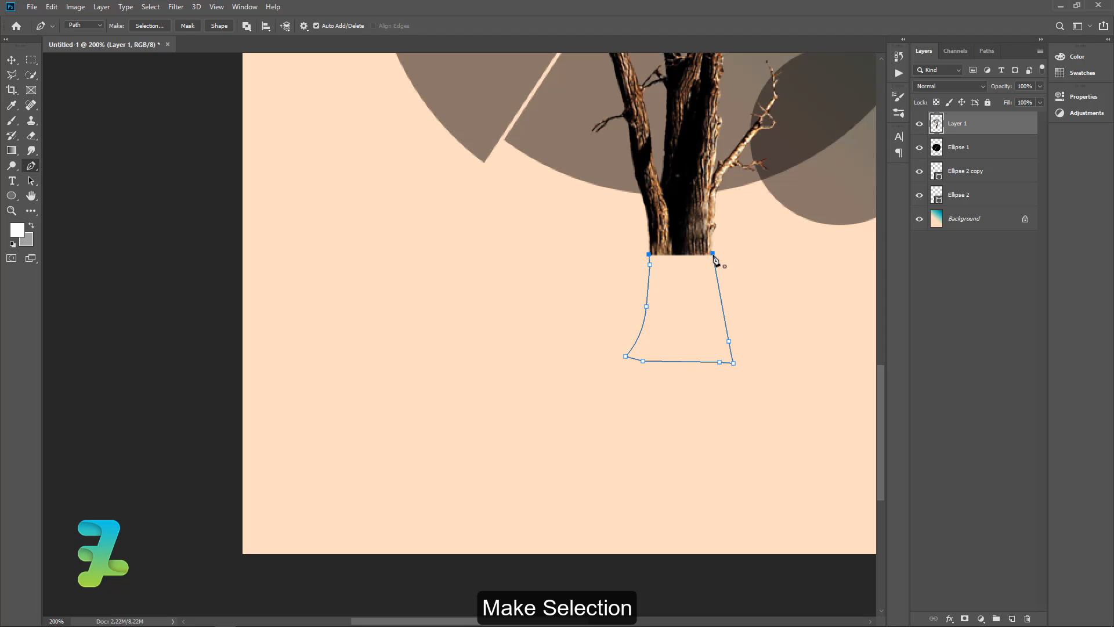
{"action": "right_click", "coordinate": [695, 298]}
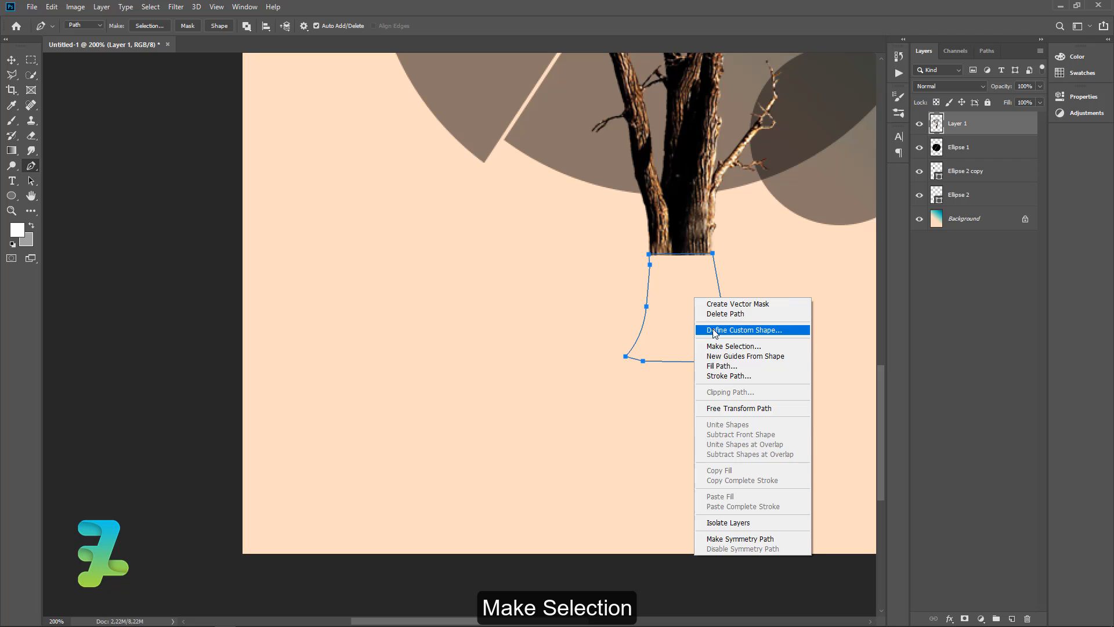
{"action": "left_click", "coordinate": [733, 346]}
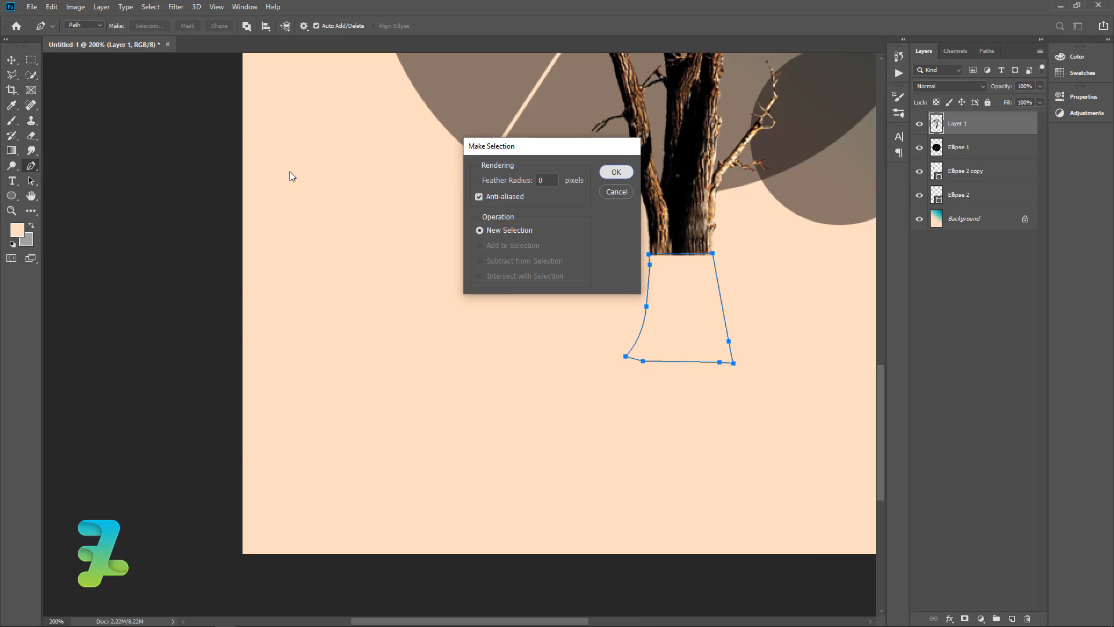
{"action": "key", "text": "Return"}
Clone bark down the right edge of the selected trunk base using the Clone Stamp with a 10 px brush
{"action": "left_click", "coordinate": [32, 120]}
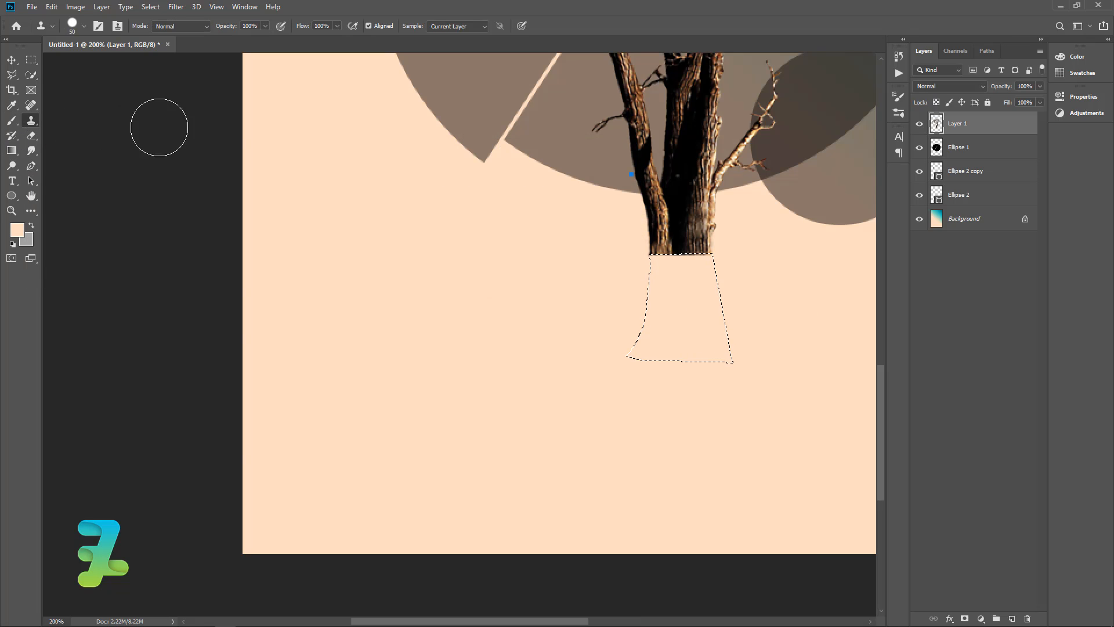
{"action": "key", "text": "bracketleft"}
{"action": "key", "text": "bracketleft"}
{"action": "key", "text": "bracketleft"}
{"action": "key", "text": "bracketleft"}
{"action": "key", "text": "bracketleft"}
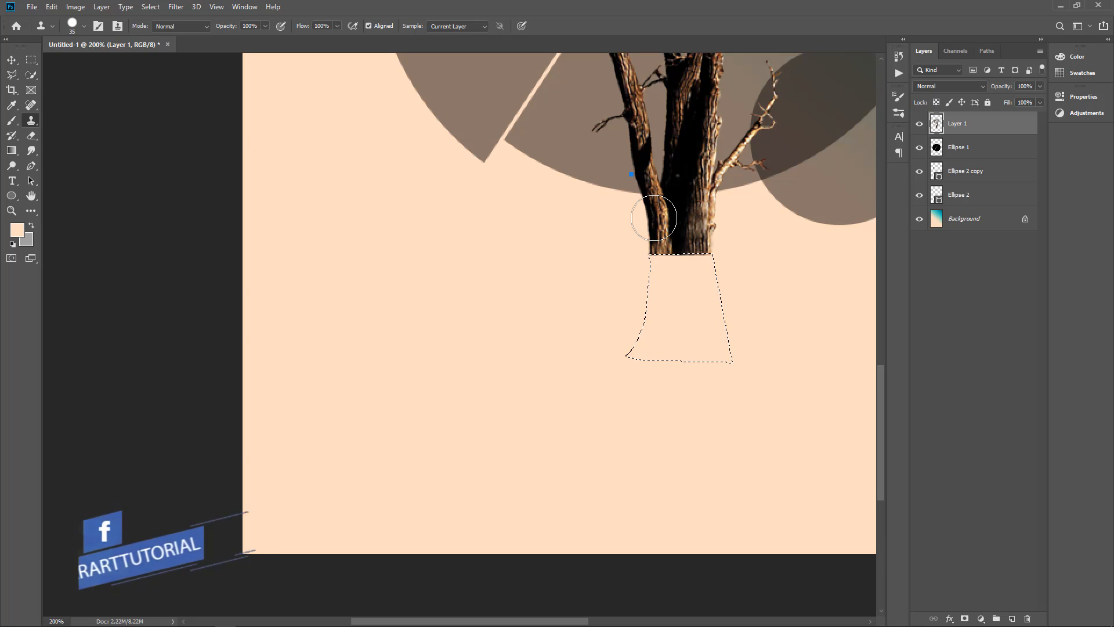
{"action": "key", "text": "bracketleft"}
{"action": "key", "text": "bracketleft"}
{"action": "key", "text": "bracketleft"}
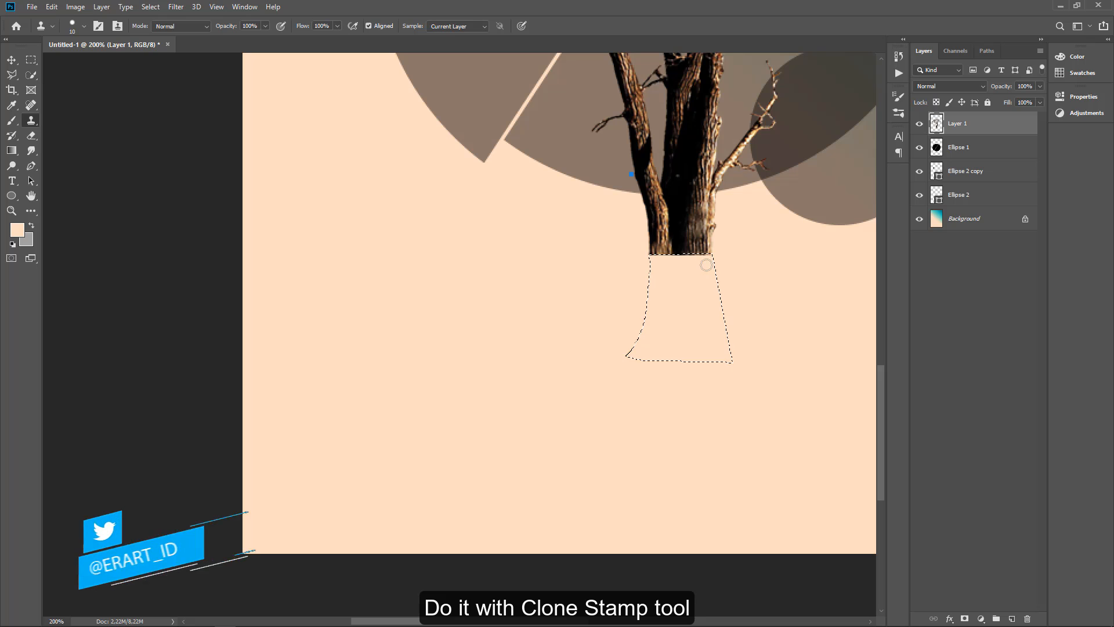
{"action": "left_click_drag", "start_coordinate": [706, 265], "coordinate": [722, 320]}
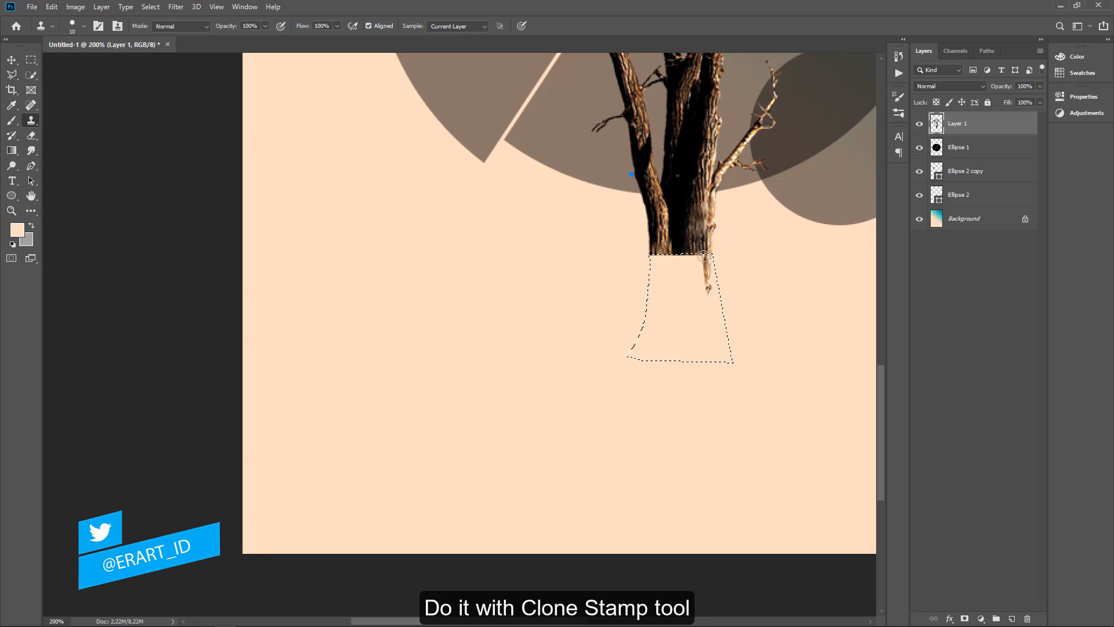
{"action": "left_click", "coordinate": [708, 234], "text": "alt"}
{"action": "left_click_drag", "start_coordinate": [707, 262], "coordinate": [714, 339]}
{"action": "left_click", "coordinate": [691, 198], "text": "alt"}
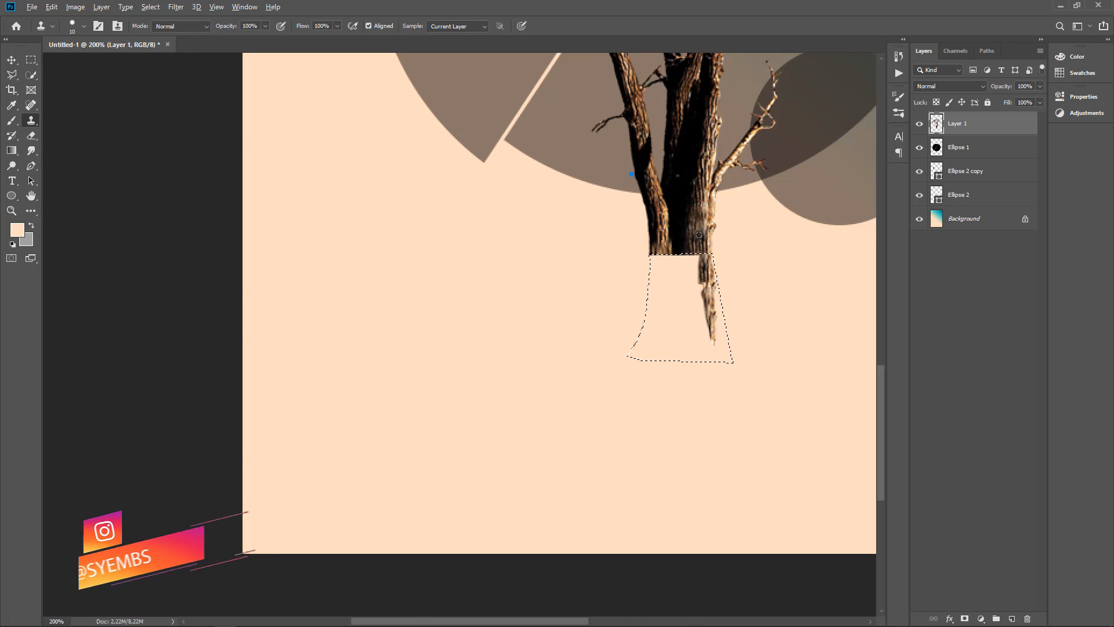
{"action": "left_click_drag", "start_coordinate": [709, 300], "coordinate": [720, 359]}
{"action": "left_click", "coordinate": [701, 225], "text": "alt"}
{"action": "left_click_drag", "start_coordinate": [706, 259], "coordinate": [720, 363]}
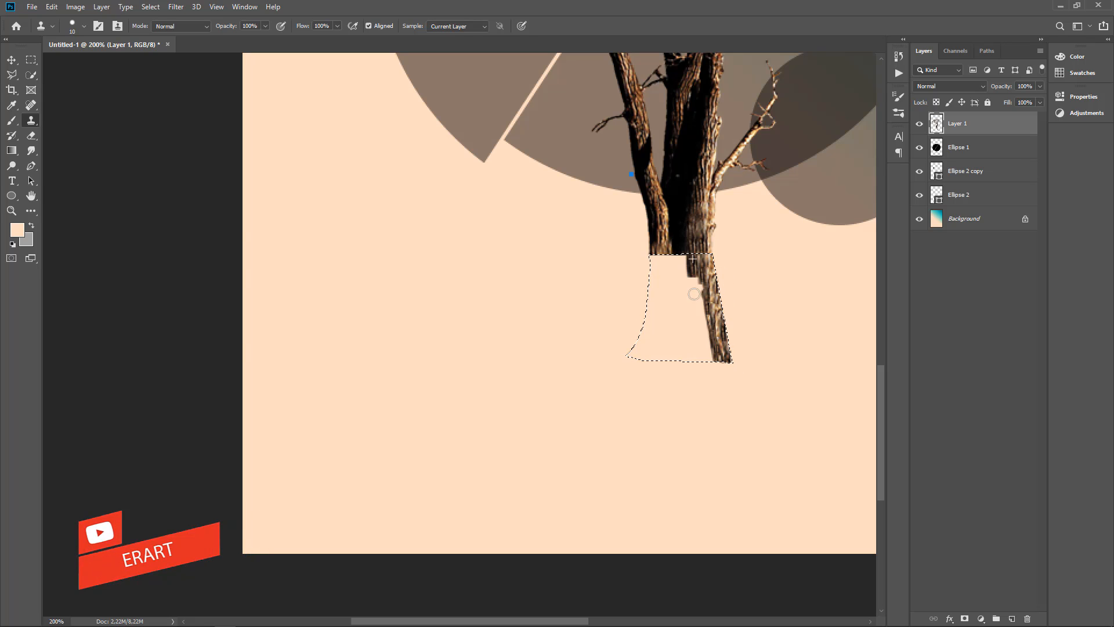
Fill the middle and left side of the selected trunk base with cloned bark and clear the selection
{"action": "left_click", "coordinate": [697, 168], "text": "alt"}
{"action": "left_click_drag", "start_coordinate": [700, 260], "coordinate": [695, 318]}
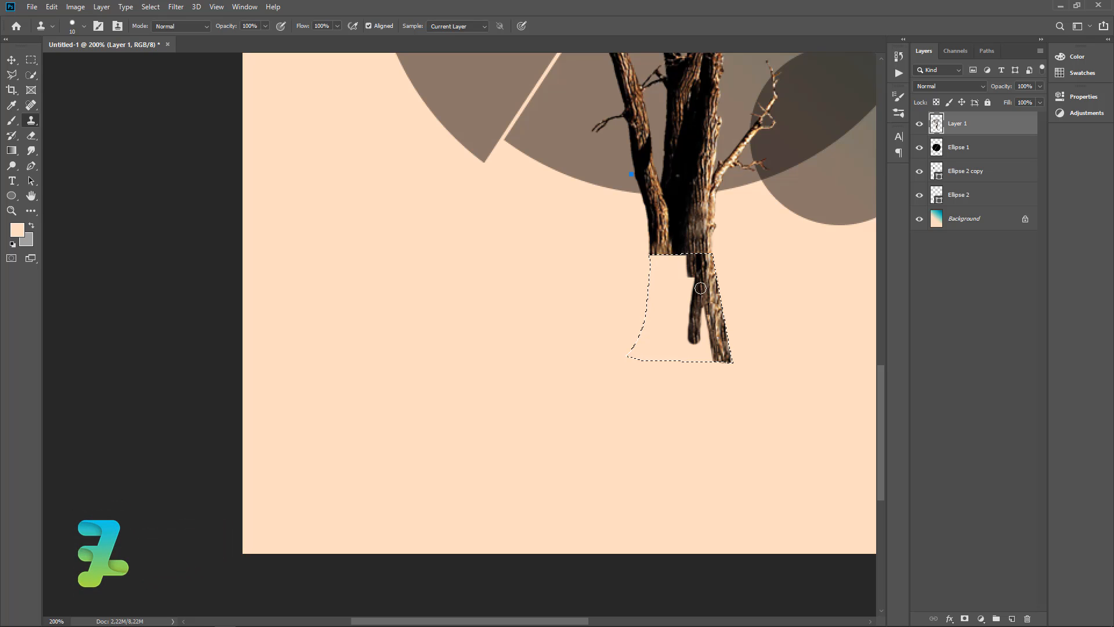
{"action": "left_click", "coordinate": [692, 130], "text": "alt"}
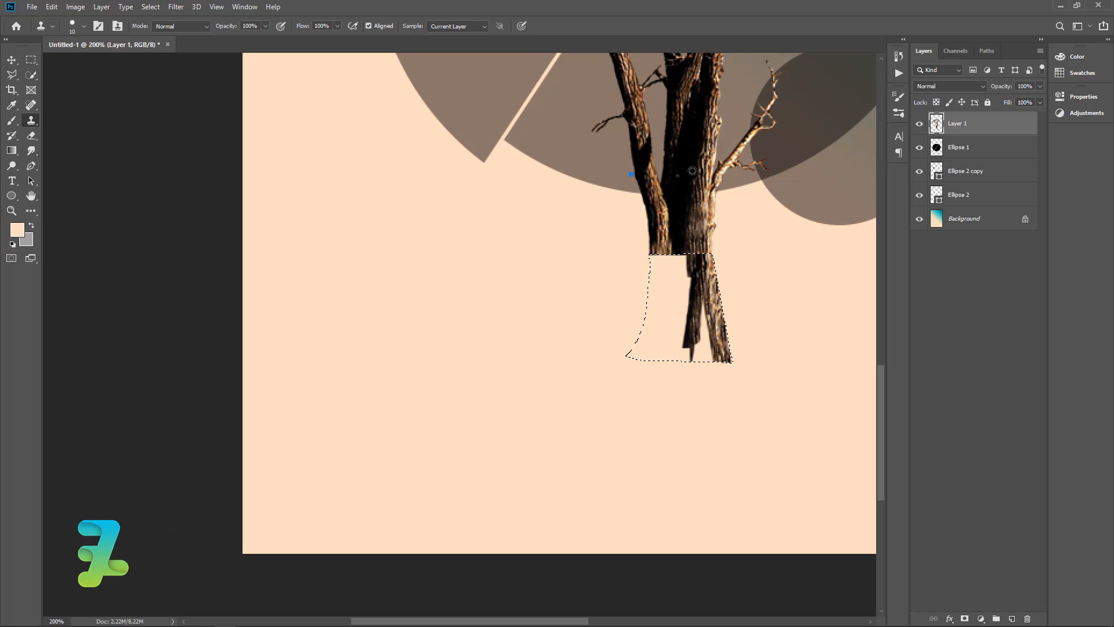
{"action": "left_click_drag", "start_coordinate": [687, 259], "coordinate": [673, 341]}
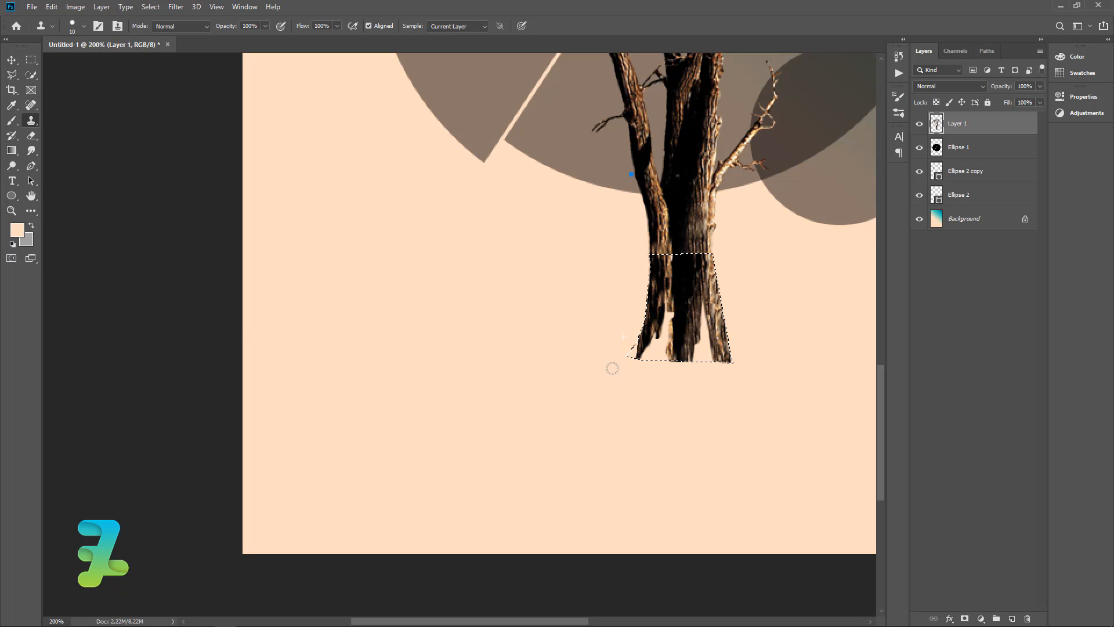
{"action": "left_click", "coordinate": [659, 302], "text": "alt"}
{"action": "left_click_drag", "start_coordinate": [637, 353], "coordinate": [613, 366]}
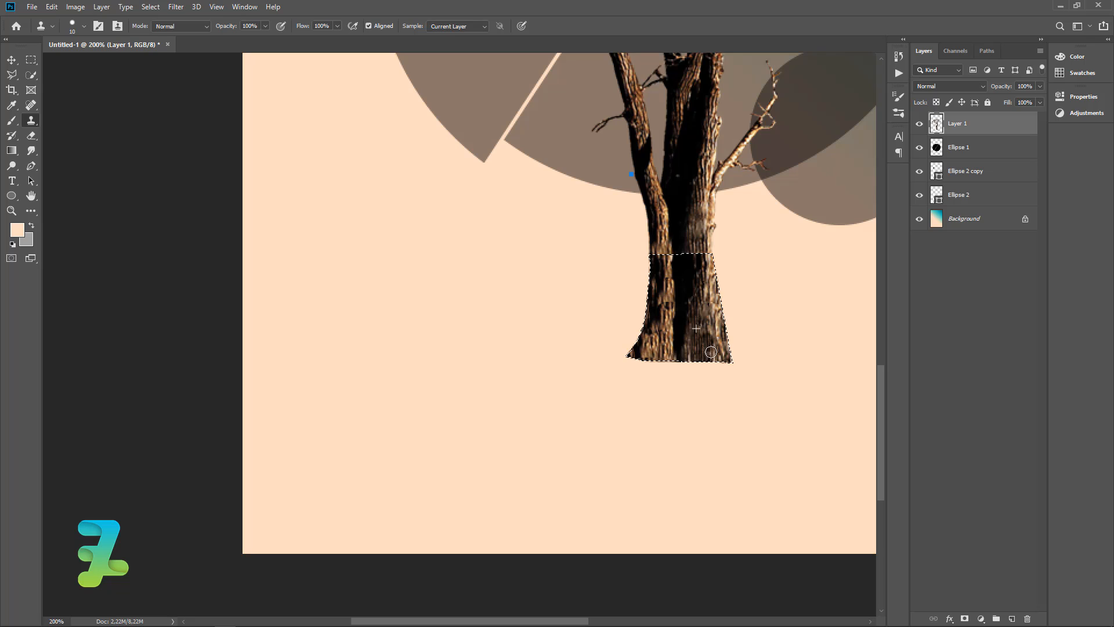
{"action": "key", "text": "ctrl+d"}
Tidy the seam between the original trunk and the cloned base by stamping bark sampled just above it
{"action": "left_click", "coordinate": [699, 238], "text": "alt"}
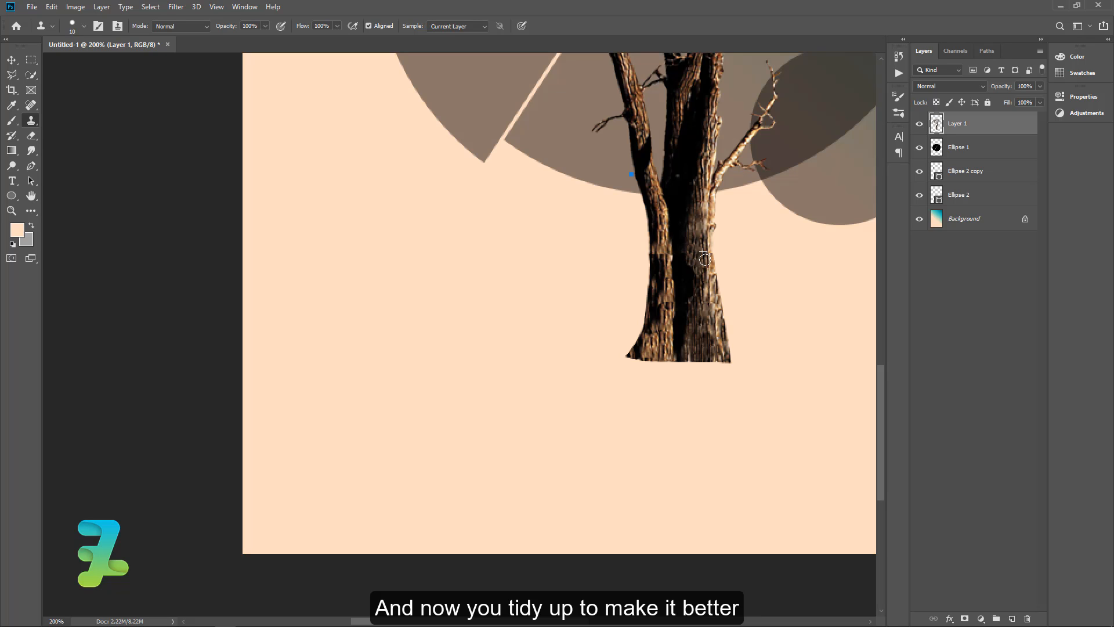
{"action": "mouse_move", "coordinate": [705, 270]}
{"action": "left_mouse_down"}
{"action": "mouse_move", "coordinate": [701, 238]}
{"action": "mouse_move", "coordinate": [704, 281]}
{"action": "left_mouse_up"}
{"action": "left_click", "coordinate": [662, 239], "text": "alt"}
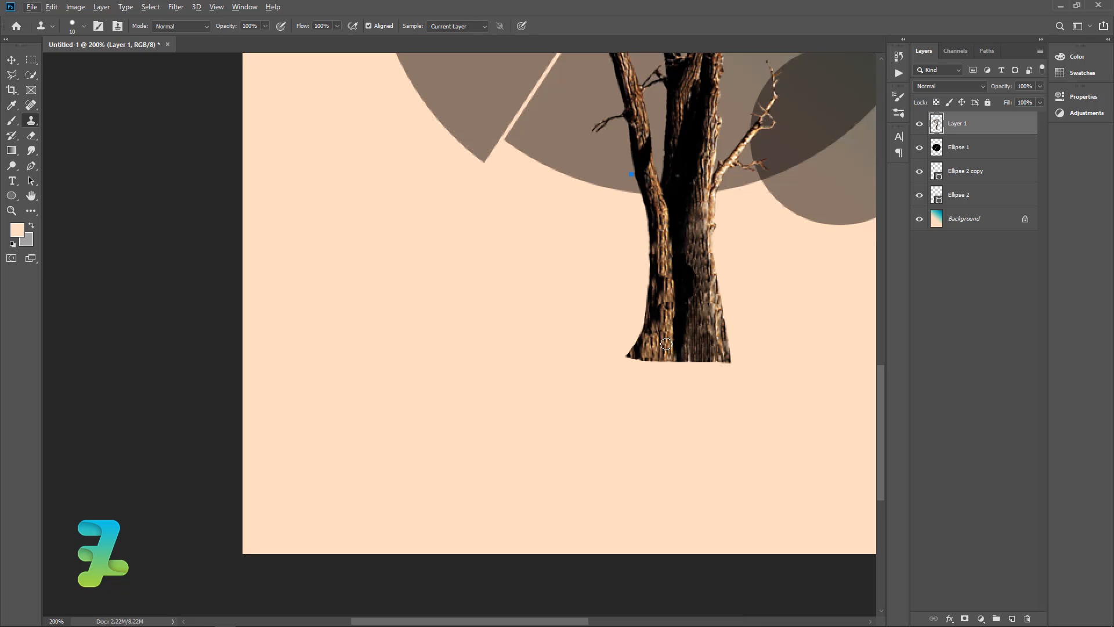
{"action": "key", "text": "ctrl+minus"}
{"action": "key", "text": "ctrl+minus"}
{"action": "key", "text": "ctrl+plus"}
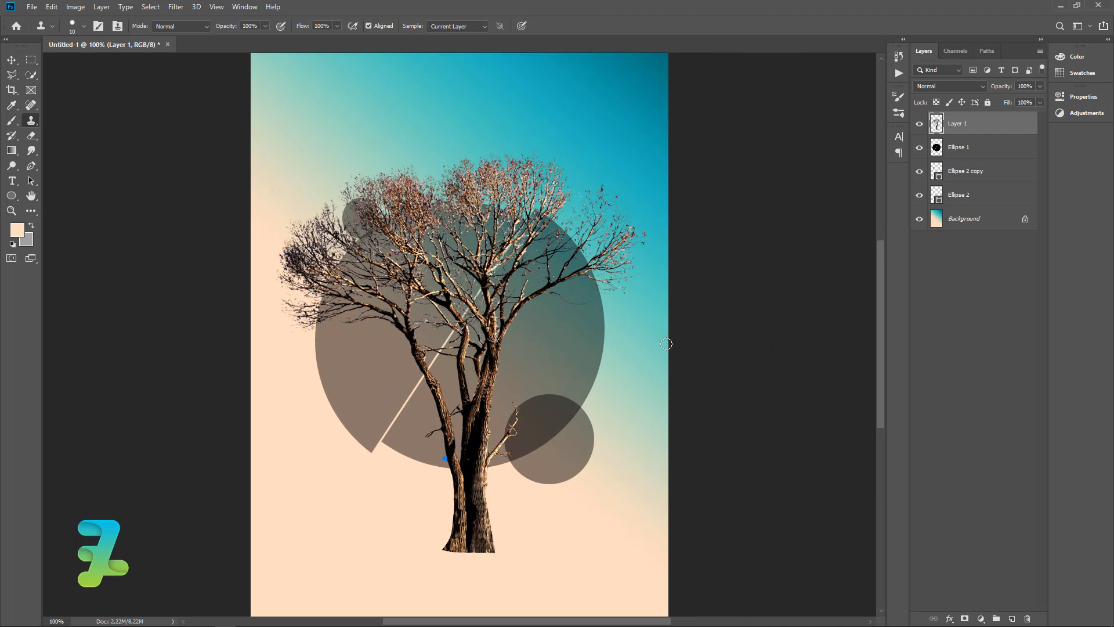
Delete the leftover path on the canvas
{"action": "left_click", "coordinate": [36, 168]}
{"action": "right_click", "coordinate": [352, 315]}
{"action": "left_click", "coordinate": [385, 329]}
{"action": "scroll", "coordinate": [385, 331], "scroll_direction": "down", "scroll_amount": 2}
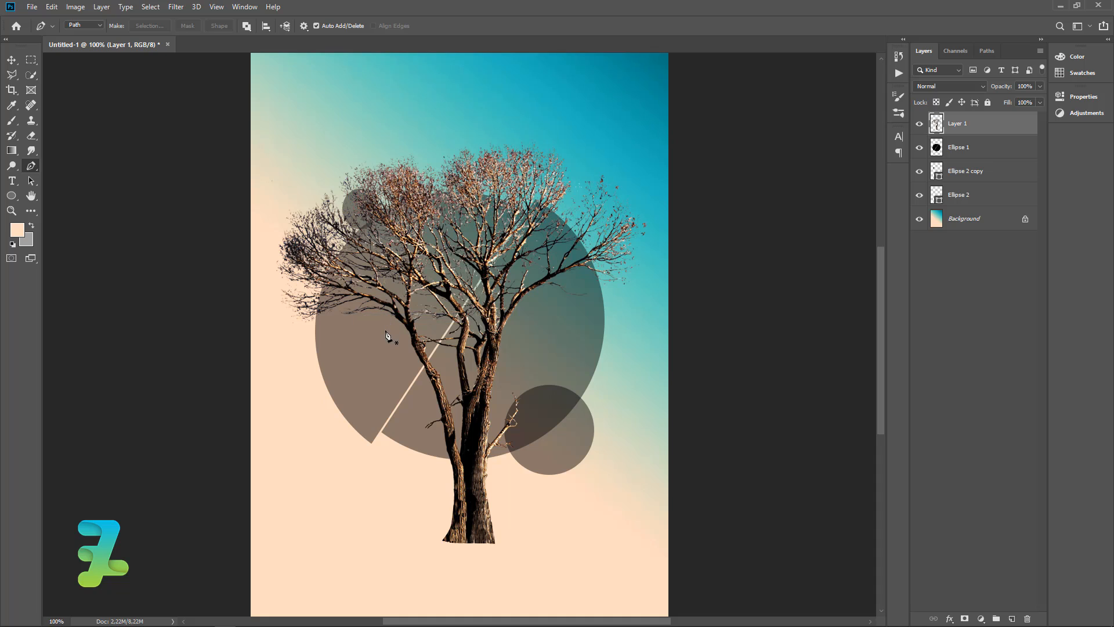
{"action": "scroll", "coordinate": [385, 336], "scroll_direction": "up", "scroll_amount": 1}
Add a new layer directly above Ellipse 1 and set the foreground color to near-black for the brush
{"action": "left_click", "coordinate": [994, 151]}
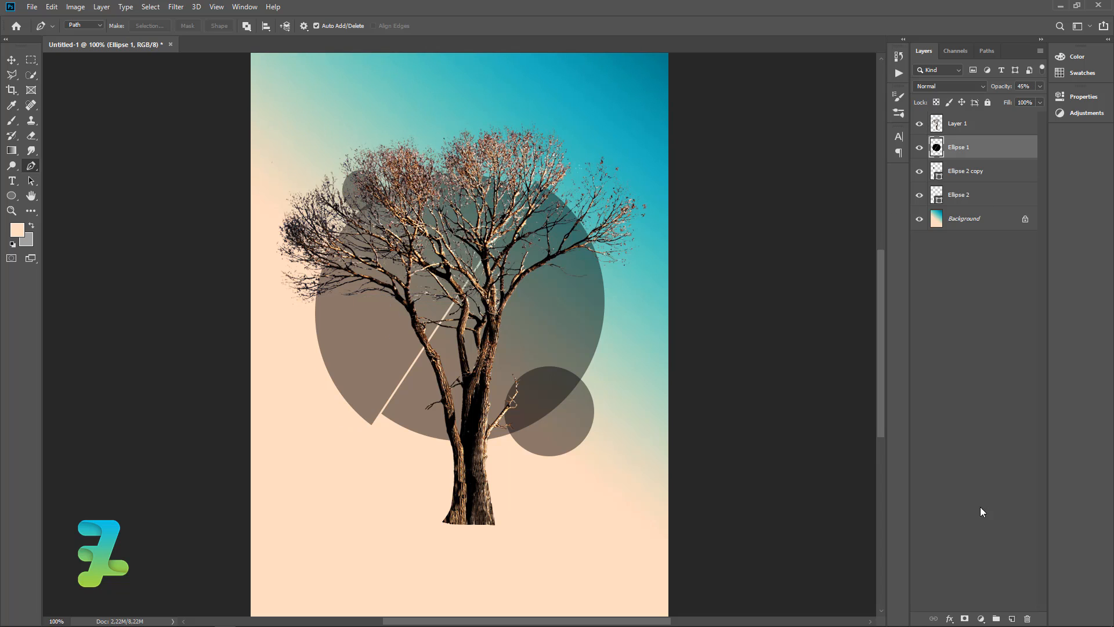
{"action": "left_click", "coordinate": [1012, 618]}
{"action": "left_click", "coordinate": [12, 120]}
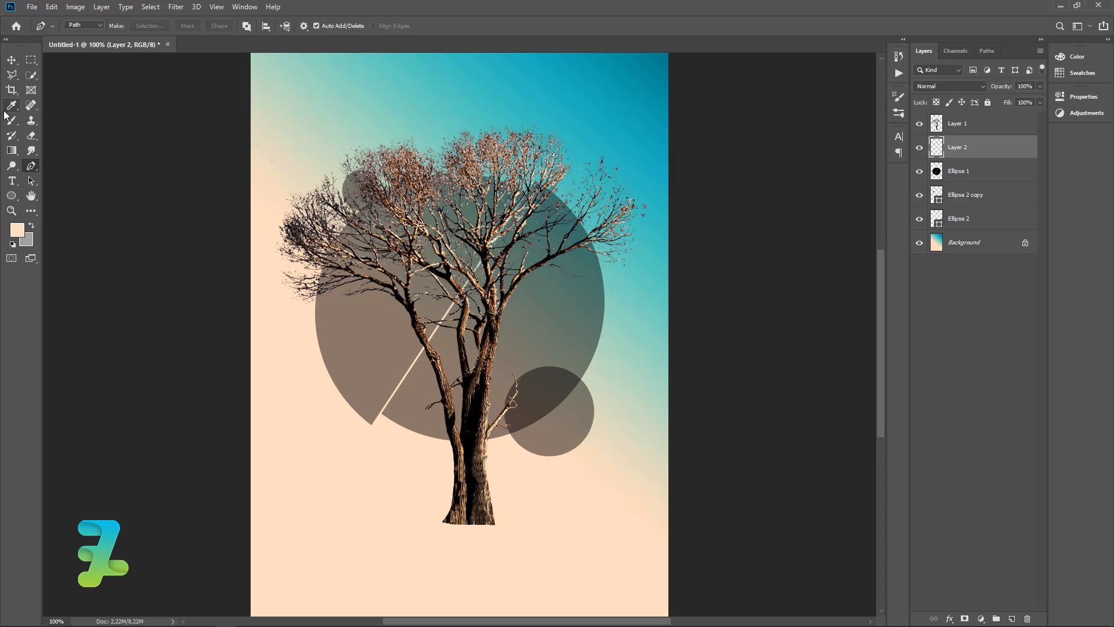
{"action": "left_click", "coordinate": [17, 230]}
{"action": "left_click", "coordinate": [606, 322]}
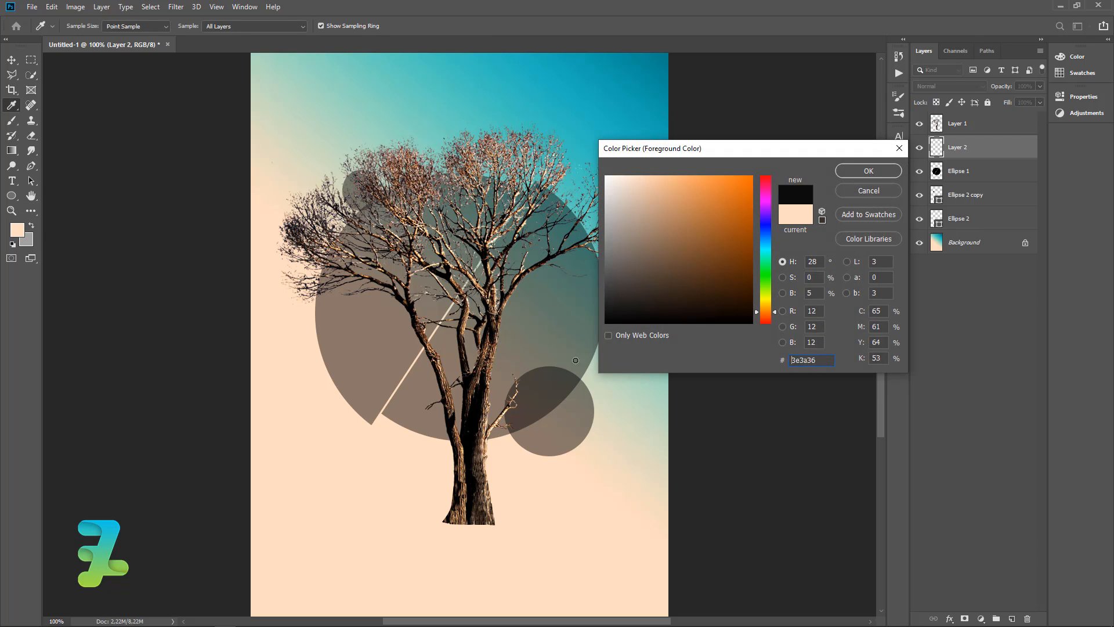
{"action": "left_click", "coordinate": [863, 172]}
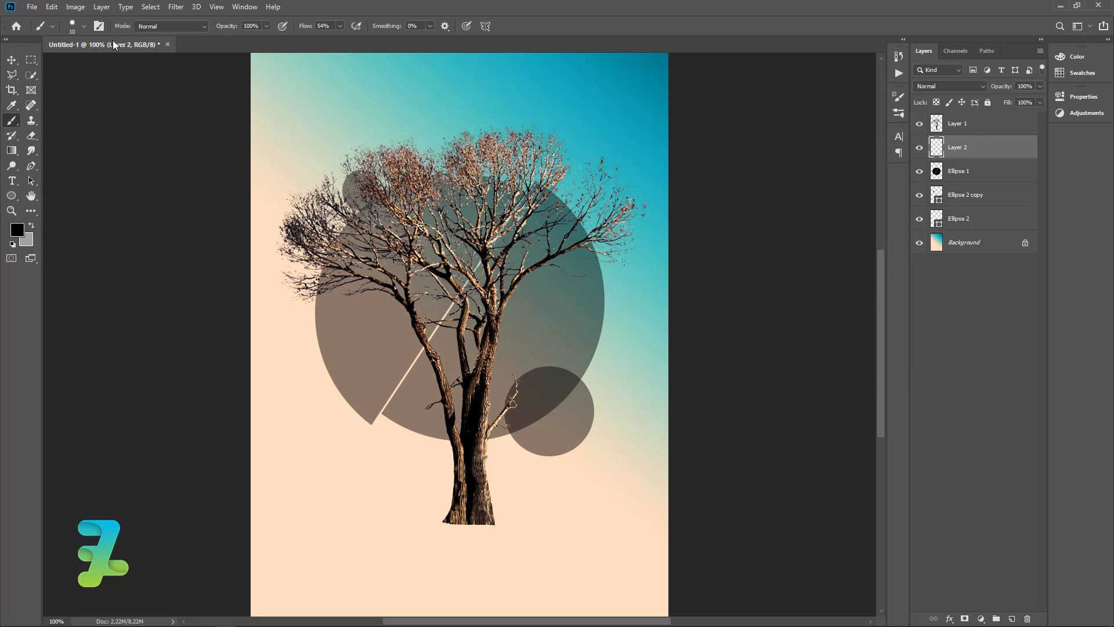
Paint a dark soft spot around the trunk base using a 385 px round brush at 0% hardness
{"action": "left_click", "coordinate": [83, 27]}
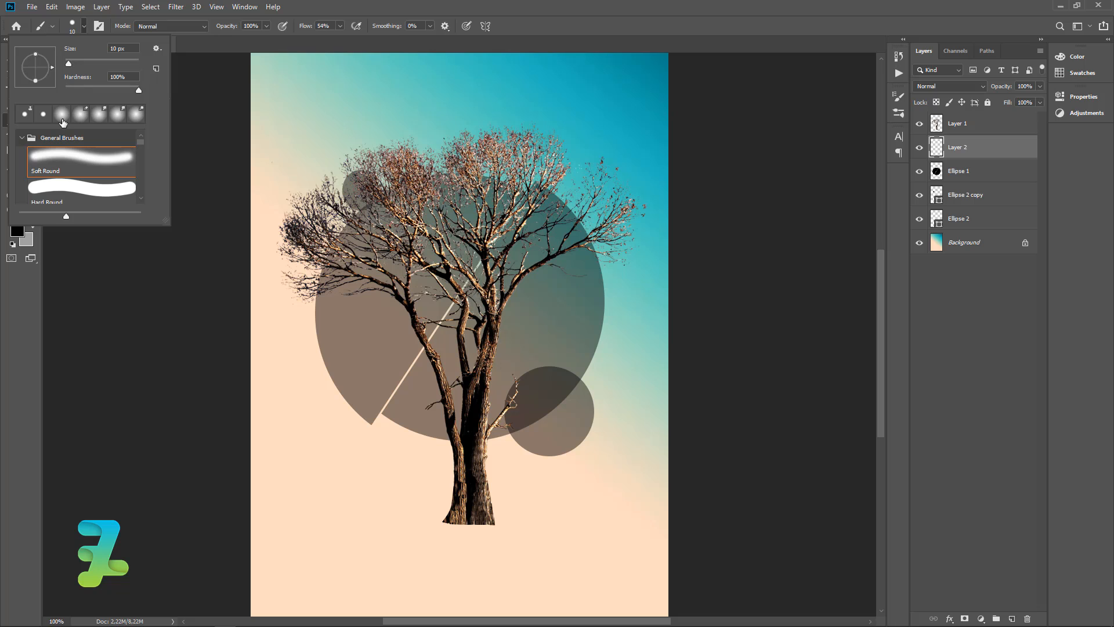
{"action": "left_click", "coordinate": [63, 116]}
{"action": "left_click_drag", "start_coordinate": [69, 63], "coordinate": [111, 63]}
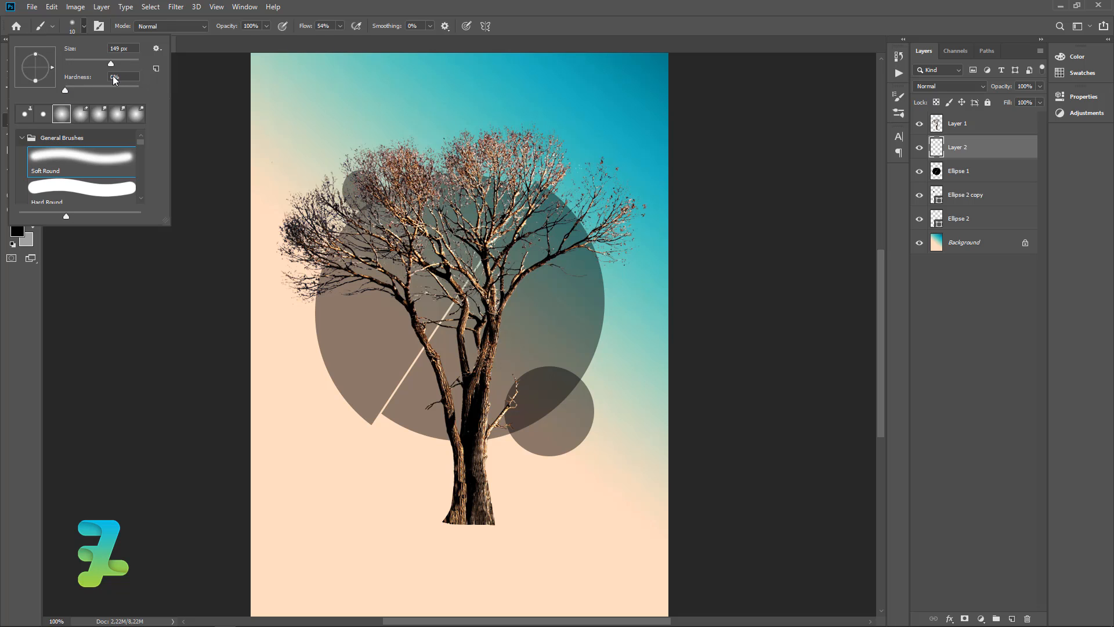
{"action": "left_click", "coordinate": [85, 24]}
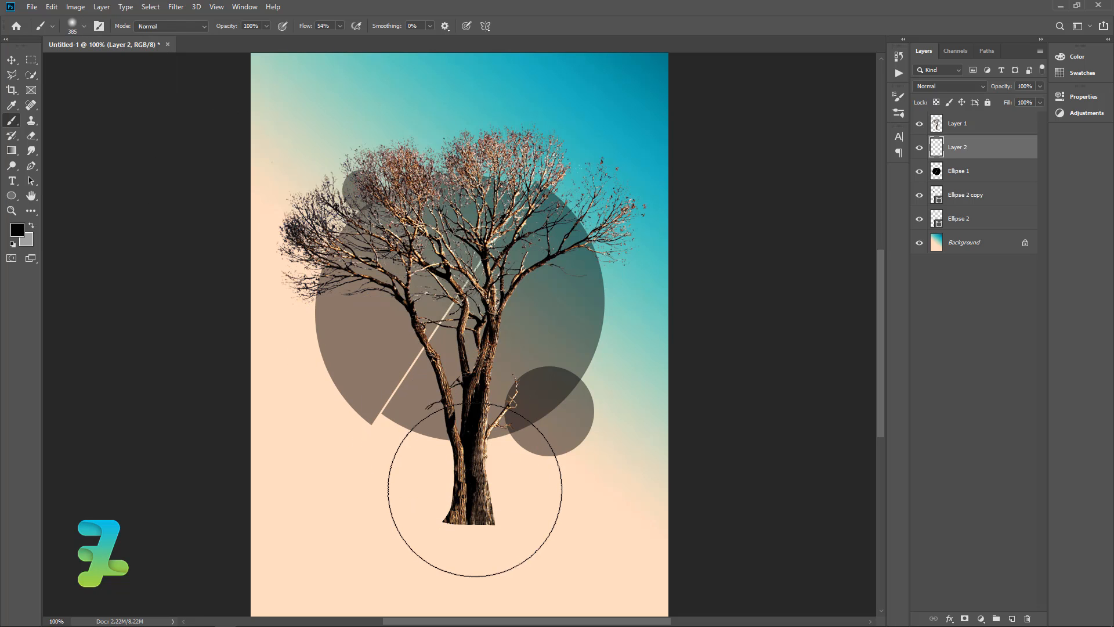
{"action": "left_click", "coordinate": [471, 497]}
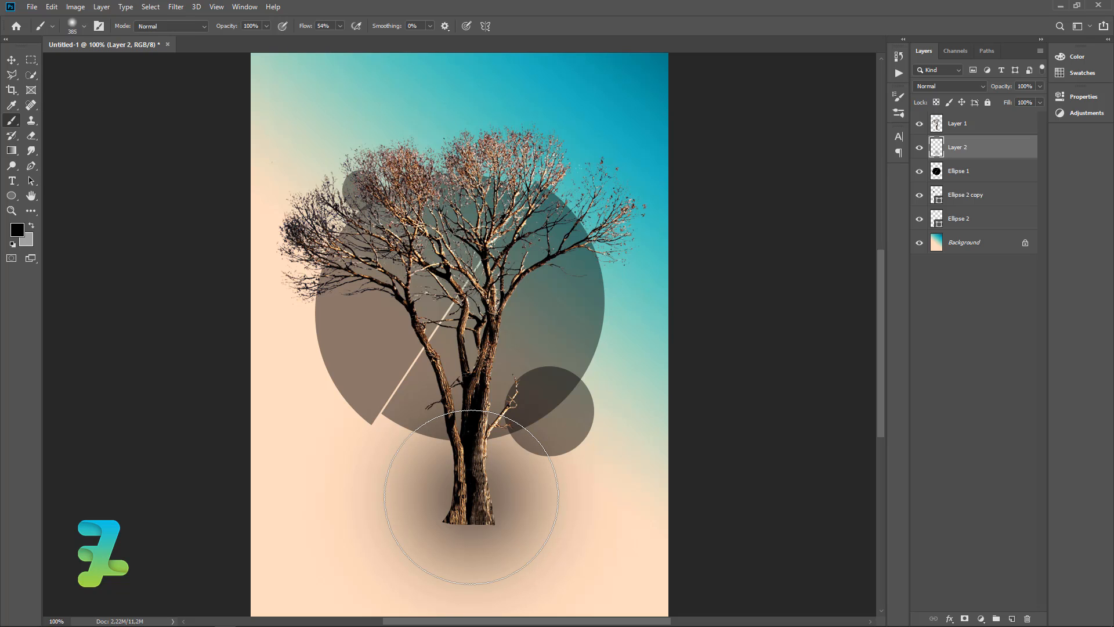
{"action": "left_click", "coordinate": [471, 498]}
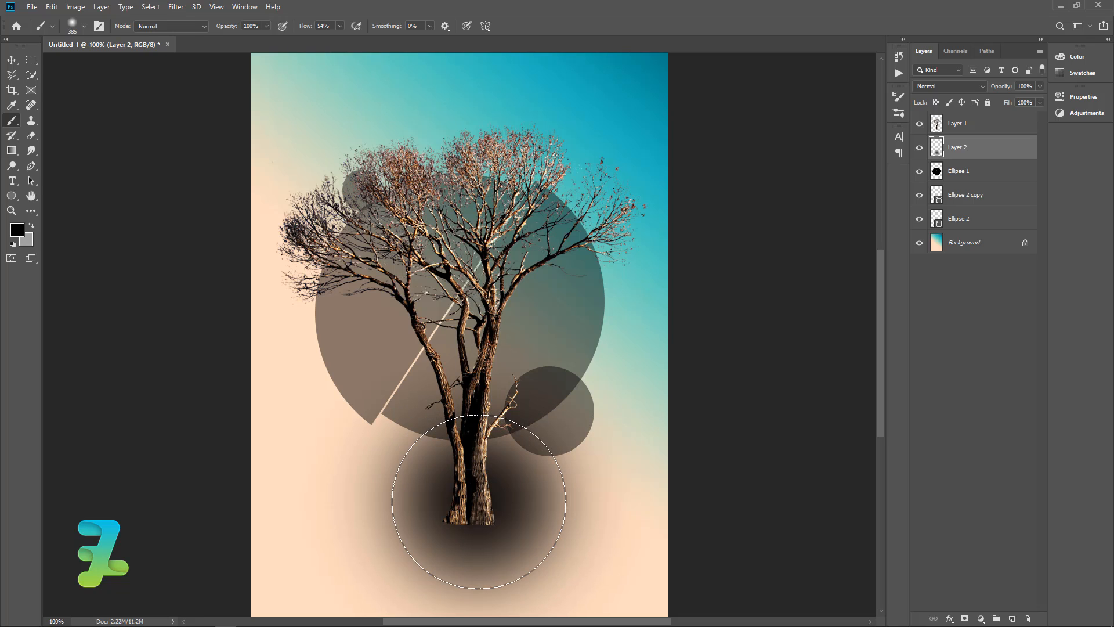
Squash the painted spot to about 10.6% height with Free Transform and place it under the trunk as a flat ground shadow
{"action": "key", "text": "ctrl+t"}
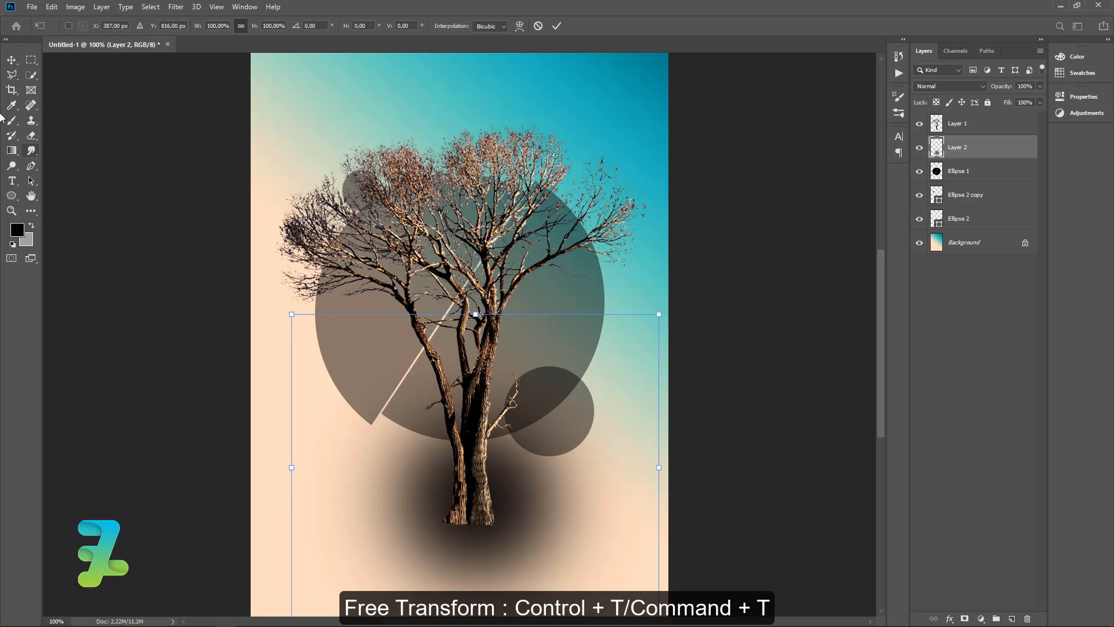
{"action": "key", "text": "Return"}
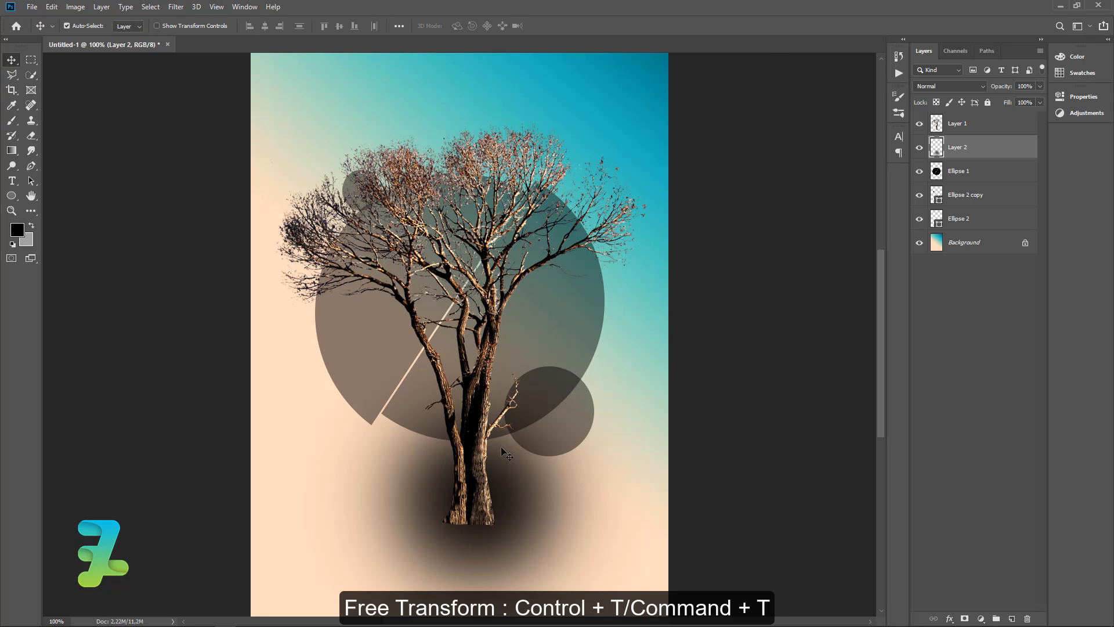
{"action": "key", "text": "ctrl+t"}
{"action": "left_click_drag", "start_coordinate": [485, 320], "coordinate": [493, 522]}
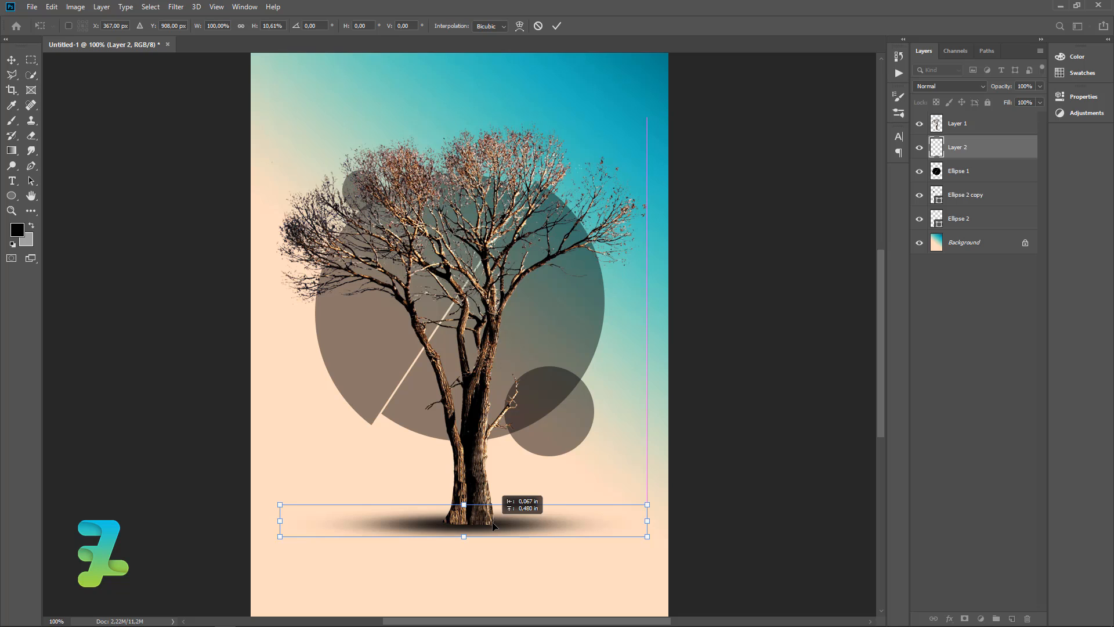
{"action": "left_click", "coordinate": [10, 66]}
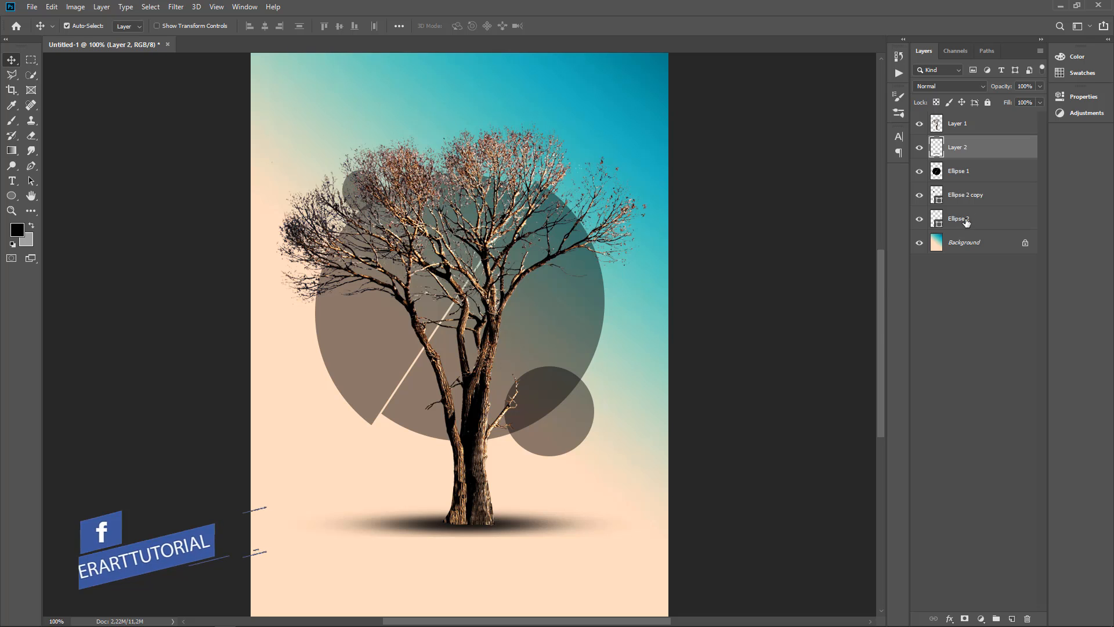
Add a new layer above the tree layer and draw a closed, tall triangular path across the trunks with the Pen tool
{"action": "left_click", "coordinate": [987, 126]}
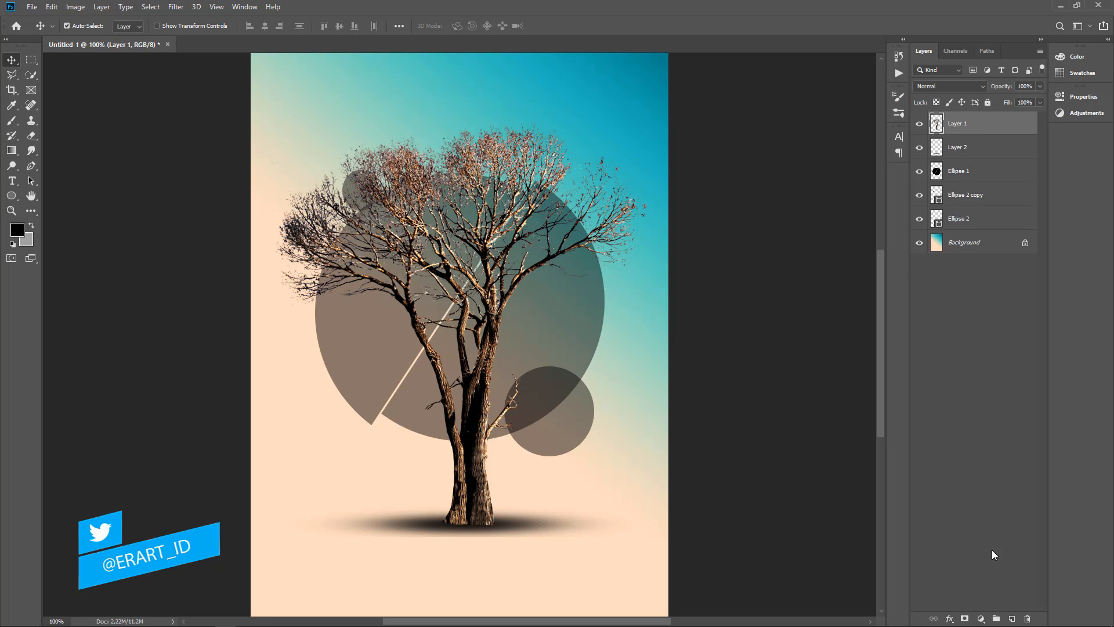
{"action": "left_click", "coordinate": [1013, 617]}
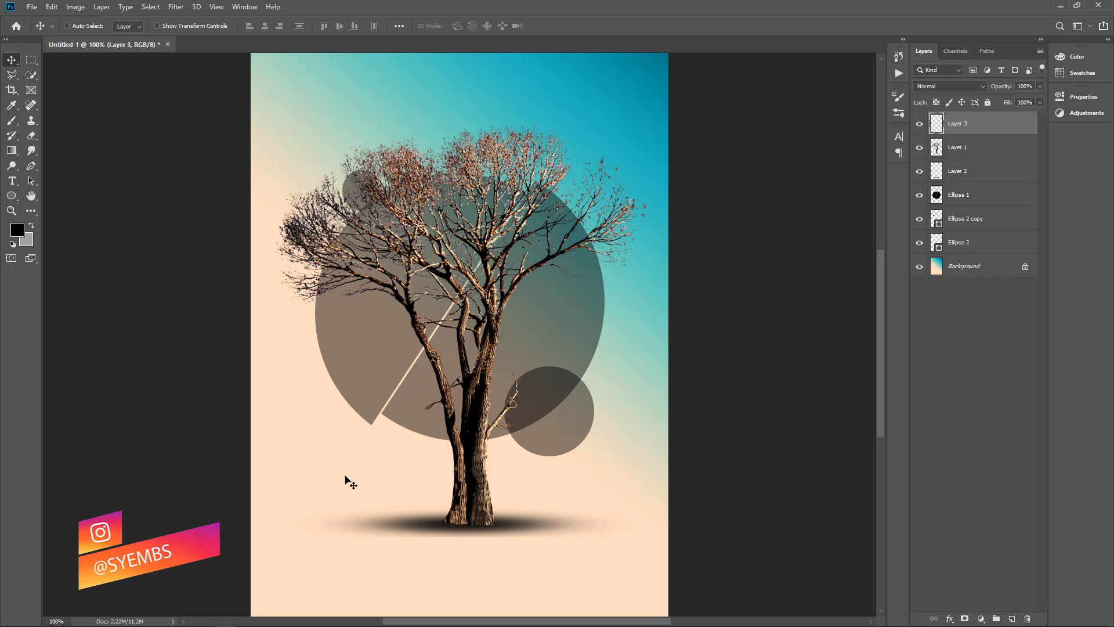
{"action": "key", "text": "ctrl+plus"}
{"action": "key", "text": "ctrl+minus"}
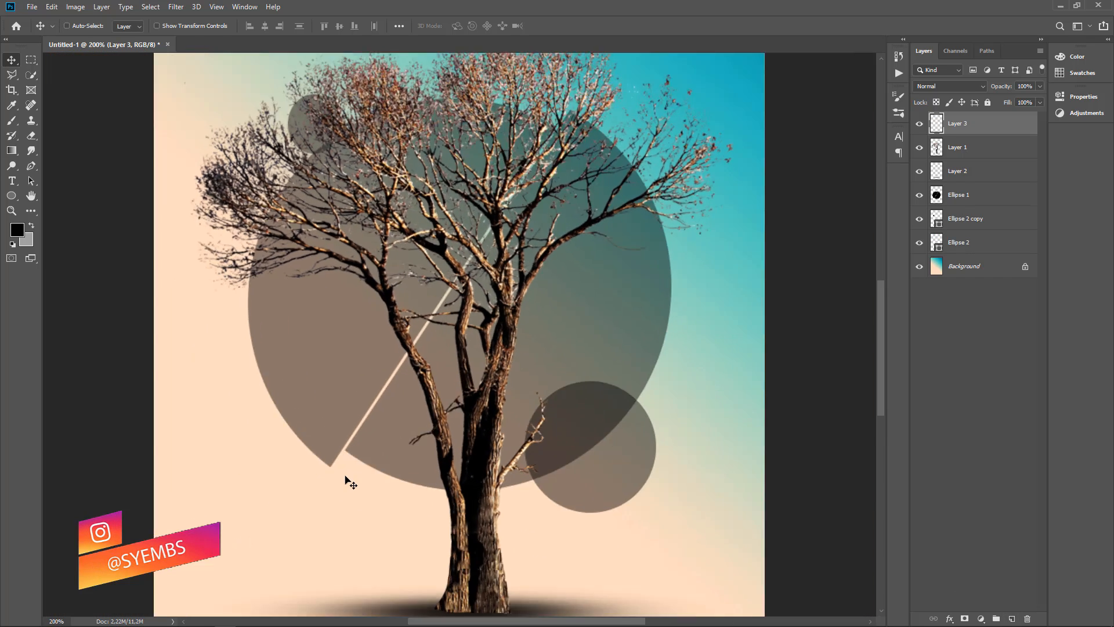
{"action": "key", "text": "ctrl+minus"}
{"action": "key", "text": "ctrl+plus"}
{"action": "key", "text": "ctrl+plus"}
{"action": "scroll", "coordinate": [371, 487], "scroll_direction": "down", "scroll_amount": 3}
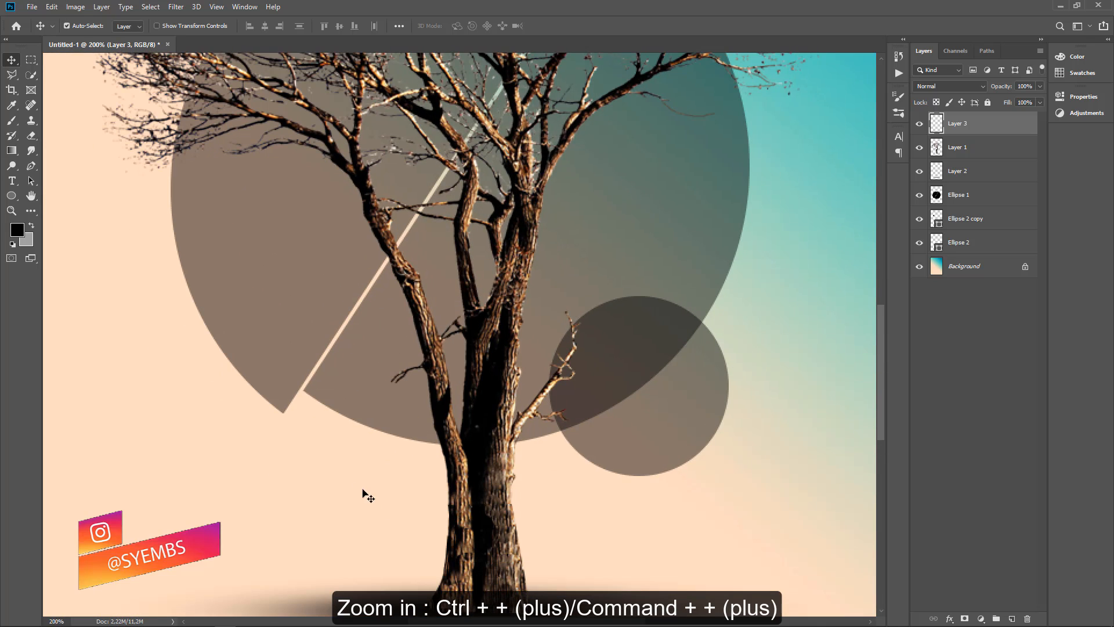
{"action": "left_click", "coordinate": [31, 168]}
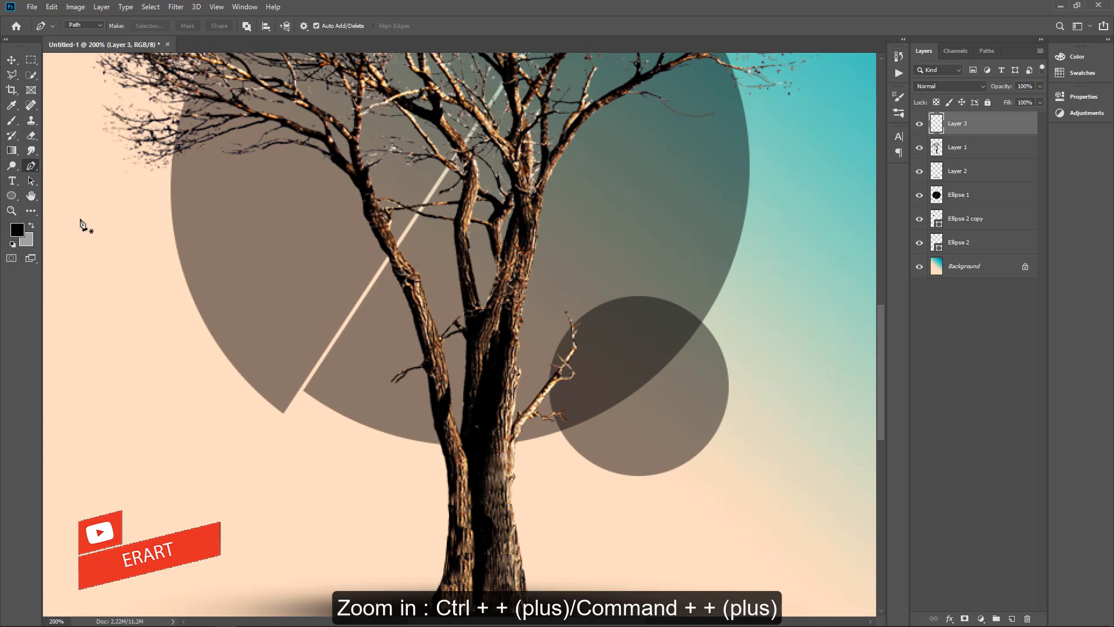
{"action": "left_click", "coordinate": [537, 548]}
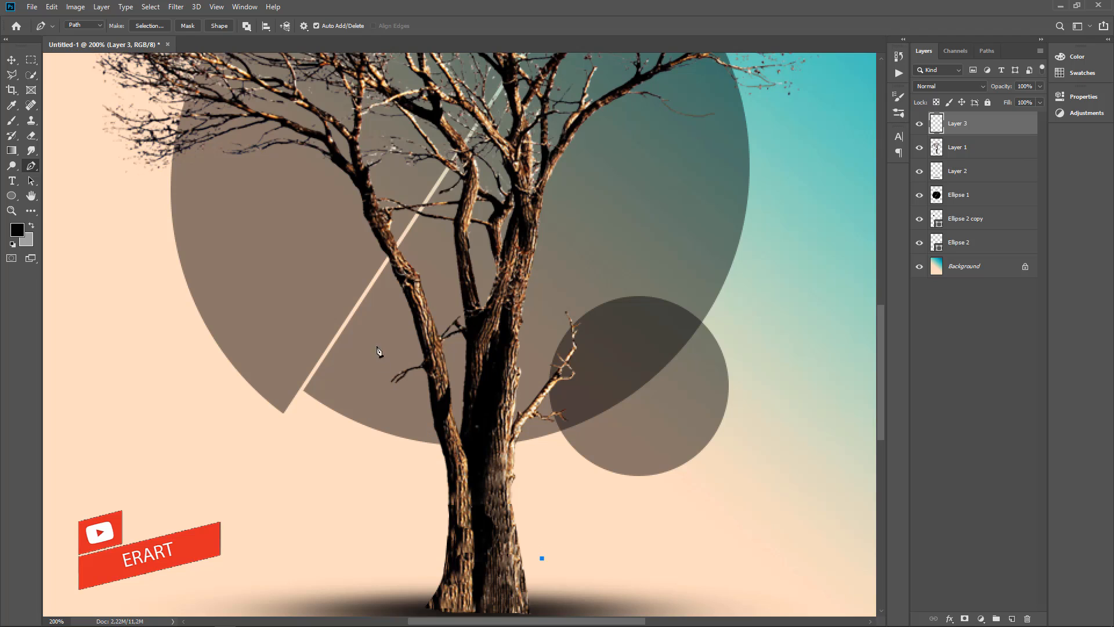
{"action": "left_click", "coordinate": [378, 313]}
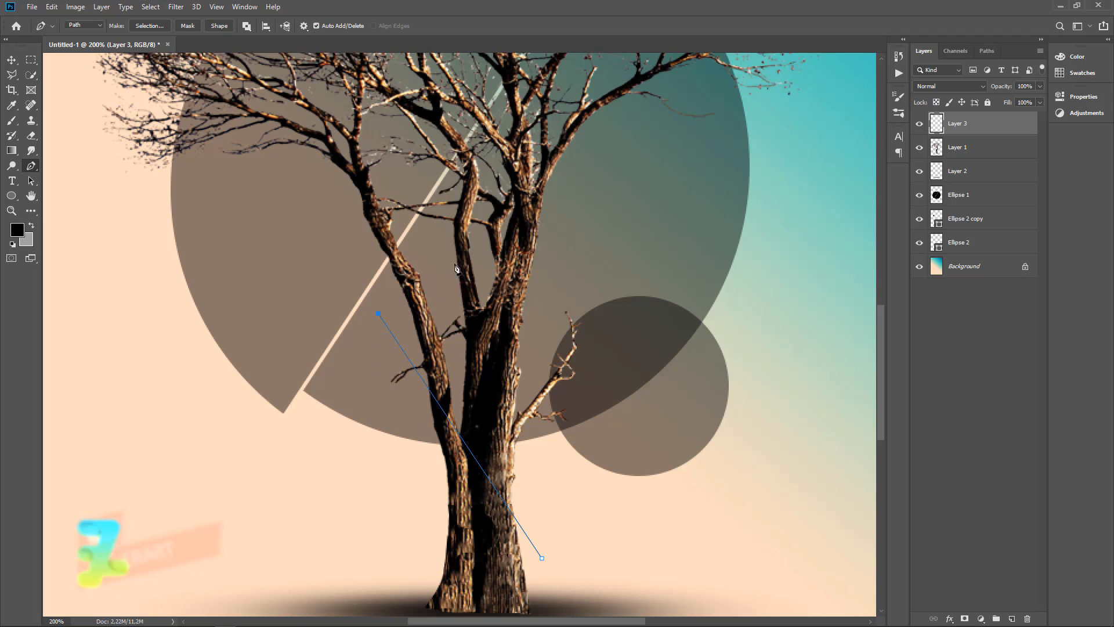
{"action": "left_click", "coordinate": [575, 181]}
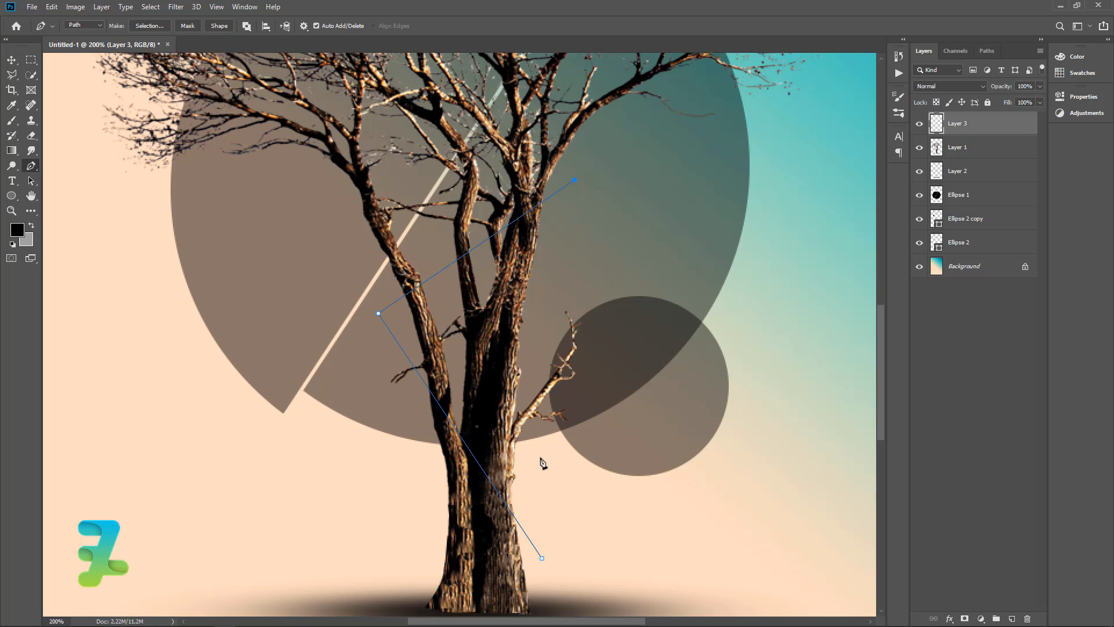
{"action": "left_click", "coordinate": [542, 559]}
Set the Brush tool to a hard round tip of 4 px with 100% hardness
{"action": "left_click", "coordinate": [11, 122]}
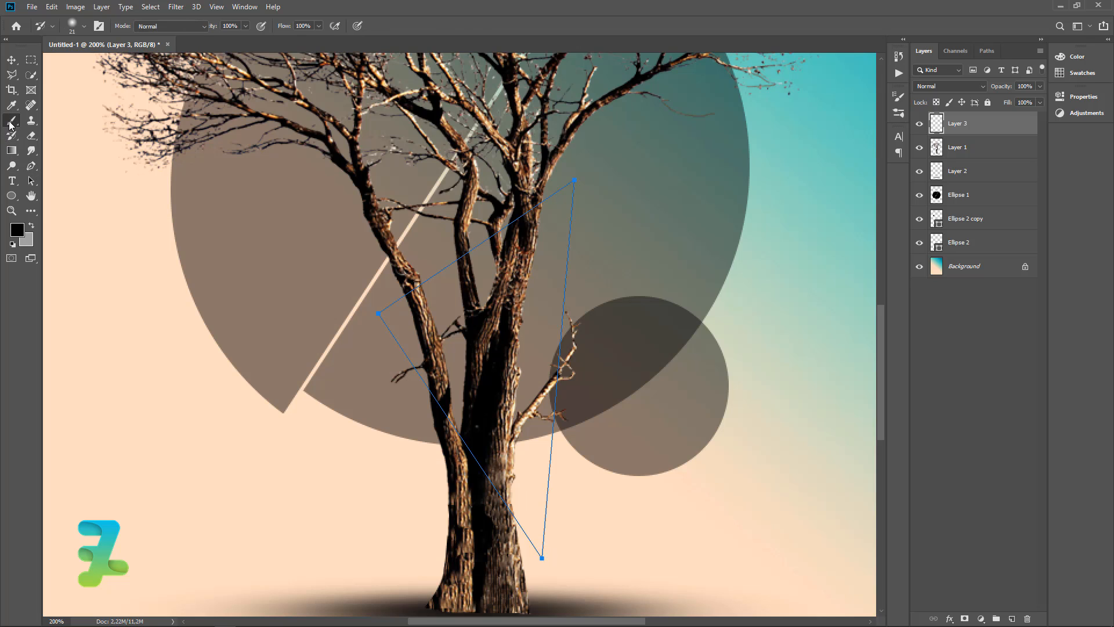
{"action": "left_click", "coordinate": [85, 26]}
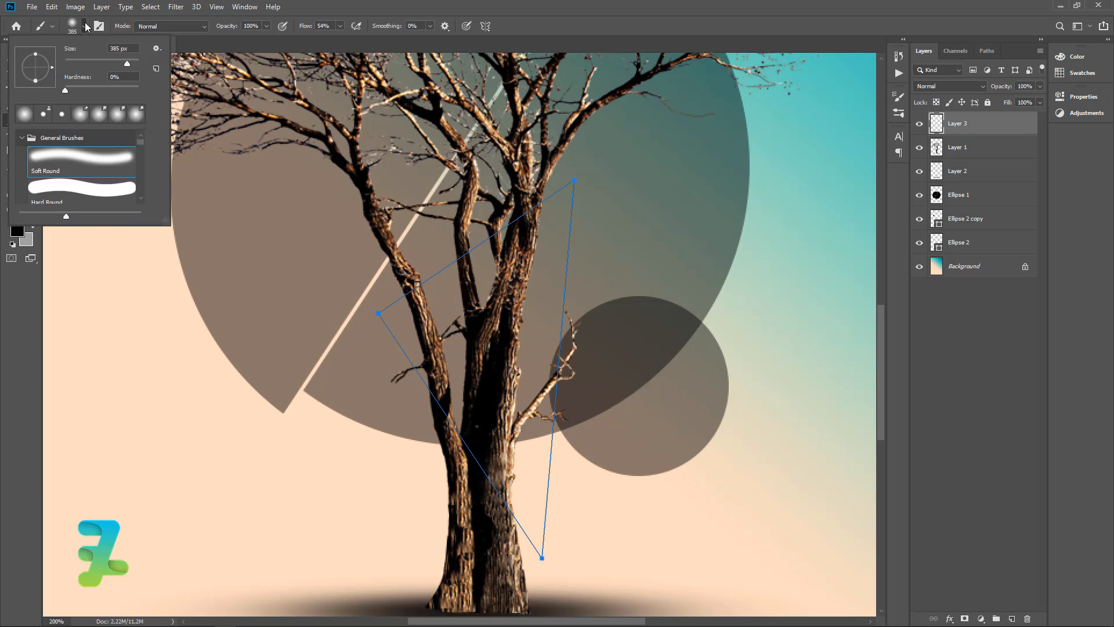
{"action": "mouse_move", "coordinate": [66, 91]}
{"action": "left_mouse_down"}
{"action": "mouse_move", "coordinate": [154, 64]}
{"action": "mouse_move", "coordinate": [61, 64]}
{"action": "left_mouse_up"}
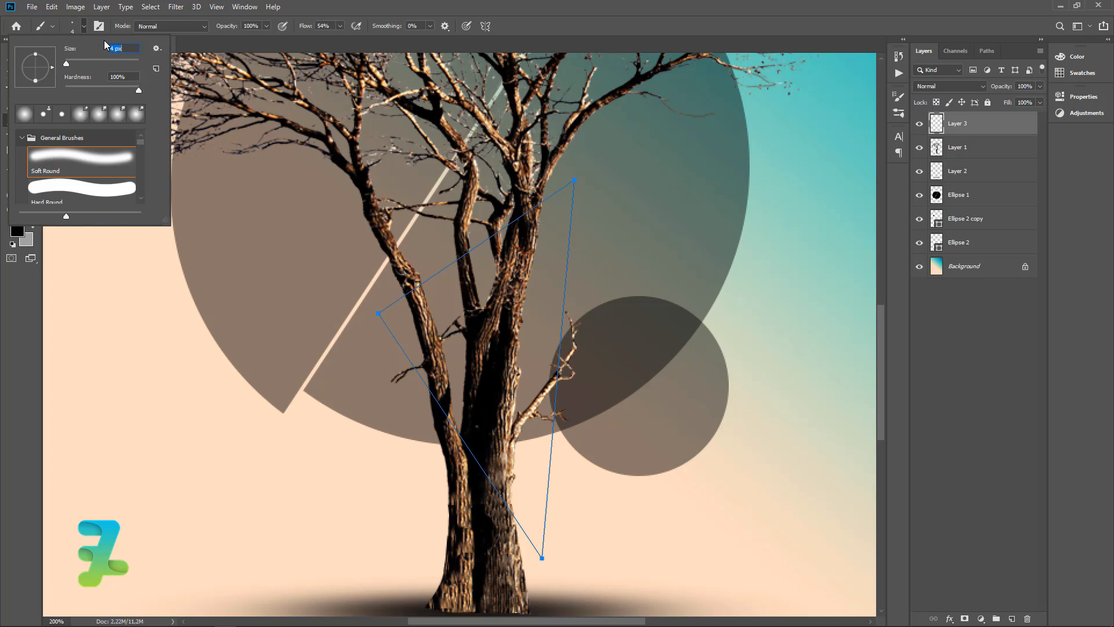
{"action": "left_click", "coordinate": [82, 26]}
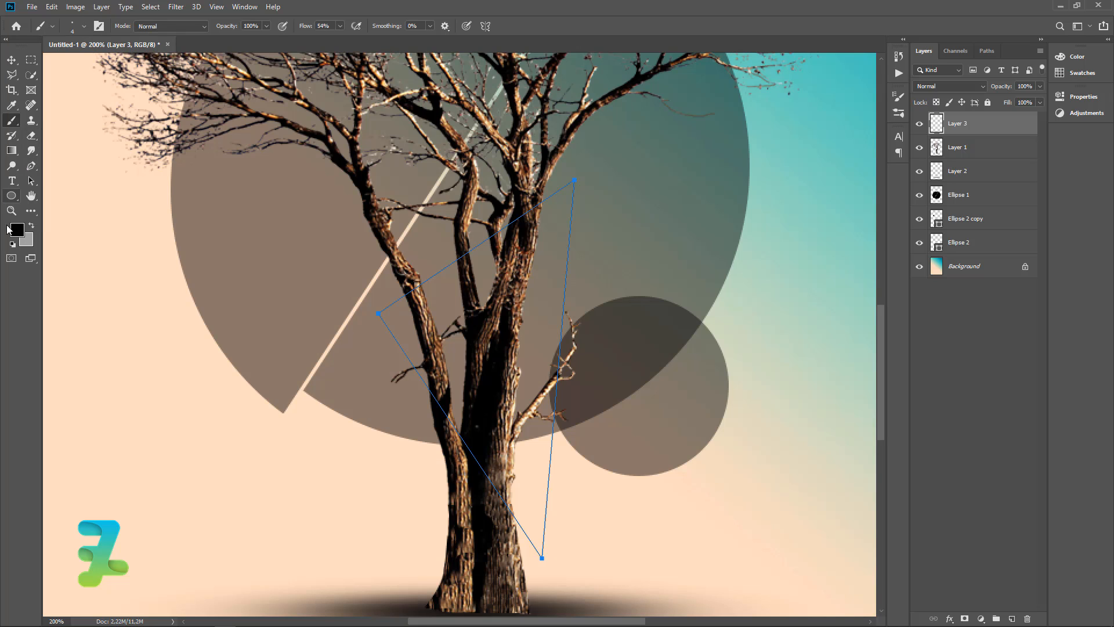
Try to stroke the triangular path with the Brush as the stroke tool, and undo the stroke
{"action": "left_click", "coordinate": [31, 166]}
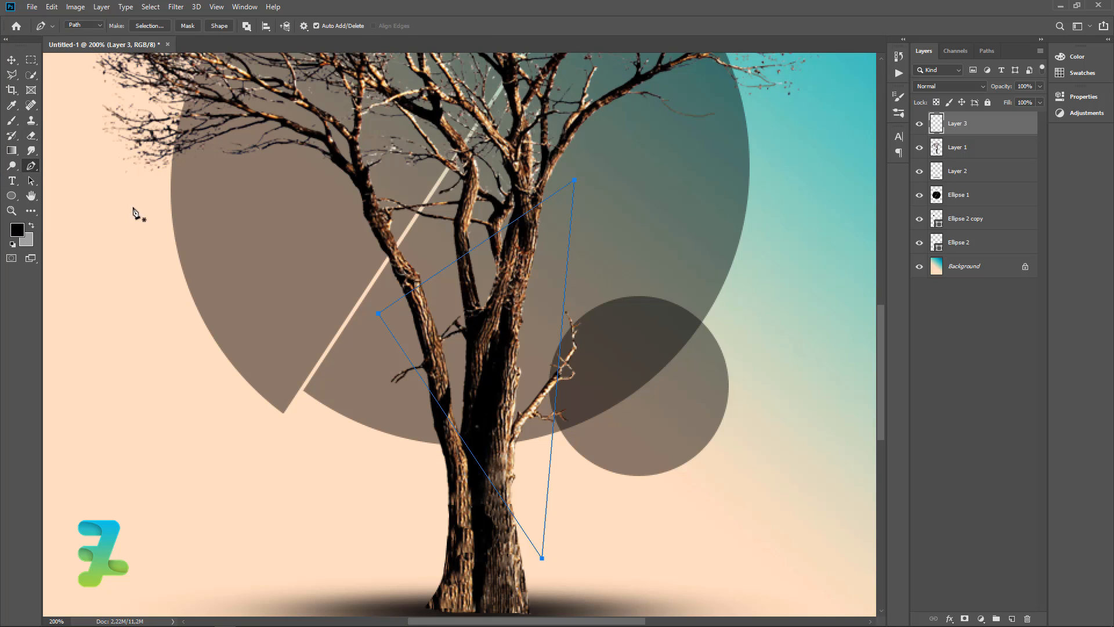
{"action": "right_click", "coordinate": [466, 327]}
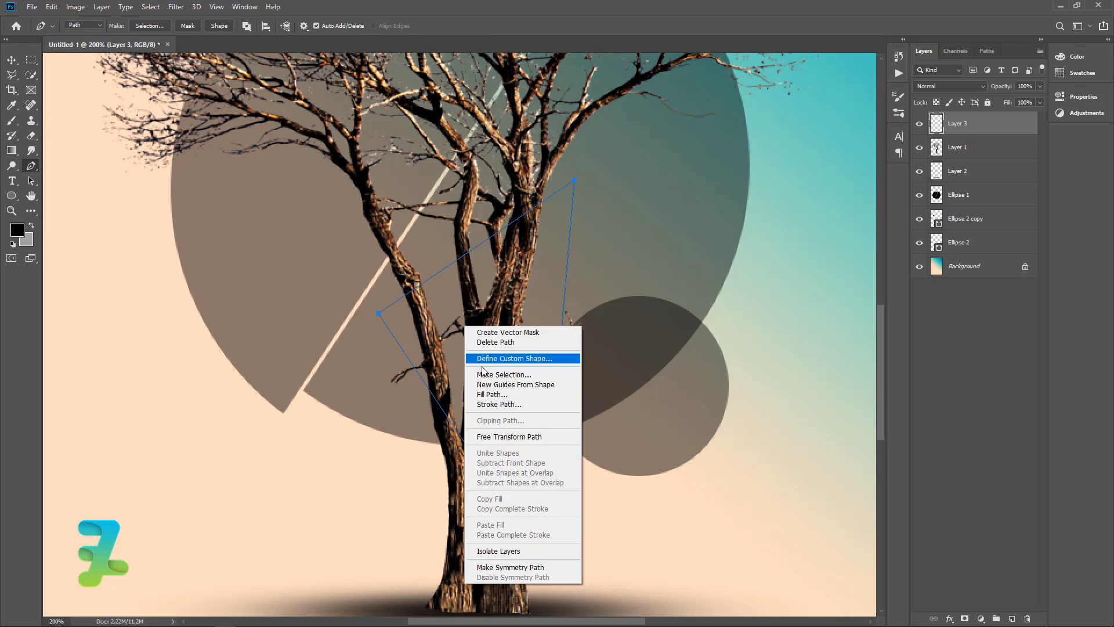
{"action": "left_click", "coordinate": [498, 404]}
{"action": "left_click", "coordinate": [587, 197]}
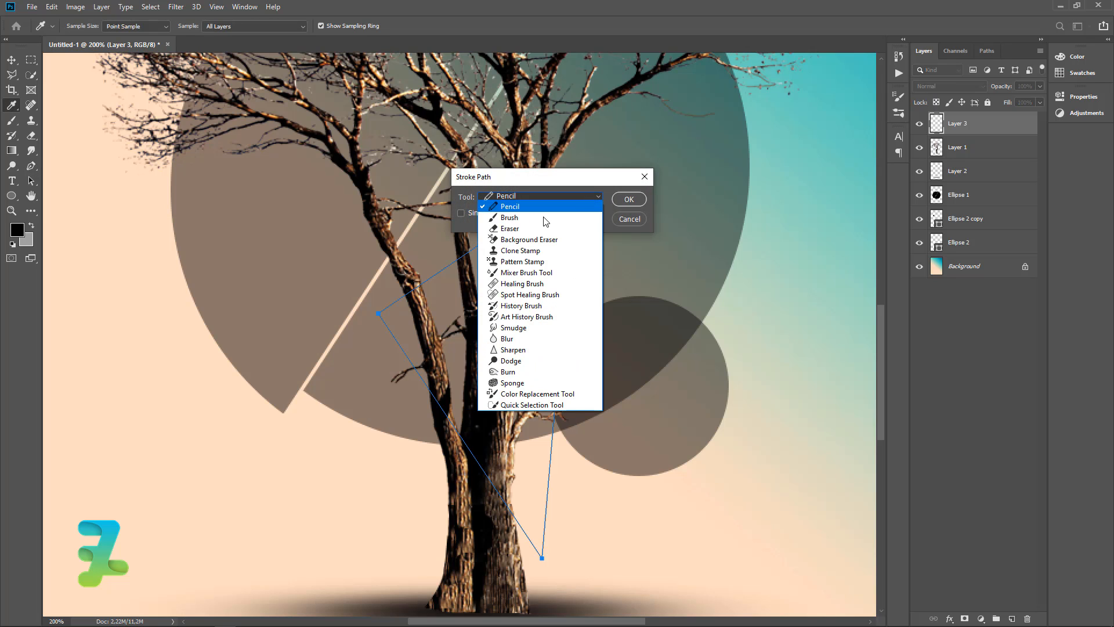
{"action": "left_click", "coordinate": [511, 216]}
{"action": "left_click", "coordinate": [629, 199]}
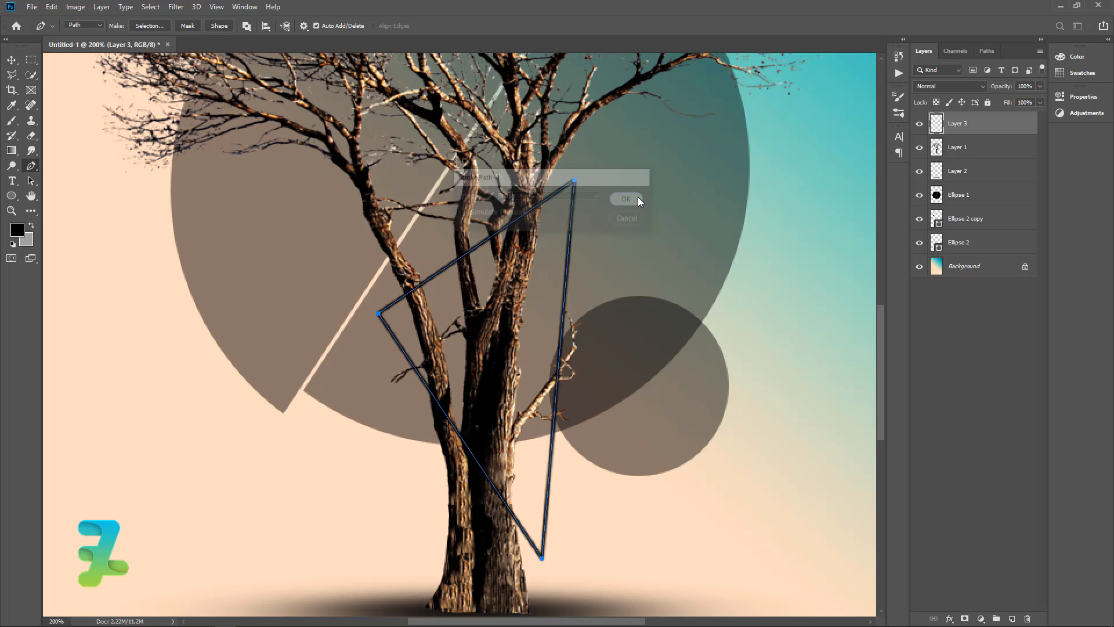
{"action": "key", "text": "ctrl+z"}
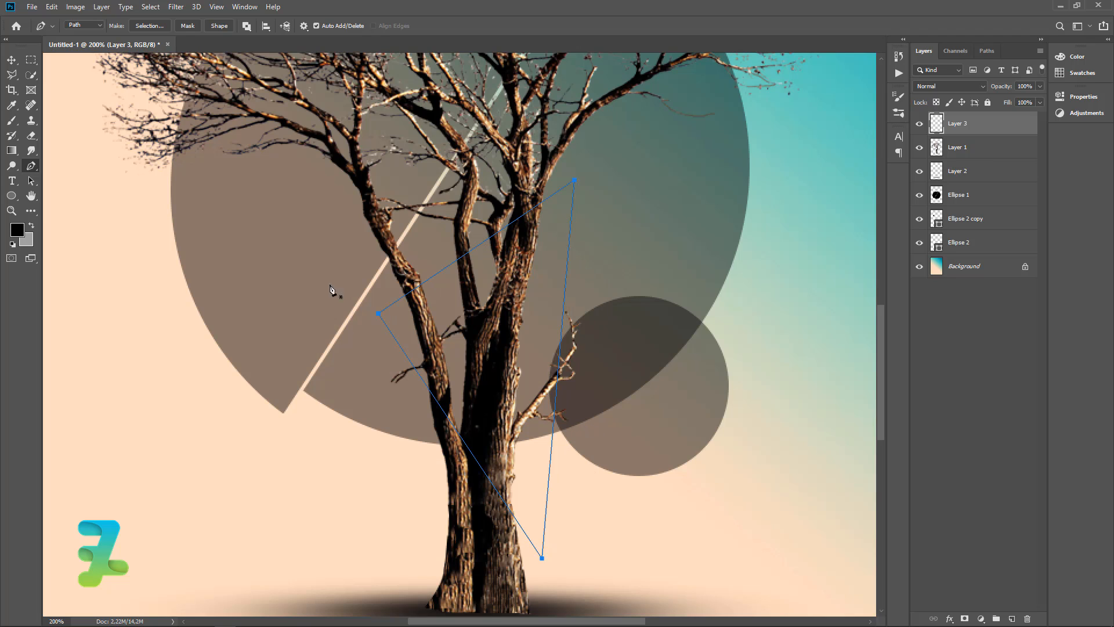
Reduce the Brush tool's size to 1 px, keeping 100% hardness
{"action": "left_click", "coordinate": [11, 120]}
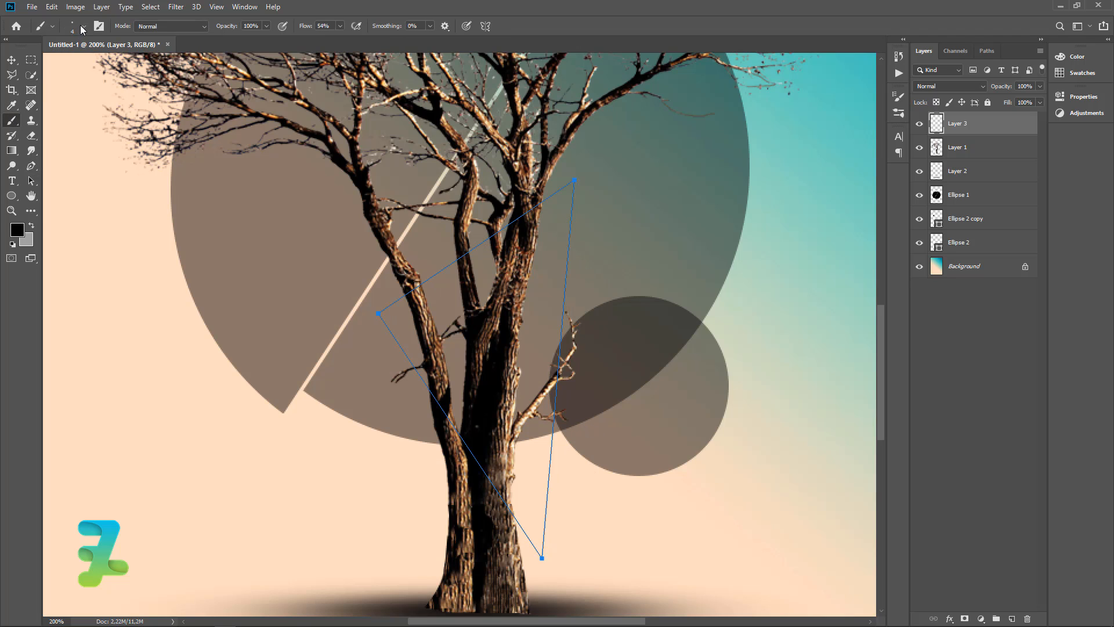
{"action": "left_click", "coordinate": [84, 26]}
{"action": "left_click_drag", "start_coordinate": [75, 59], "coordinate": [65, 64]}
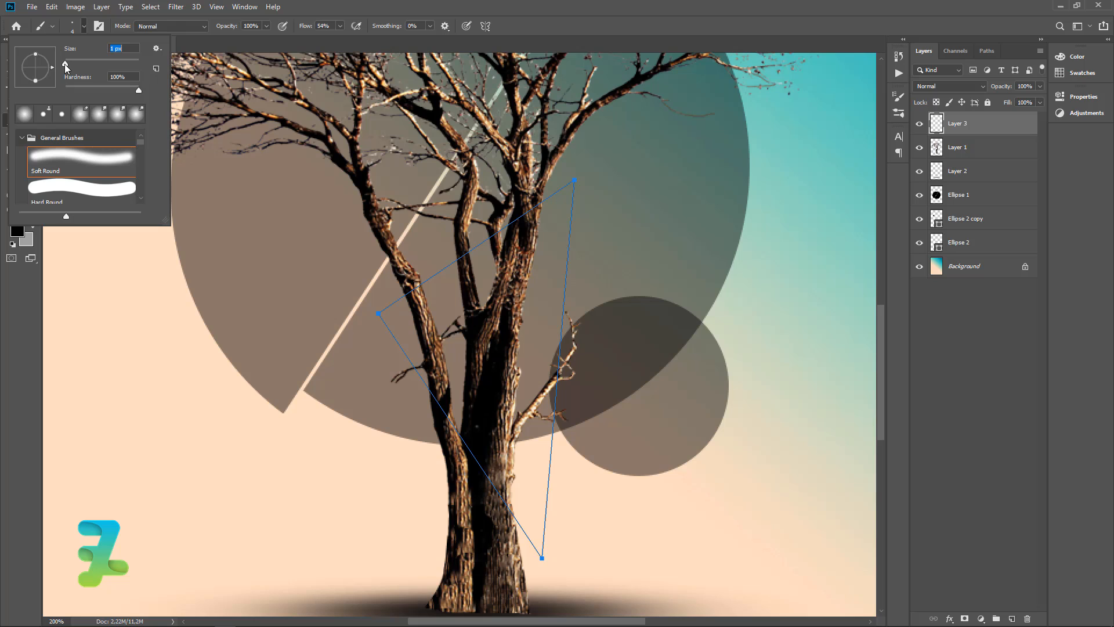
{"action": "left_click_drag", "start_coordinate": [66, 65], "coordinate": [64, 64]}
{"action": "right_click", "coordinate": [476, 257]}
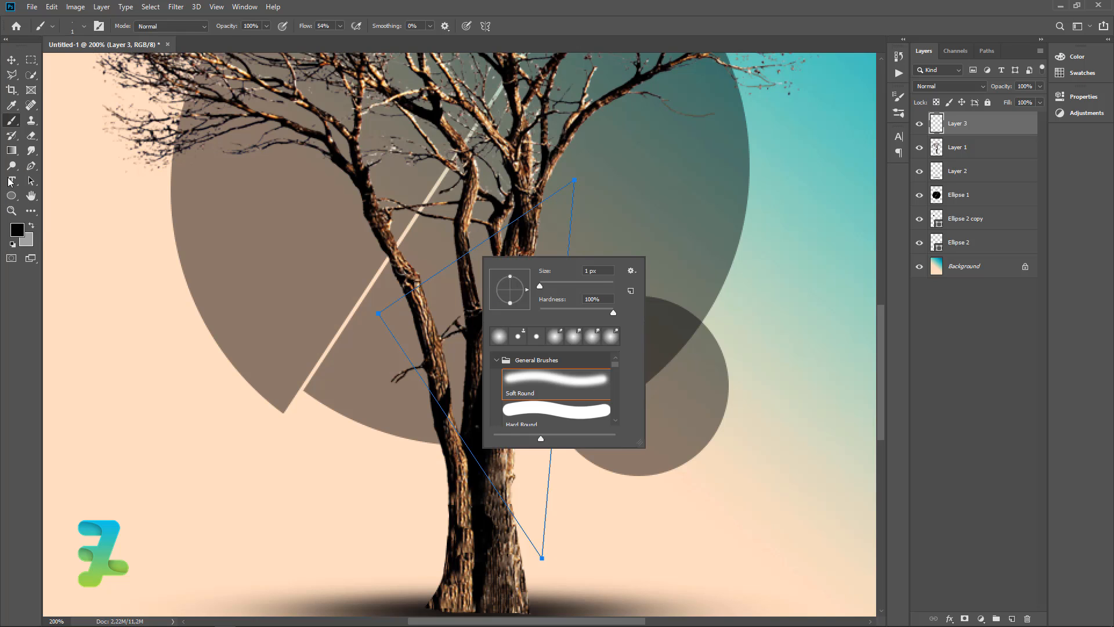
Stroke the triangular path with the Brush as the stroke tool and delete the path
{"action": "left_click", "coordinate": [31, 165]}
{"action": "right_click", "coordinate": [453, 292]}
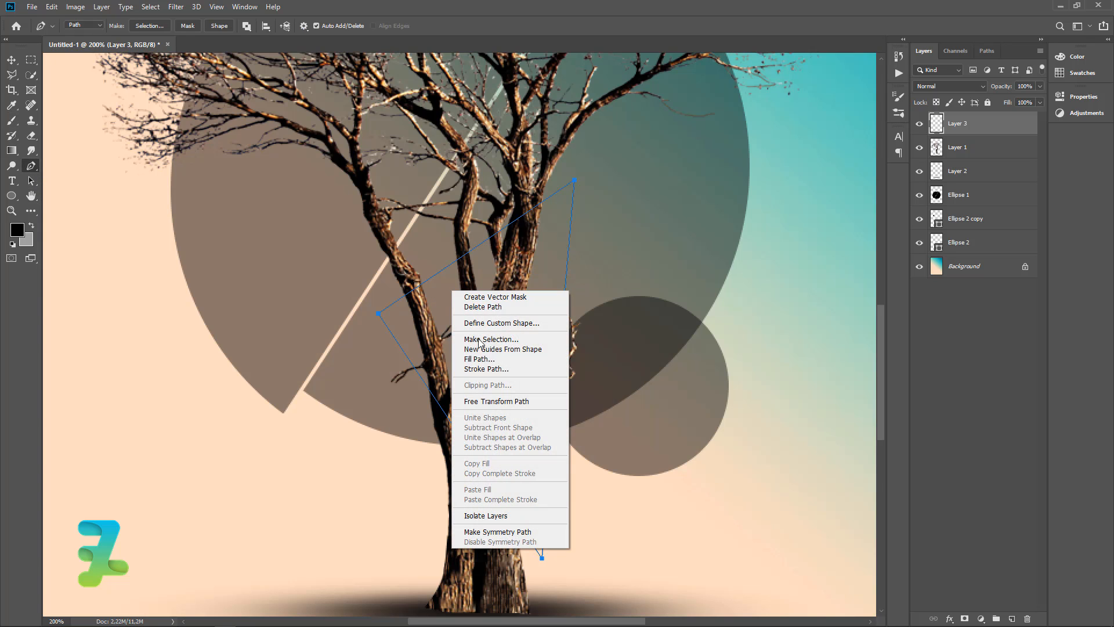
{"action": "left_click", "coordinate": [487, 369]}
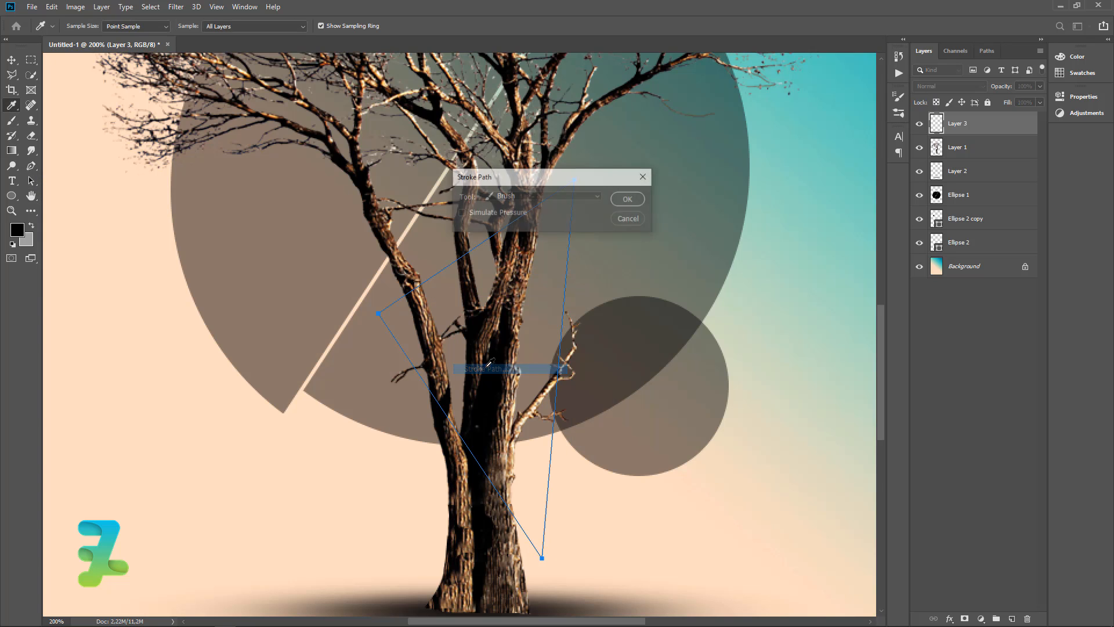
{"action": "left_click", "coordinate": [627, 199]}
{"action": "right_click", "coordinate": [501, 247]}
{"action": "left_click", "coordinate": [512, 275]}
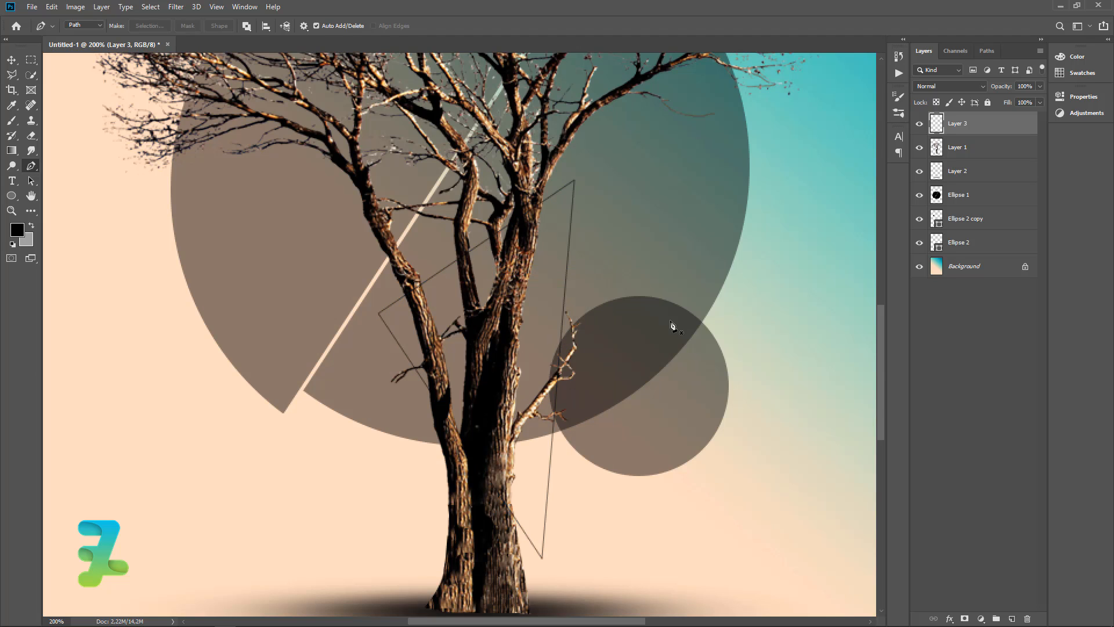
Load the tree layer's outline as a selection and make the triangle outline's layer (Layer 3) active
{"action": "double_click", "coordinate": [937, 148], "text": "ctrl"}
{"action": "left_click", "coordinate": [1074, 209]}
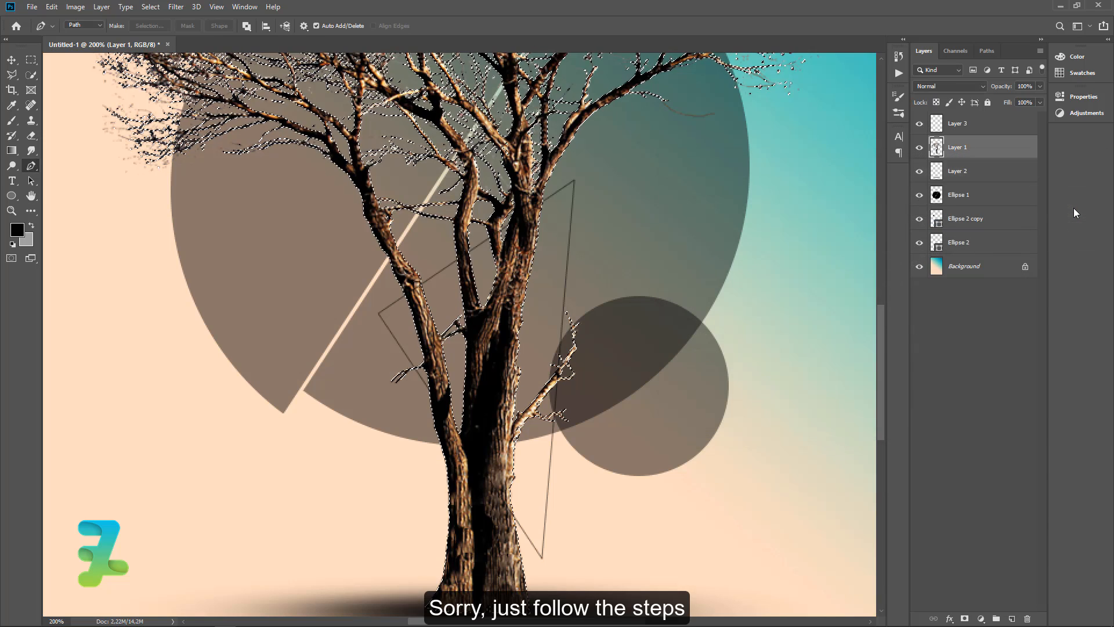
{"action": "left_click", "coordinate": [965, 123]}
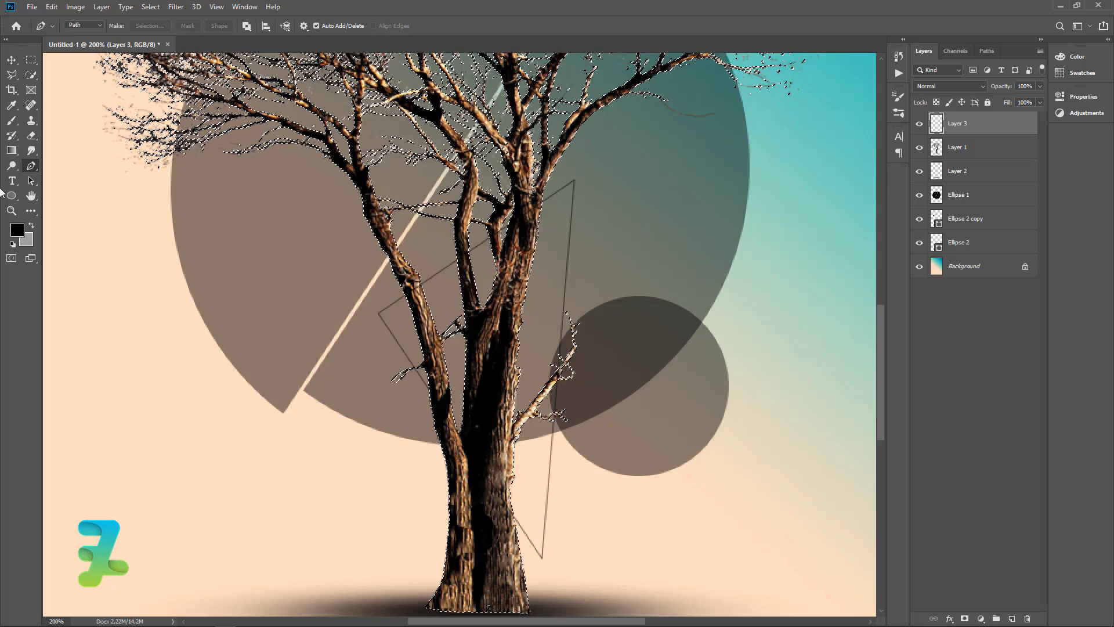
Erase the triangle outline where it overlaps the selected tree with the Eraser reduced to 100 px, and deselect
{"action": "left_click", "coordinate": [34, 131]}
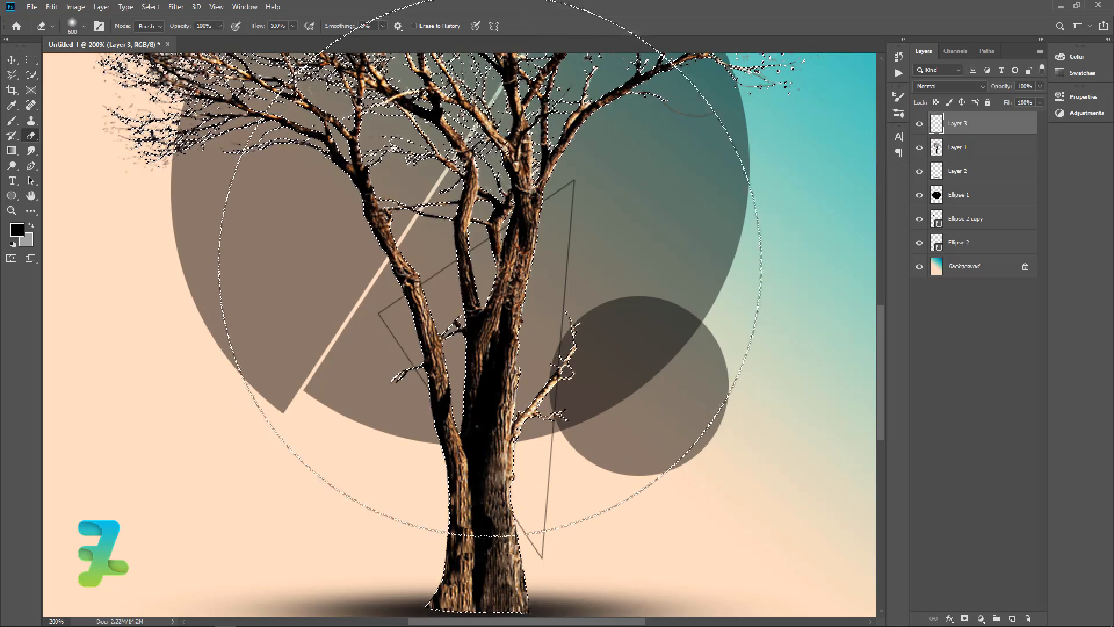
{"action": "key", "text": "bracketleft"}
{"action": "key", "text": "bracketleft"}
{"action": "key", "text": "bracketleft"}
{"action": "key", "text": "bracketleft"}
{"action": "key", "text": "bracketleft"}
{"action": "key", "text": "bracketleft"}
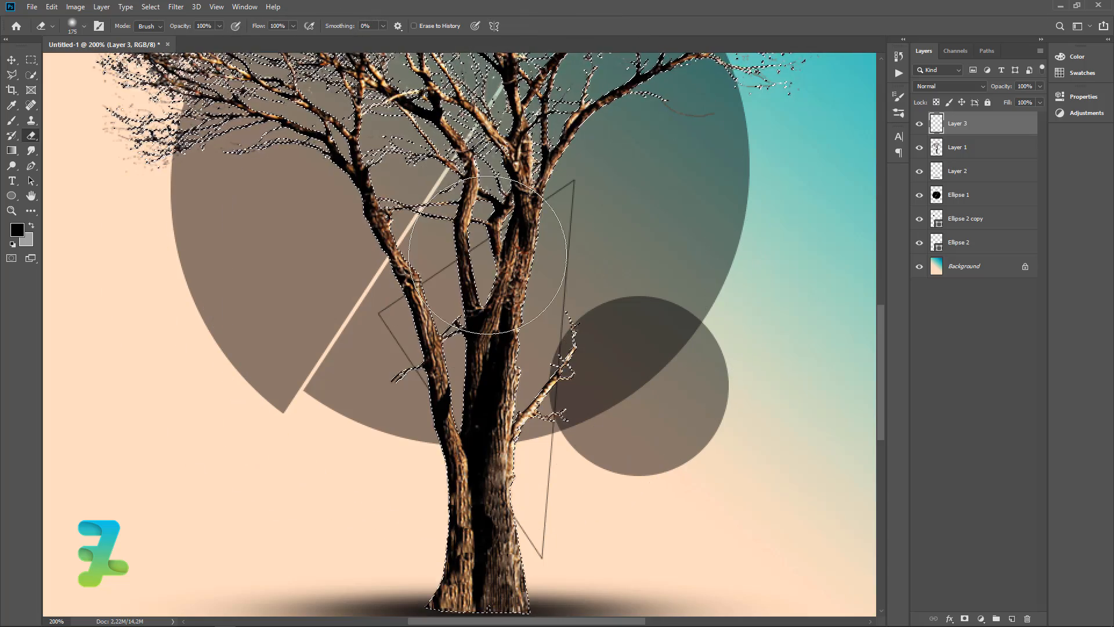
{"action": "key", "text": "bracketleft"}
{"action": "key", "text": "bracketleft"}
{"action": "key", "text": "bracketleft"}
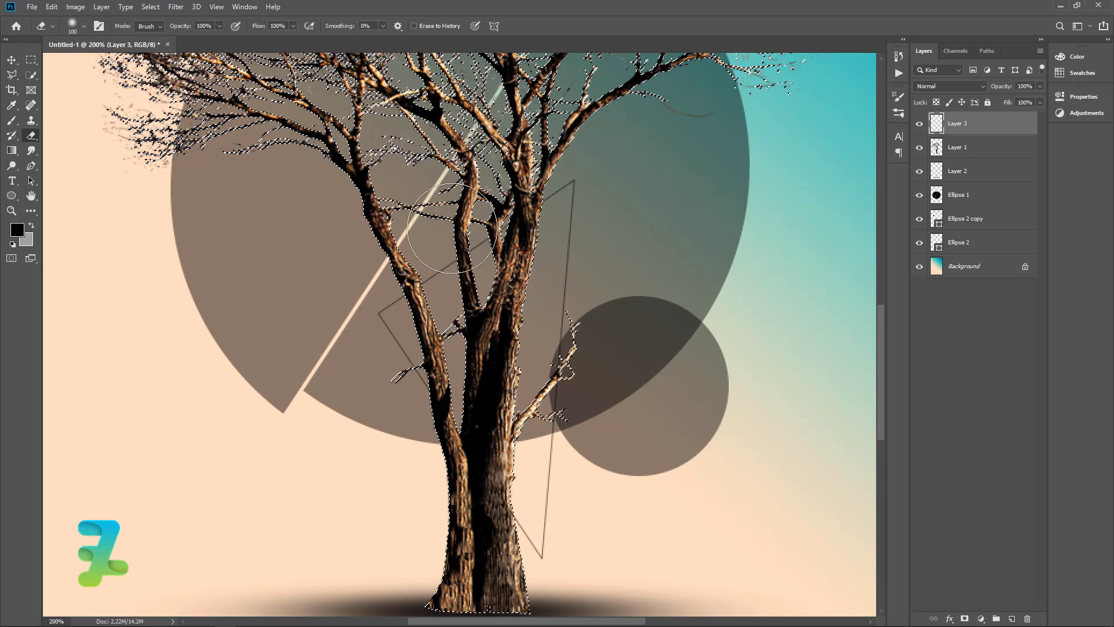
{"action": "key", "text": "ctrl+d"}
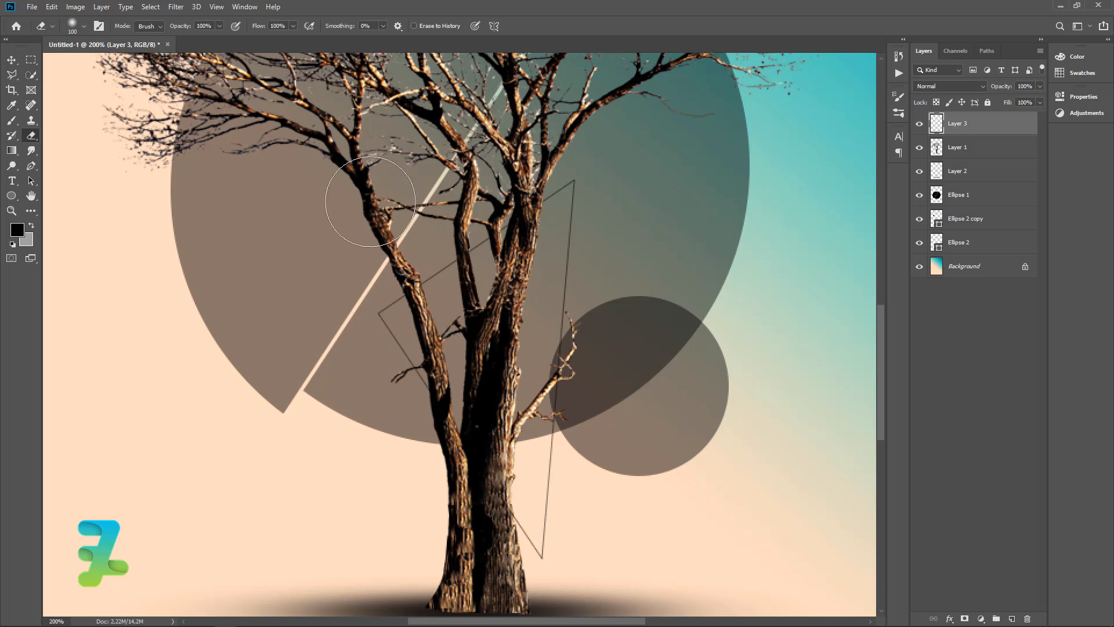
Set the foreground colour to the peach #ffddbf sampled from the background
{"action": "left_click", "coordinate": [17, 231]}
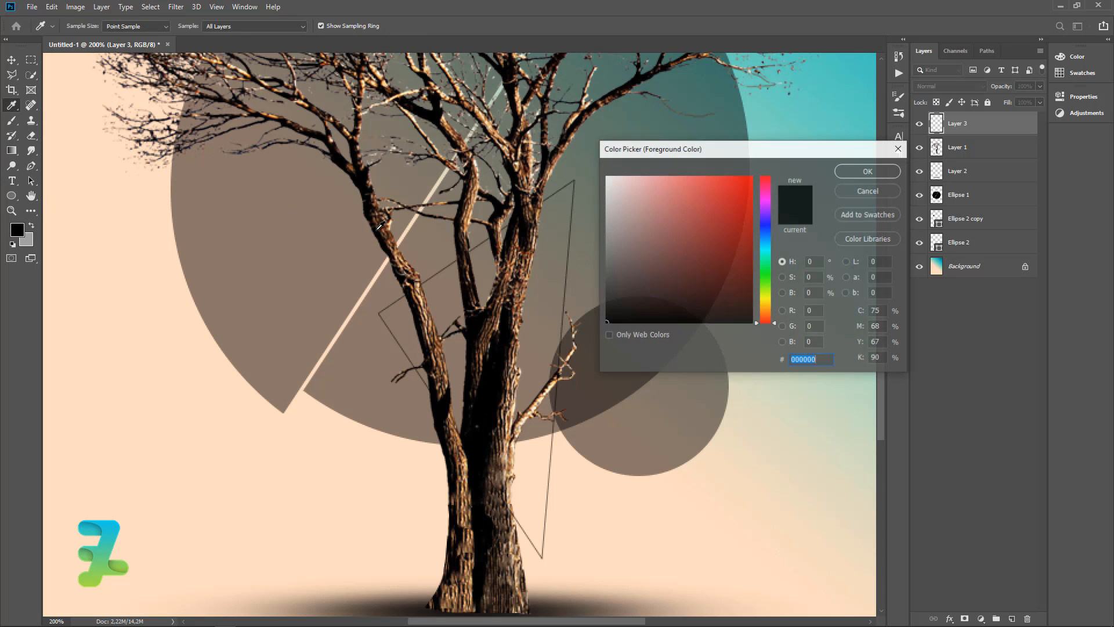
{"action": "left_click", "coordinate": [289, 457]}
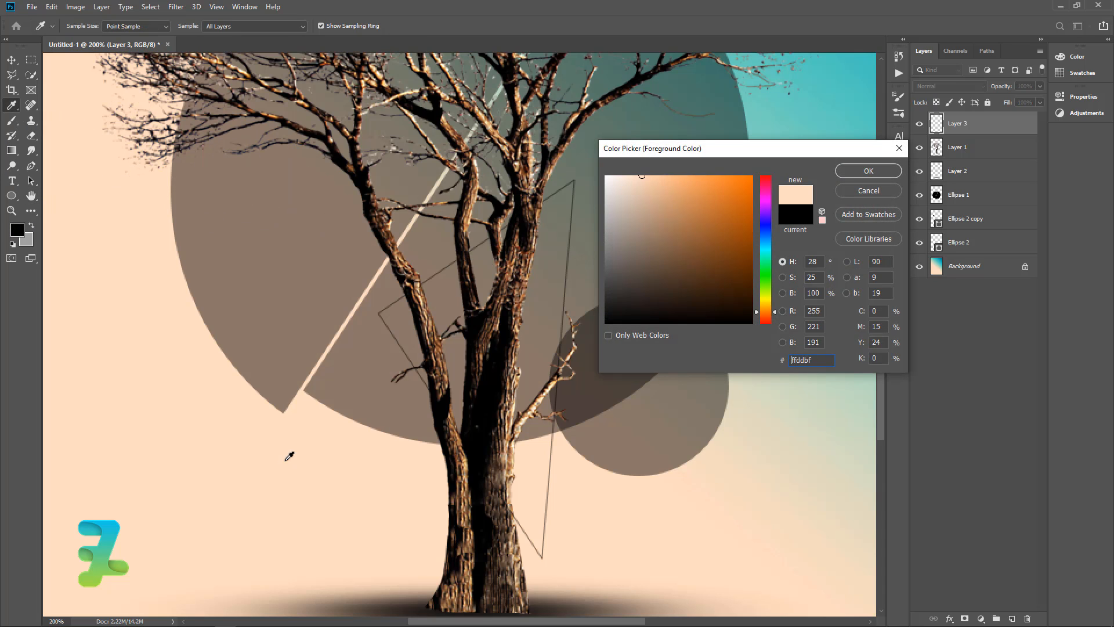
{"action": "left_click", "coordinate": [869, 170]}
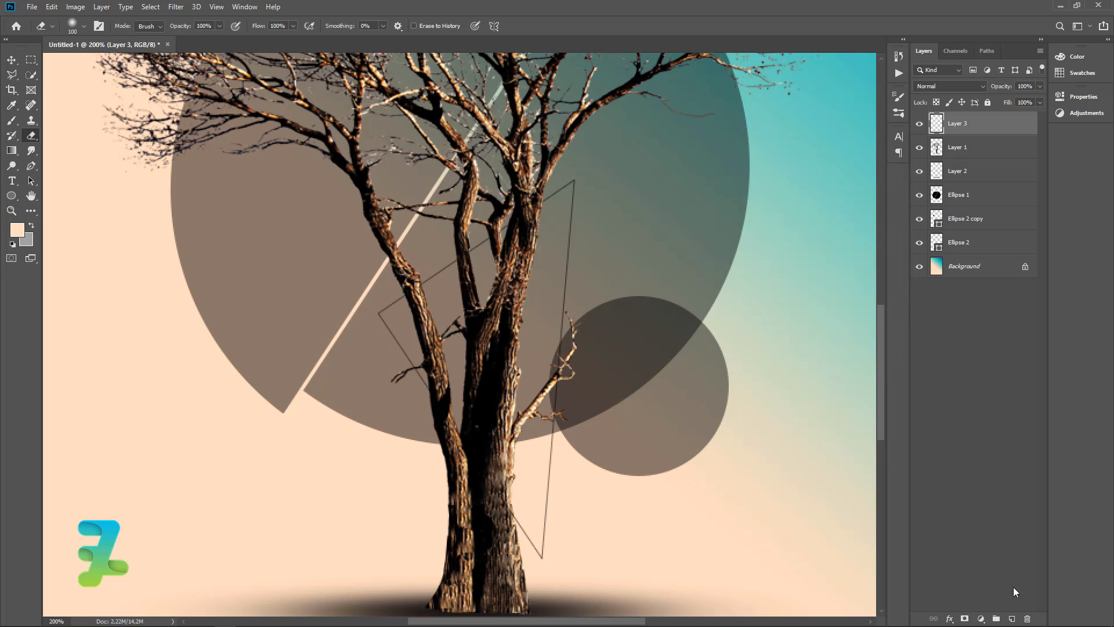
Add a new layer above the triangle outline and paint peach dots on its two upper corners with a 5 px brush
{"action": "left_click", "coordinate": [1012, 619]}
{"action": "left_click", "coordinate": [12, 120]}
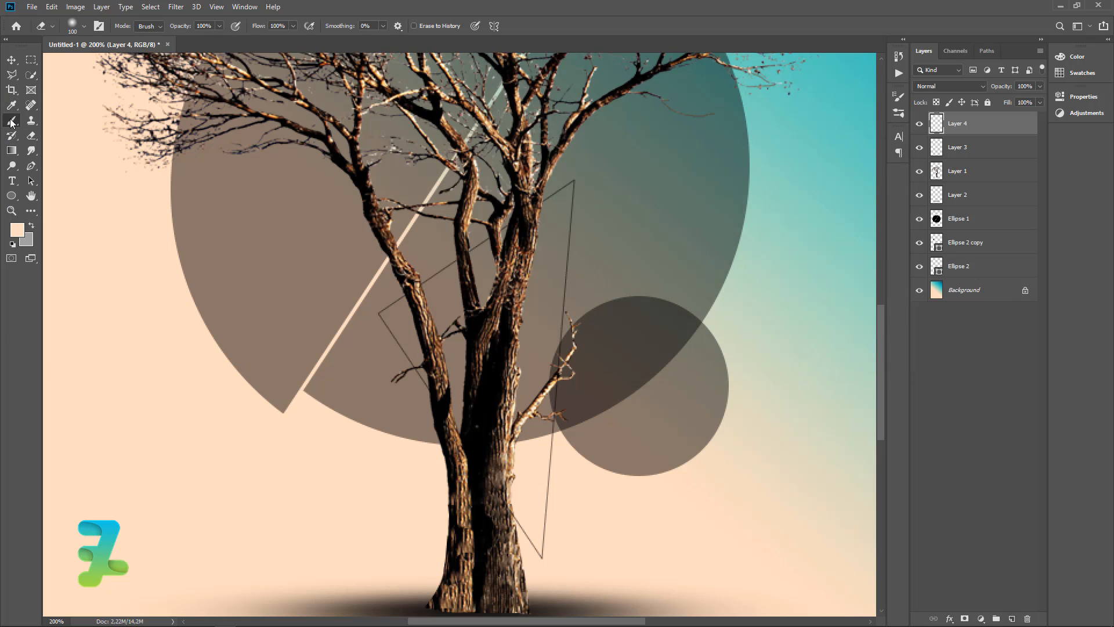
{"action": "left_click", "coordinate": [76, 30]}
{"action": "mouse_move", "coordinate": [137, 90]}
{"action": "left_mouse_down"}
{"action": "mouse_move", "coordinate": [15, 93]}
{"action": "mouse_move", "coordinate": [208, 89]}
{"action": "left_mouse_up"}
{"action": "left_click", "coordinate": [81, 27]}
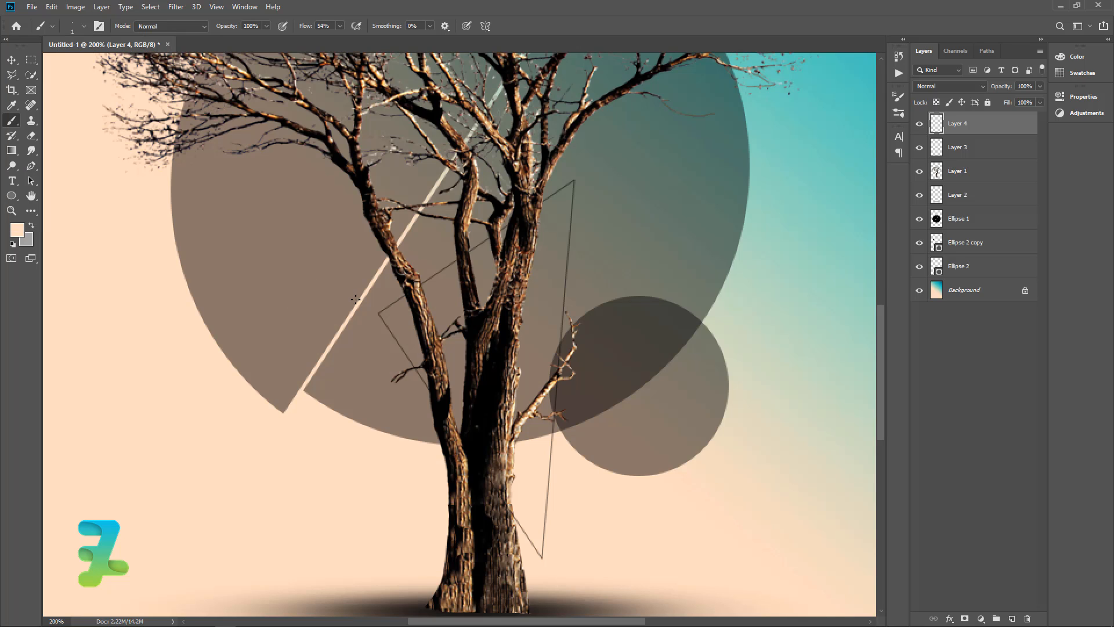
{"action": "key", "text": "bracketright"}
Set the foreground colour to teal sampled from the background gradient and dot the triangle's lowest corner with it
{"action": "left_click", "coordinate": [17, 230]}
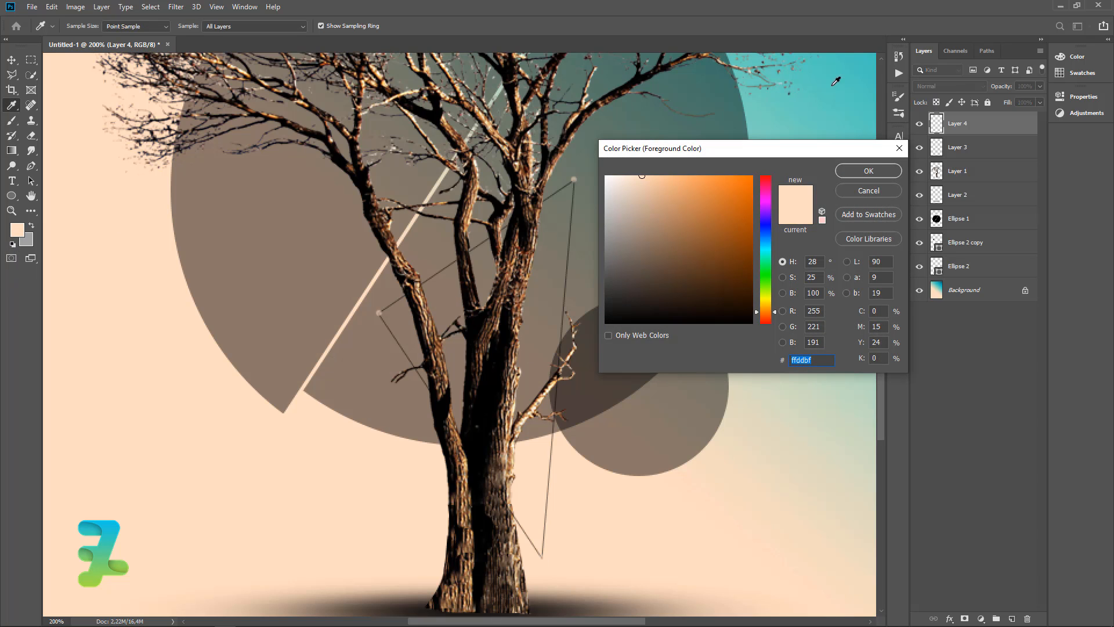
{"action": "left_click", "coordinate": [847, 67]}
{"action": "left_click", "coordinate": [873, 167]}
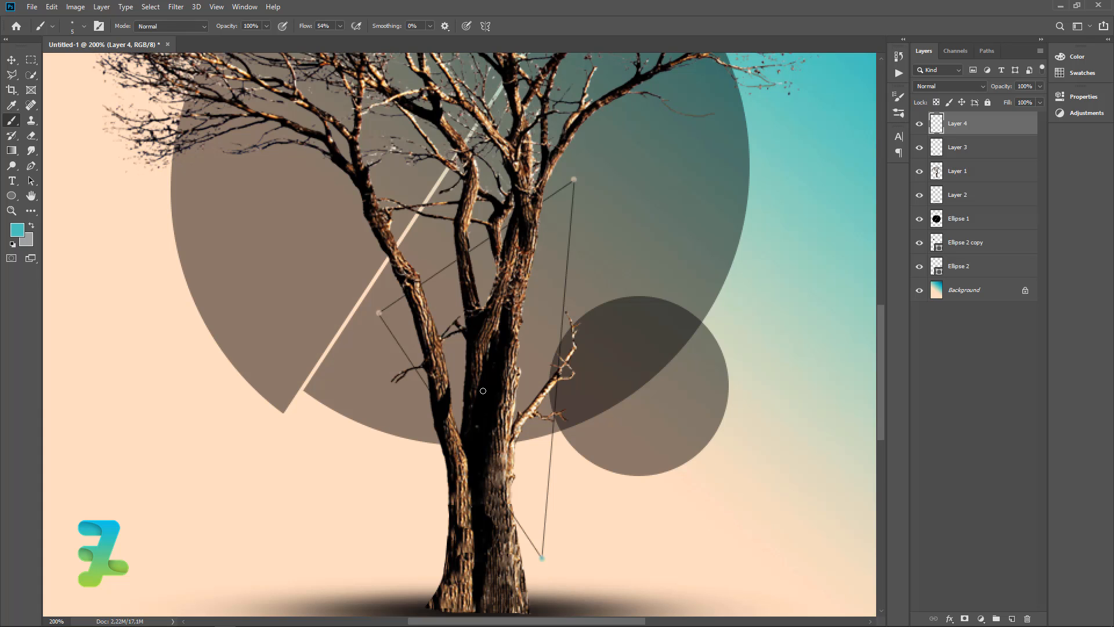
Review the whole poster composition with the triangle outline and its corner dots
{"action": "key", "text": "ctrl+minus"}
{"action": "key", "text": "ctrl+minus"}
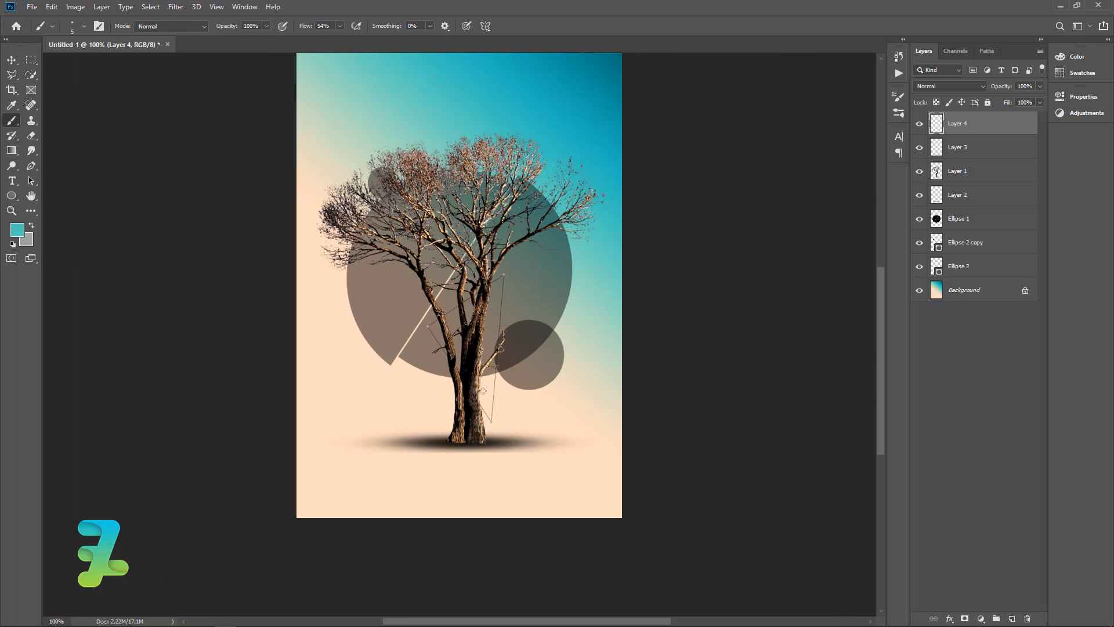
{"action": "key", "text": "ctrl+plus"}
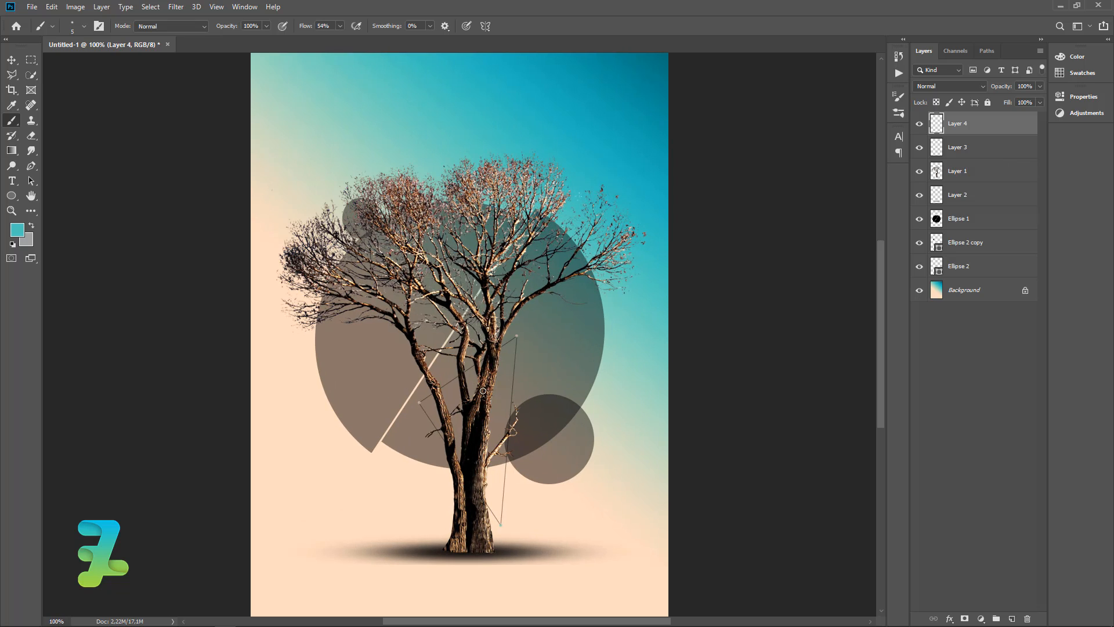
{"action": "key", "text": "ctrl+minus"}
{"action": "key", "text": "ctrl+minus"}
{"action": "key", "text": "ctrl+plus"}
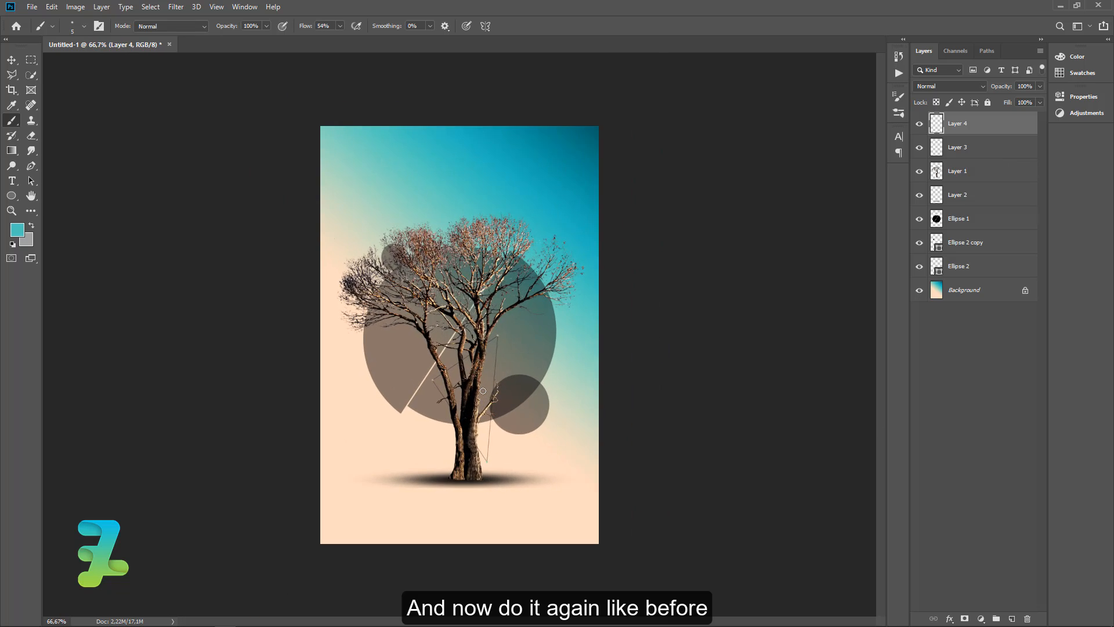
{"action": "key", "text": "ctrl+plus"}
{"action": "key", "text": "ctrl+plus"}
{"action": "key", "text": "ctrl+minus"}
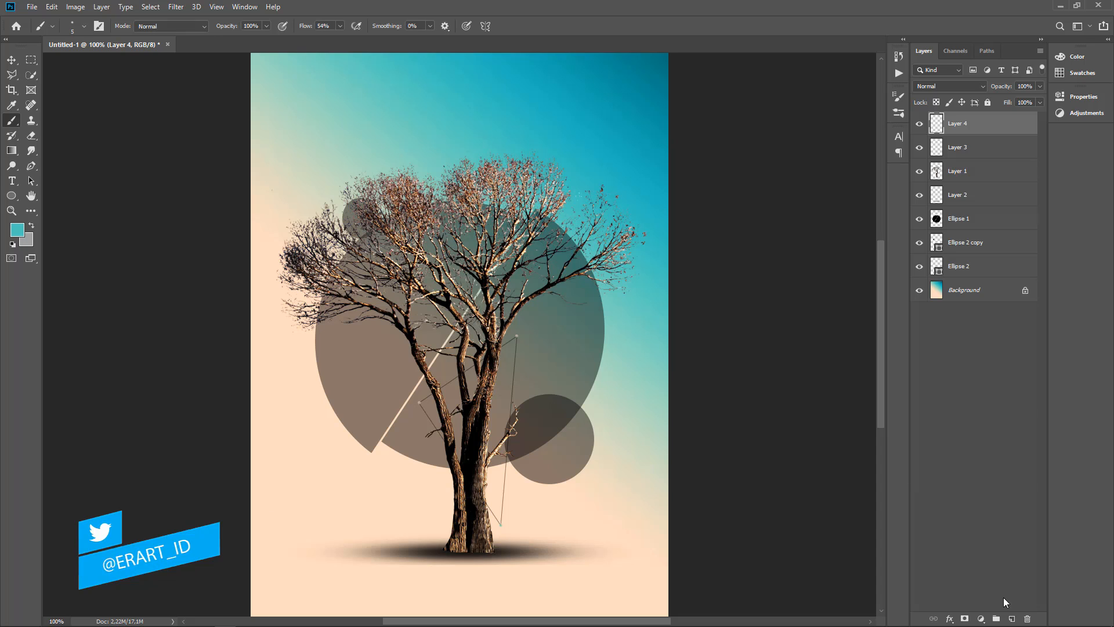
Add a new layer on top and draw a closed triangular path across the tree's right-hand branches with the Pen tool
{"action": "left_click", "coordinate": [1012, 618]}
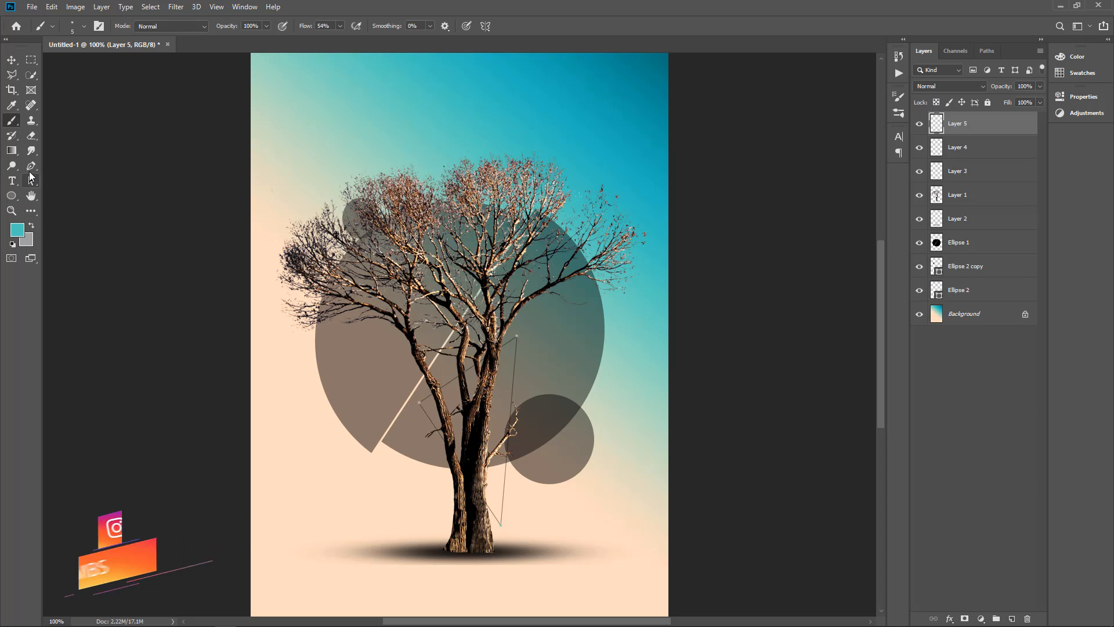
{"action": "left_click", "coordinate": [31, 168]}
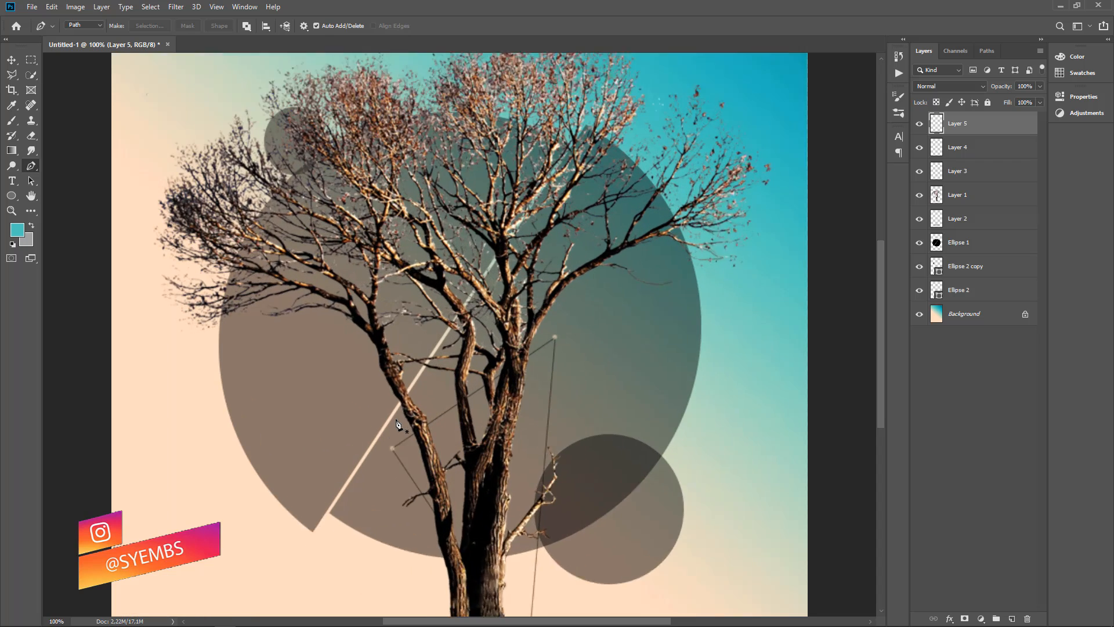
{"action": "key", "text": "ctrl+plus"}
{"action": "scroll", "coordinate": [407, 422], "scroll_direction": "down", "scroll_amount": 3}
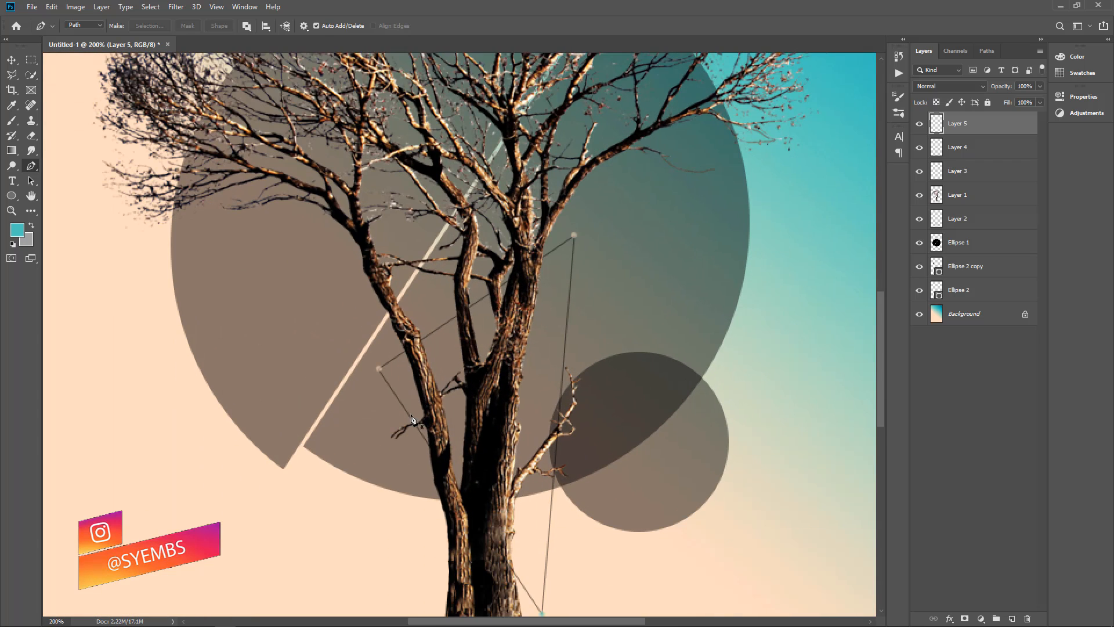
{"action": "scroll", "coordinate": [413, 419], "scroll_direction": "down", "scroll_amount": 2}
{"action": "scroll", "coordinate": [414, 384], "scroll_direction": "up", "scroll_amount": 1}
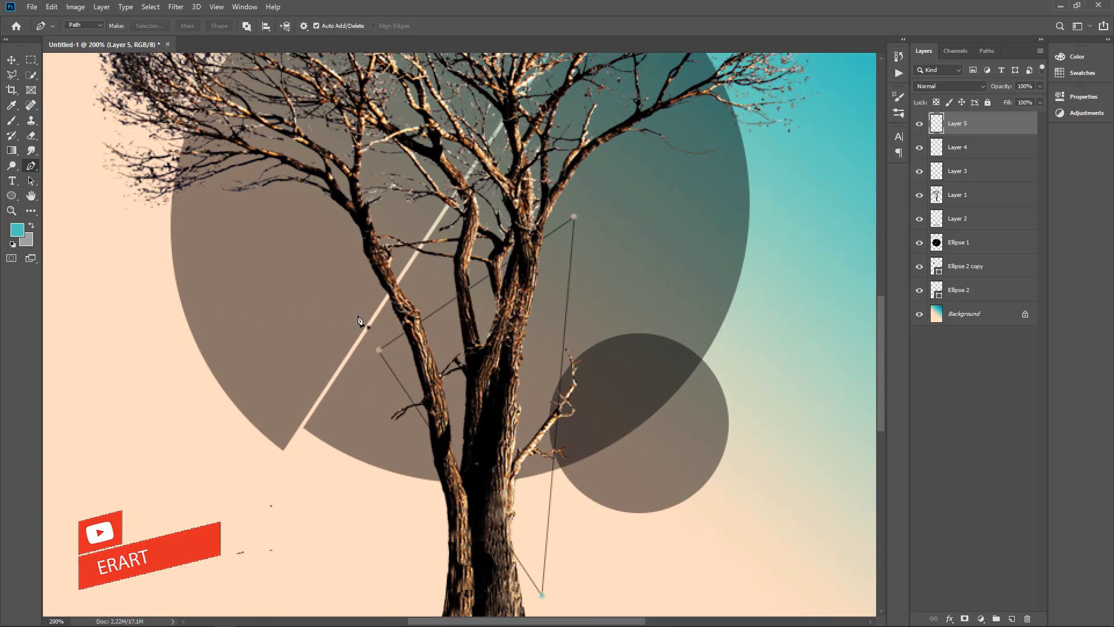
{"action": "scroll", "coordinate": [360, 327], "scroll_direction": "down", "scroll_amount": 1}
{"action": "scroll", "coordinate": [526, 370], "scroll_direction": "down", "scroll_amount": 1}
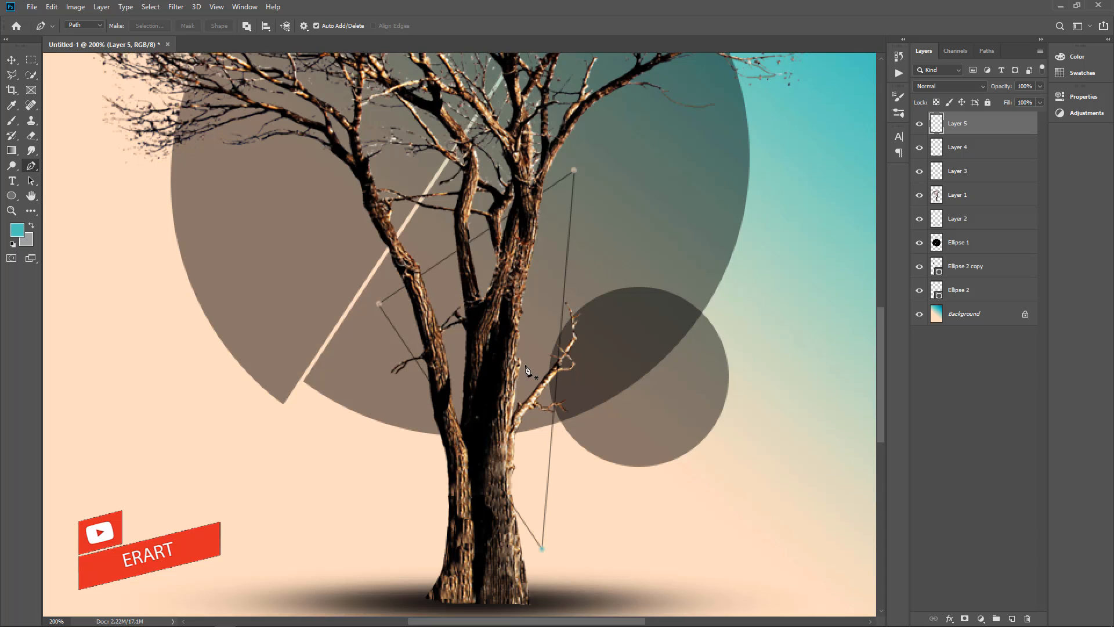
{"action": "scroll", "coordinate": [526, 369], "scroll_direction": "down", "scroll_amount": 1}
{"action": "scroll", "coordinate": [738, 451], "scroll_direction": "down", "scroll_amount": 1}
{"action": "scroll", "coordinate": [739, 450], "scroll_direction": "up", "scroll_amount": 1}
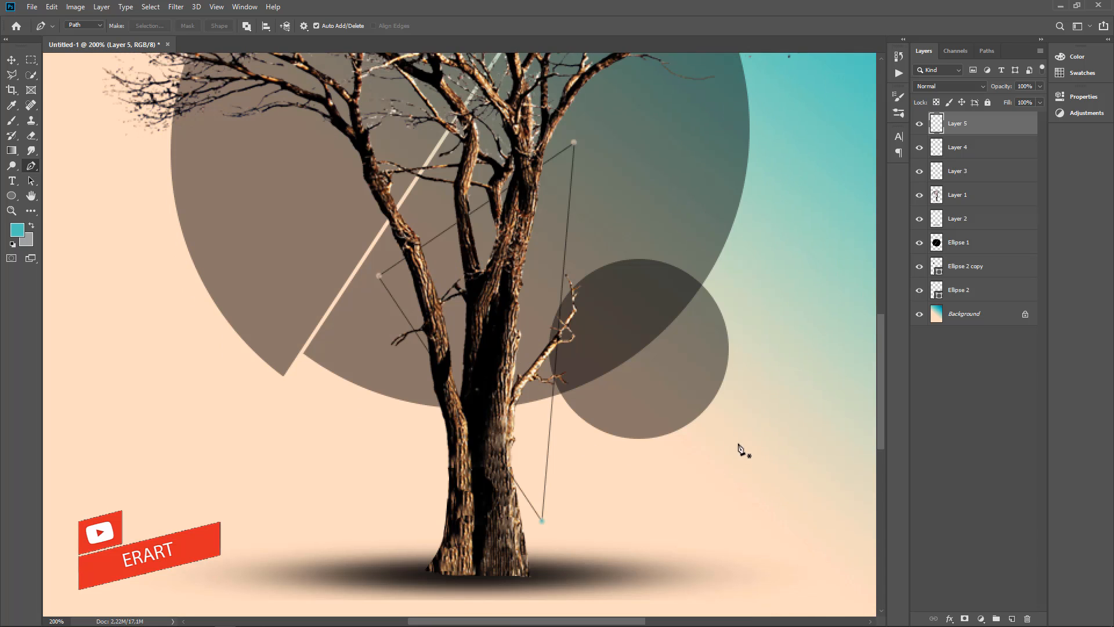
{"action": "scroll", "coordinate": [721, 435], "scroll_direction": "up", "scroll_amount": 3}
{"action": "scroll", "coordinate": [720, 433], "scroll_direction": "up", "scroll_amount": 1}
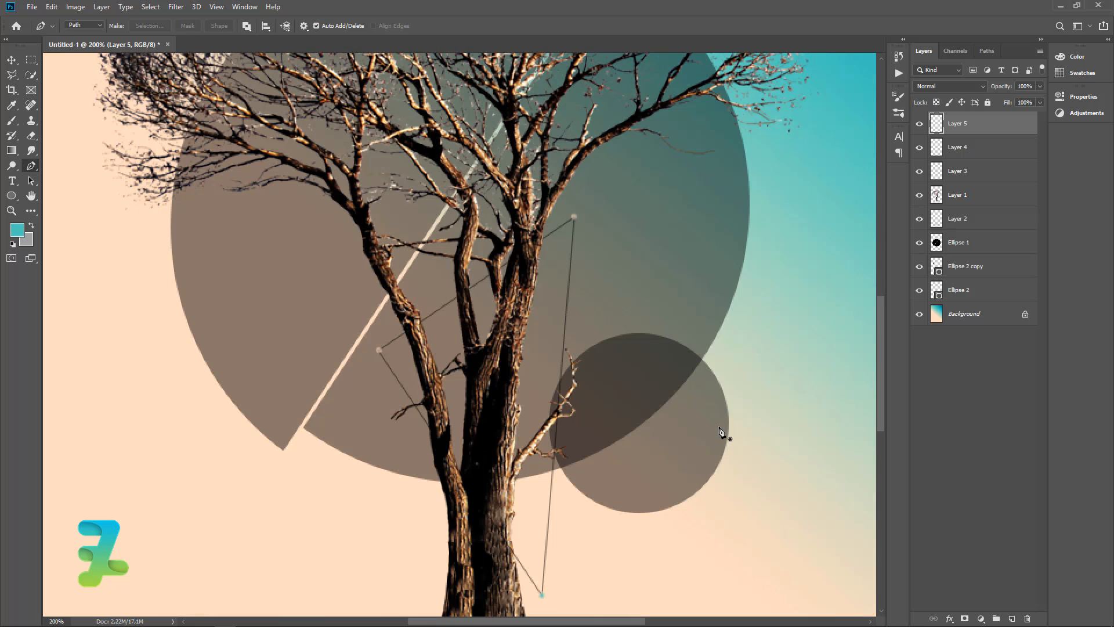
{"action": "scroll", "coordinate": [632, 296], "scroll_direction": "up", "scroll_amount": 6}
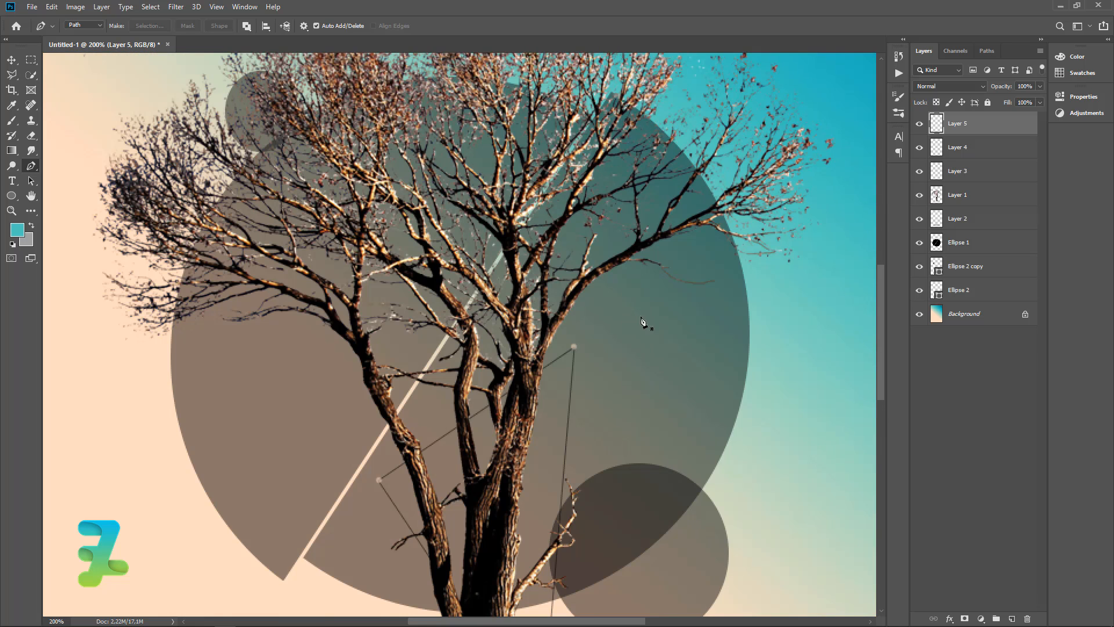
{"action": "left_click", "coordinate": [615, 292]}
{"action": "left_click", "coordinate": [664, 193]}
{"action": "left_click", "coordinate": [785, 273]}
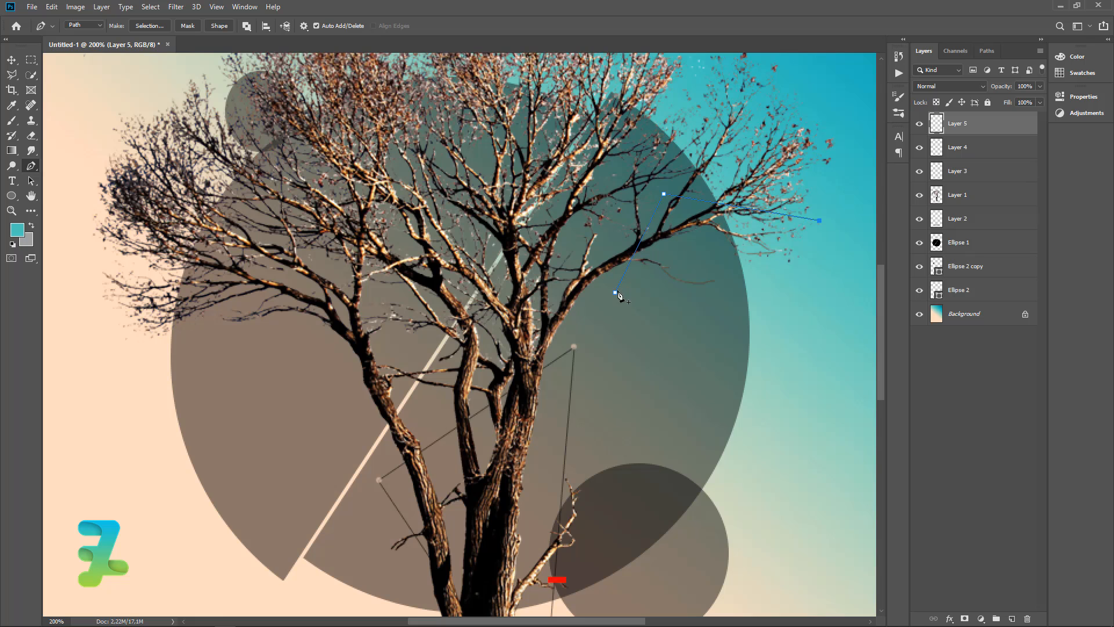
{"action": "left_click", "coordinate": [615, 294]}
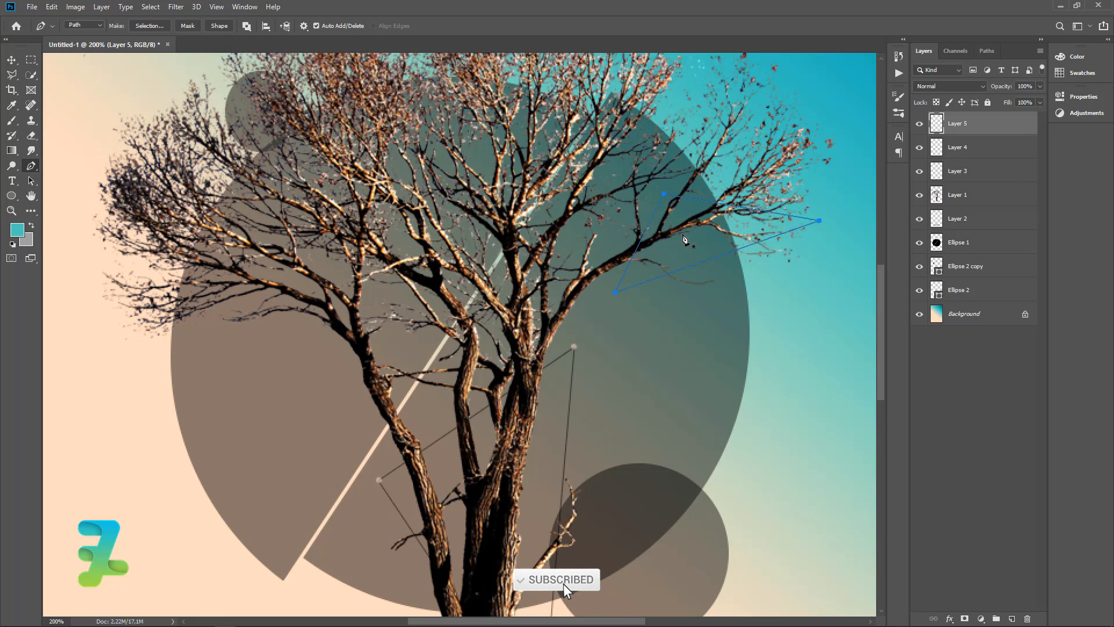
Set the foreground colour to black #000000, sampled from the image, for stroking the new triangular path
{"action": "right_click", "coordinate": [683, 235]}
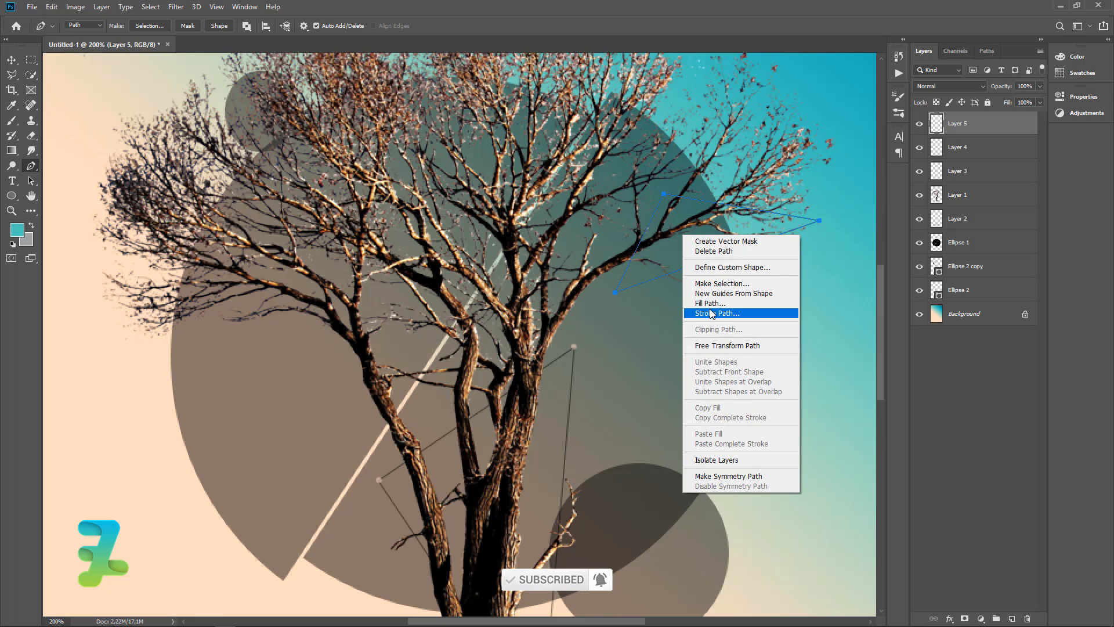
{"action": "left_click", "coordinate": [18, 235]}
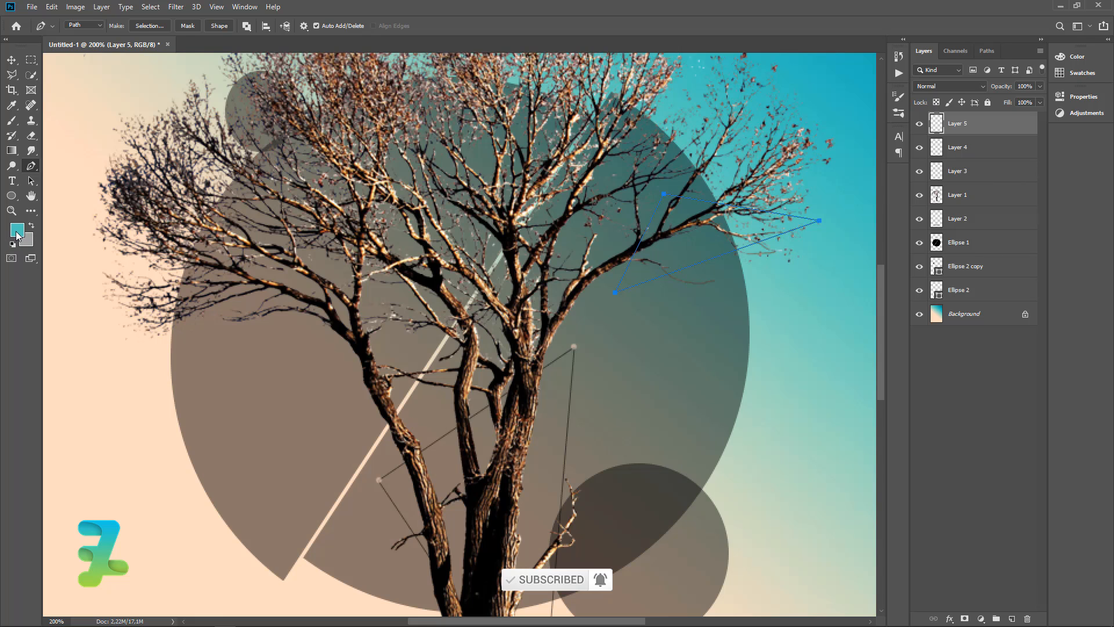
{"action": "left_click", "coordinate": [16, 232]}
{"action": "left_click_drag", "start_coordinate": [642, 259], "coordinate": [571, 380]}
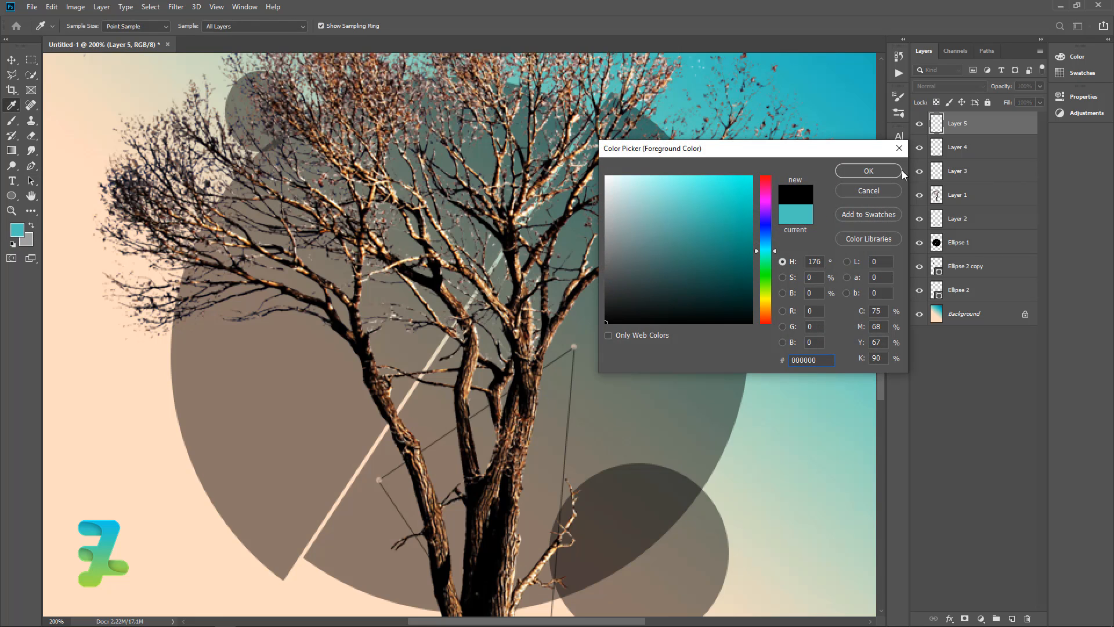
{"action": "left_click", "coordinate": [884, 169]}
{"action": "scroll", "coordinate": [764, 186], "scroll_direction": "up", "scroll_amount": 10}
{"action": "scroll", "coordinate": [755, 265], "scroll_direction": "down", "scroll_amount": 3}
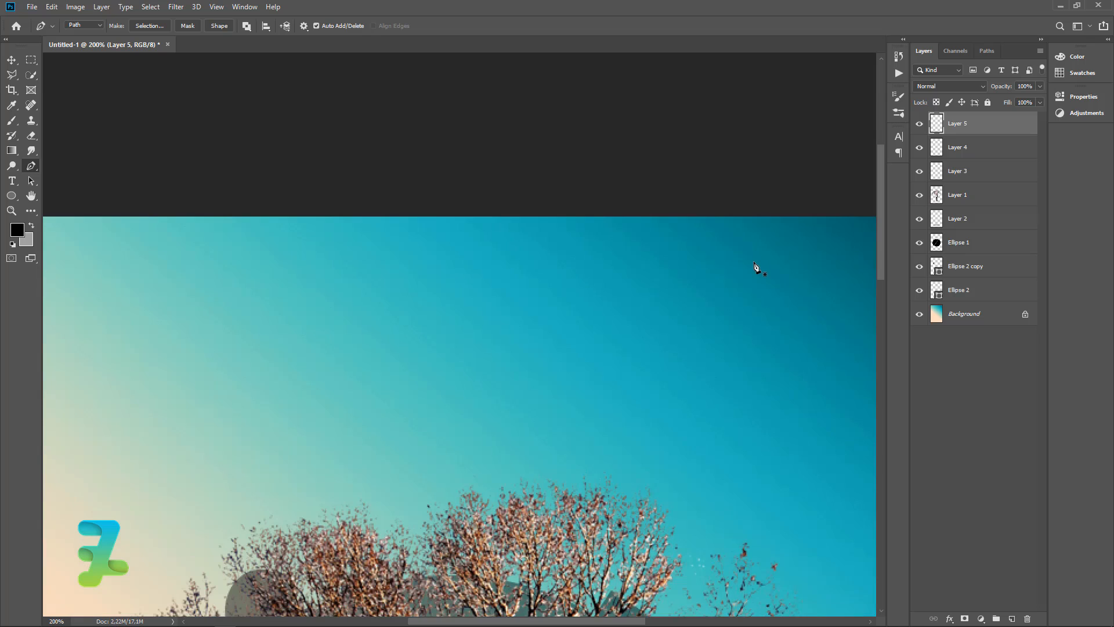
{"action": "scroll", "coordinate": [756, 268], "scroll_direction": "down", "scroll_amount": 5}
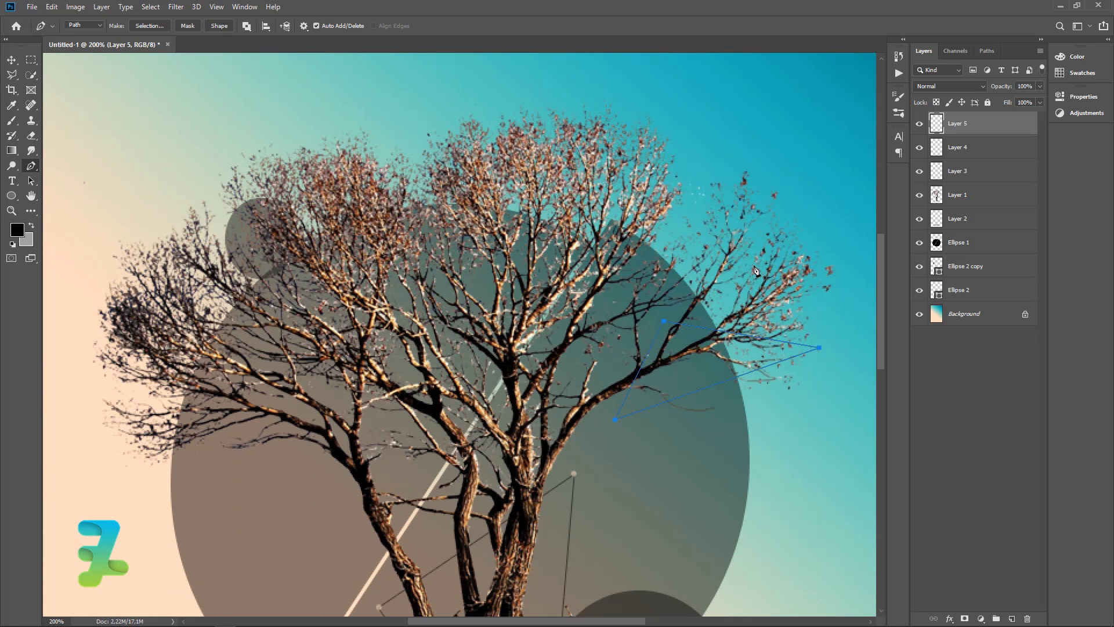
Stroke the triangular path on the right-hand branches with the 1 px black brush and delete the path
{"action": "left_click", "coordinate": [11, 121]}
{"action": "left_click", "coordinate": [85, 26]}
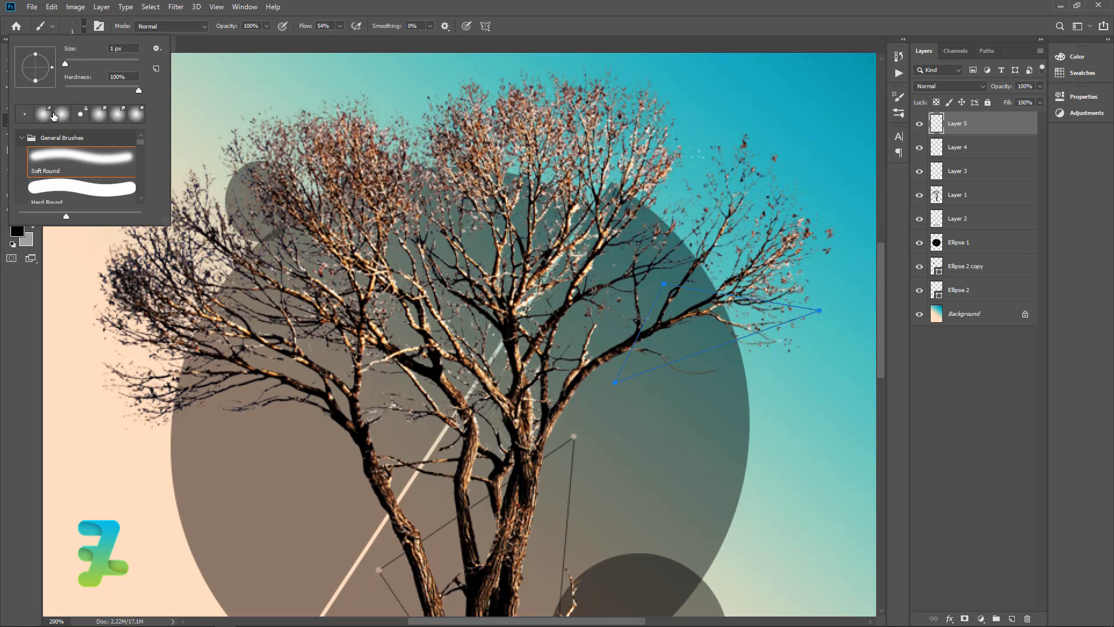
{"action": "left_click", "coordinate": [83, 24]}
{"action": "left_click", "coordinate": [31, 167]}
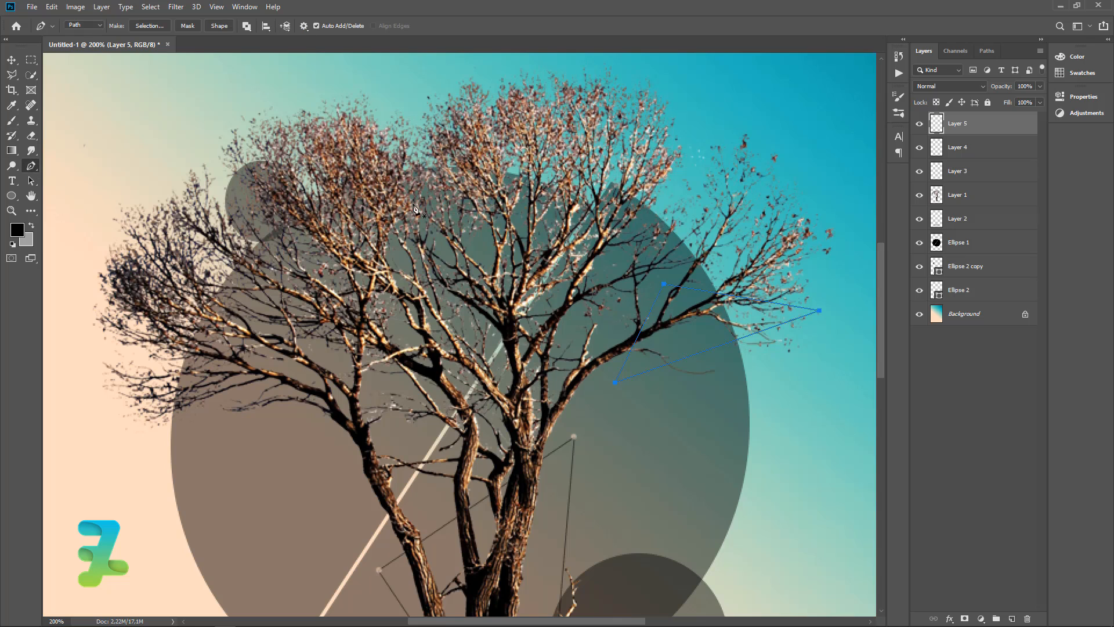
{"action": "right_click", "coordinate": [608, 229]}
{"action": "left_click", "coordinate": [634, 306]}
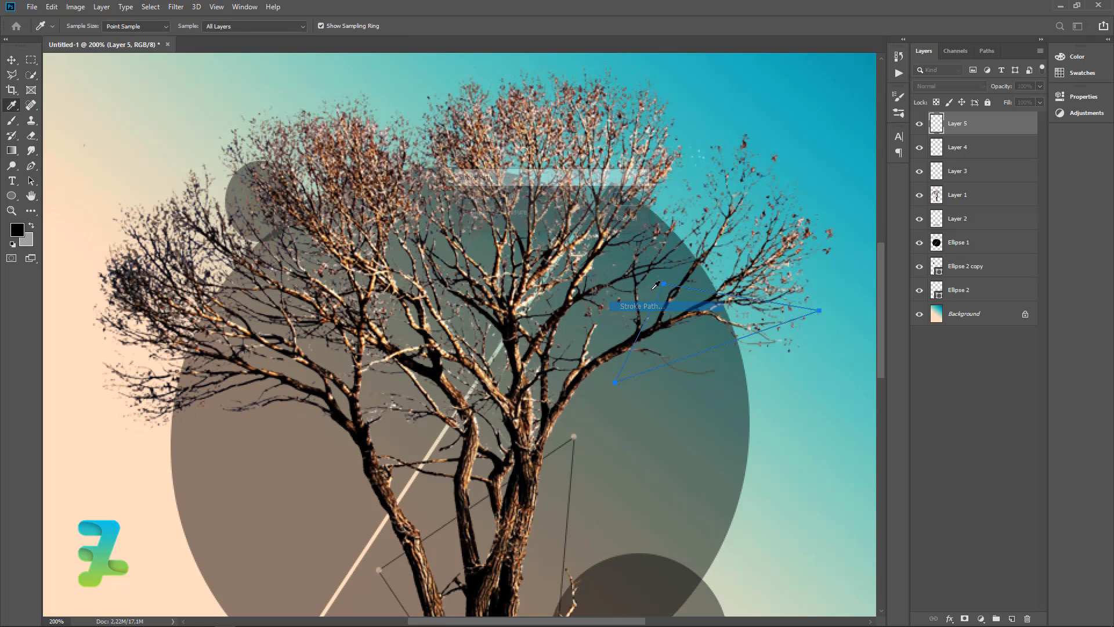
{"action": "left_click", "coordinate": [629, 198]}
{"action": "right_click", "coordinate": [691, 227]}
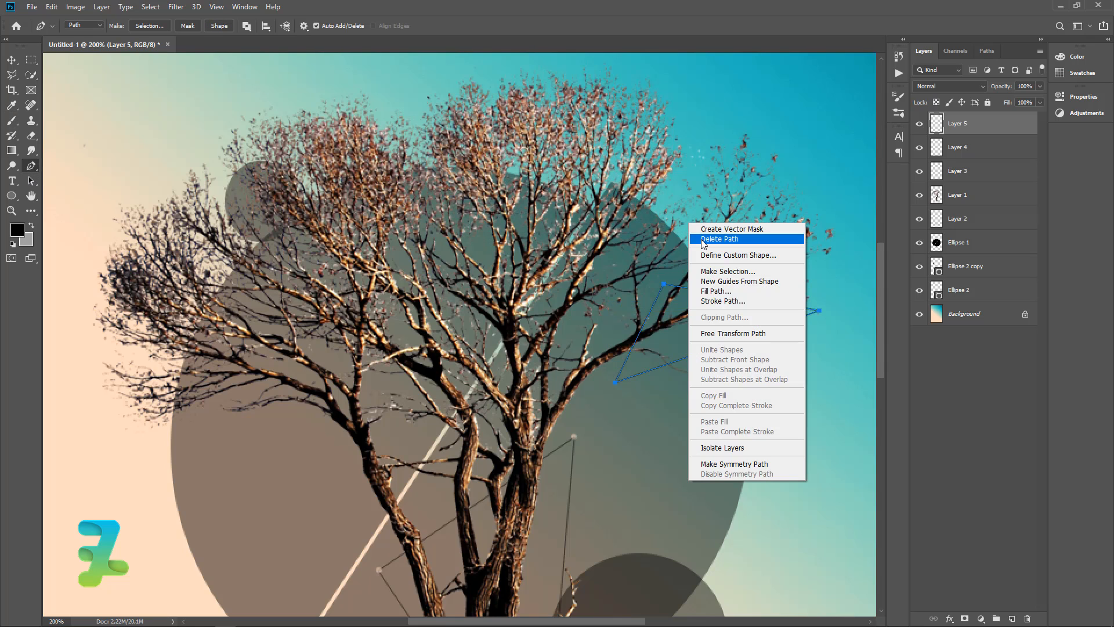
{"action": "left_click", "coordinate": [704, 233]}
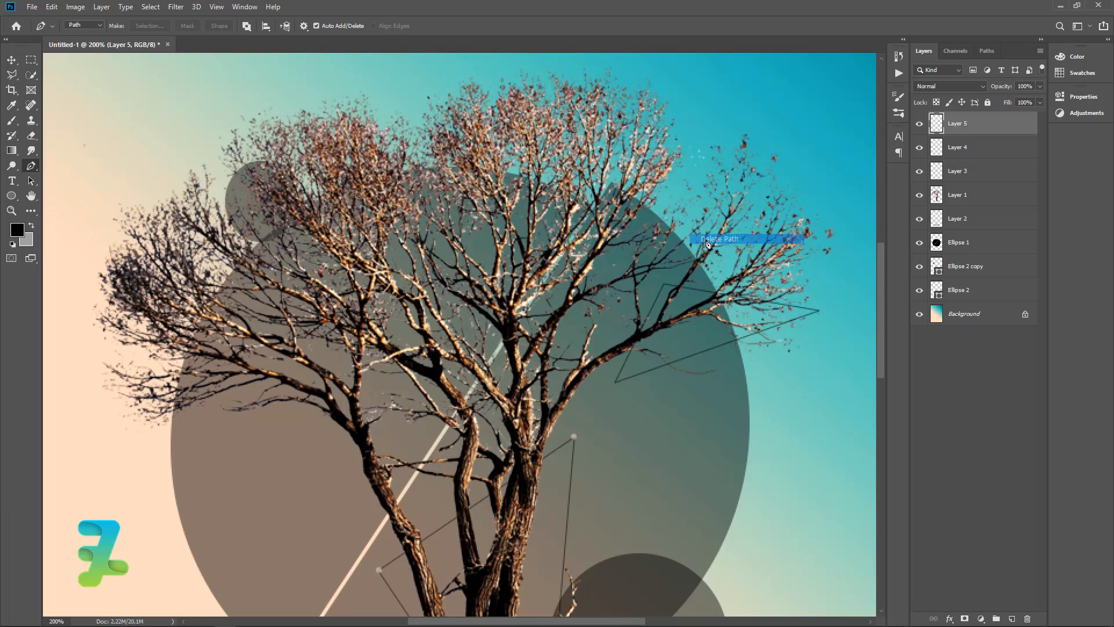
Erase the new triangle outline where it crosses the branches, using the tree layer's shape as a selection, and deselect
{"action": "left_click", "coordinate": [934, 198], "text": "ctrl"}
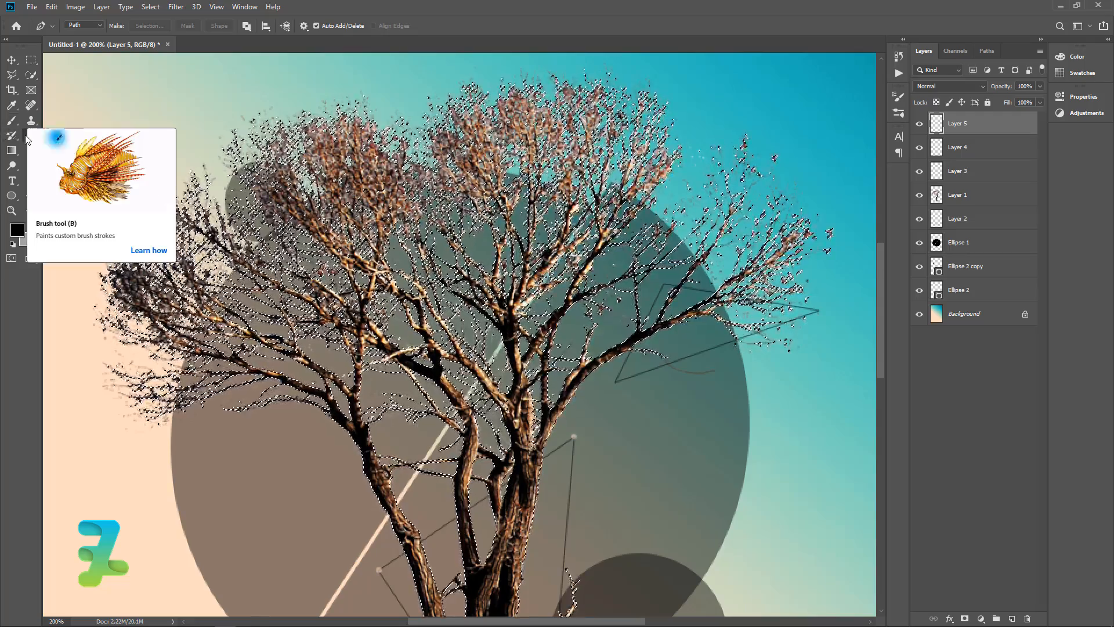
{"action": "left_click", "coordinate": [29, 137]}
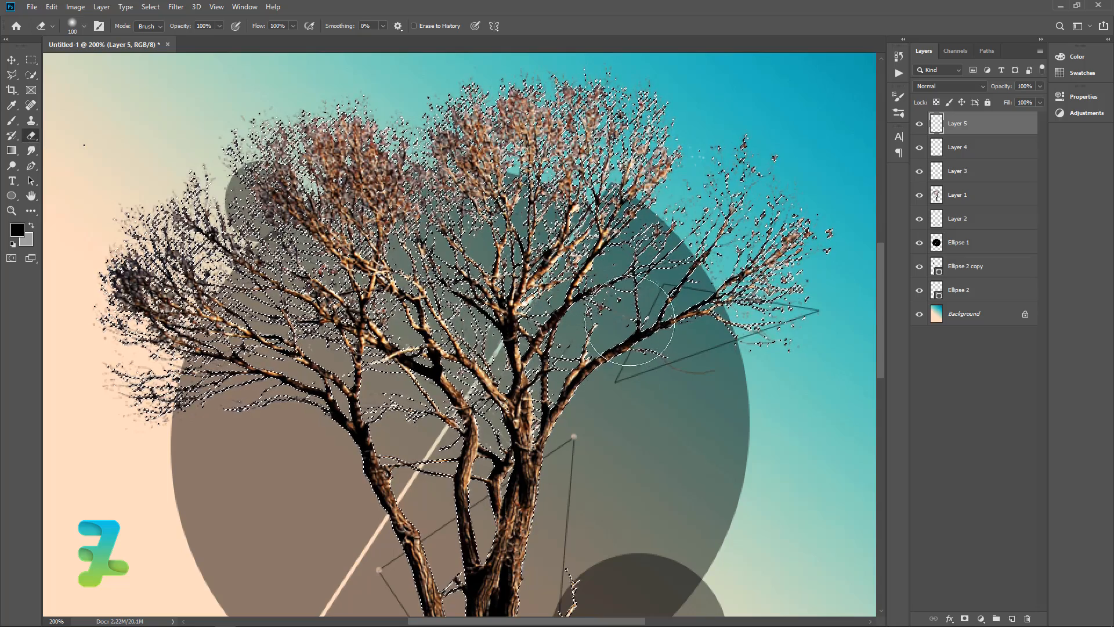
{"action": "key", "text": "ctrl+d"}
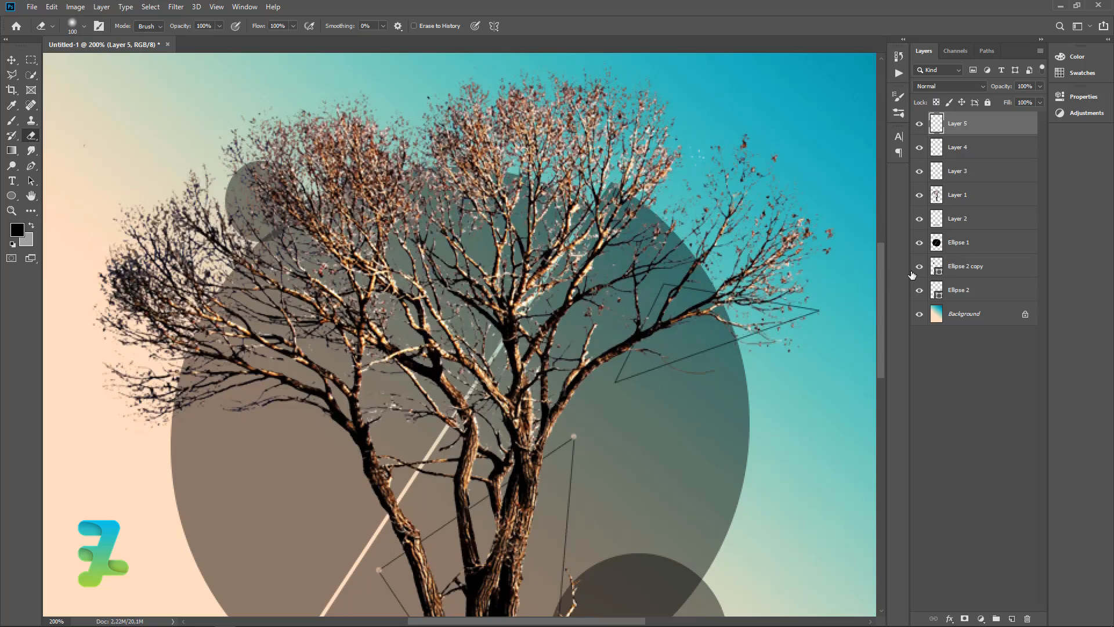
Check the visibility of Layer 3 and Layer 4 and make Layer 4, which holds the corner dots, the active layer
{"action": "left_click", "coordinate": [923, 174]}
{"action": "left_click", "coordinate": [922, 174]}
{"action": "left_click", "coordinate": [920, 150]}
{"action": "double_click", "coordinate": [936, 150]}
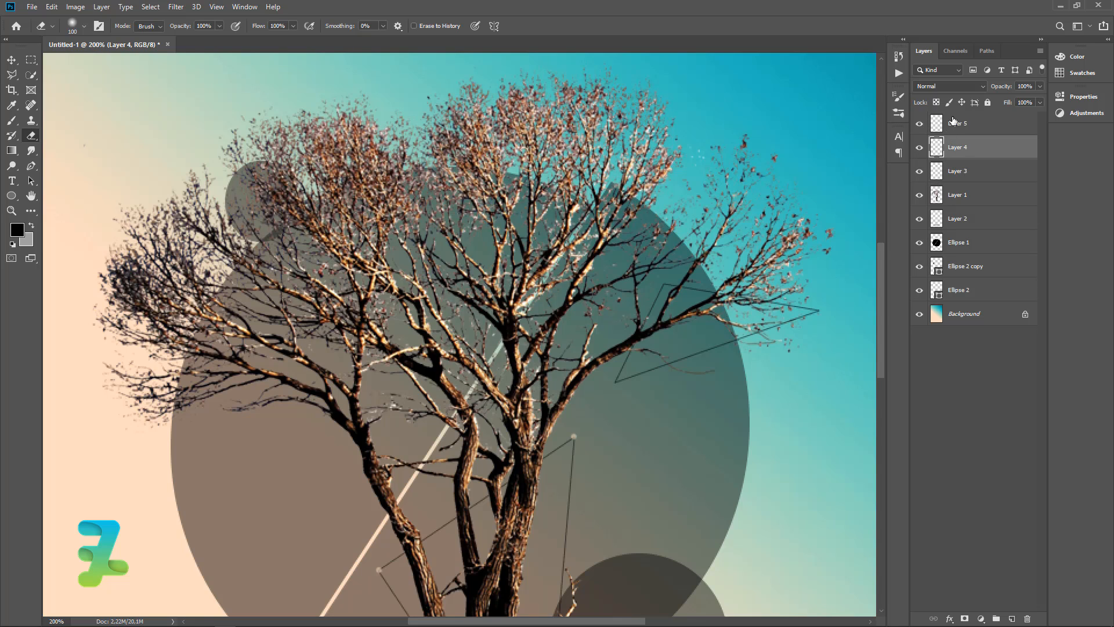
{"action": "key", "text": "Escape"}
{"action": "key", "text": "e"}
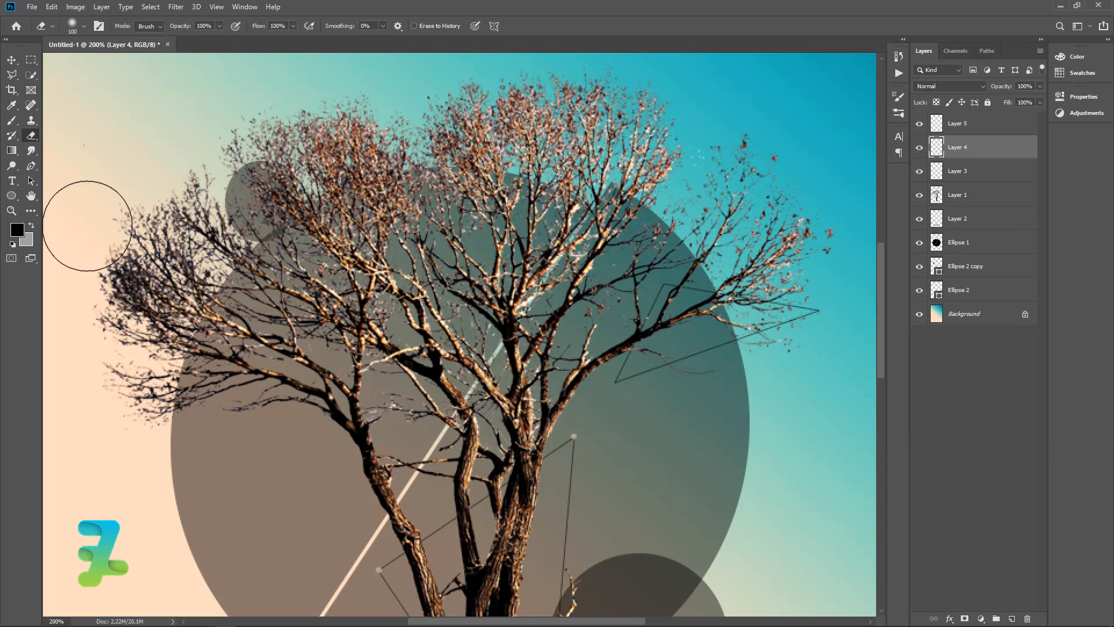
Set the foreground colour to #afa08b, sampled from an existing corner dot, and dot the right-hand triangle's upper corner
{"action": "left_click", "coordinate": [15, 232]}
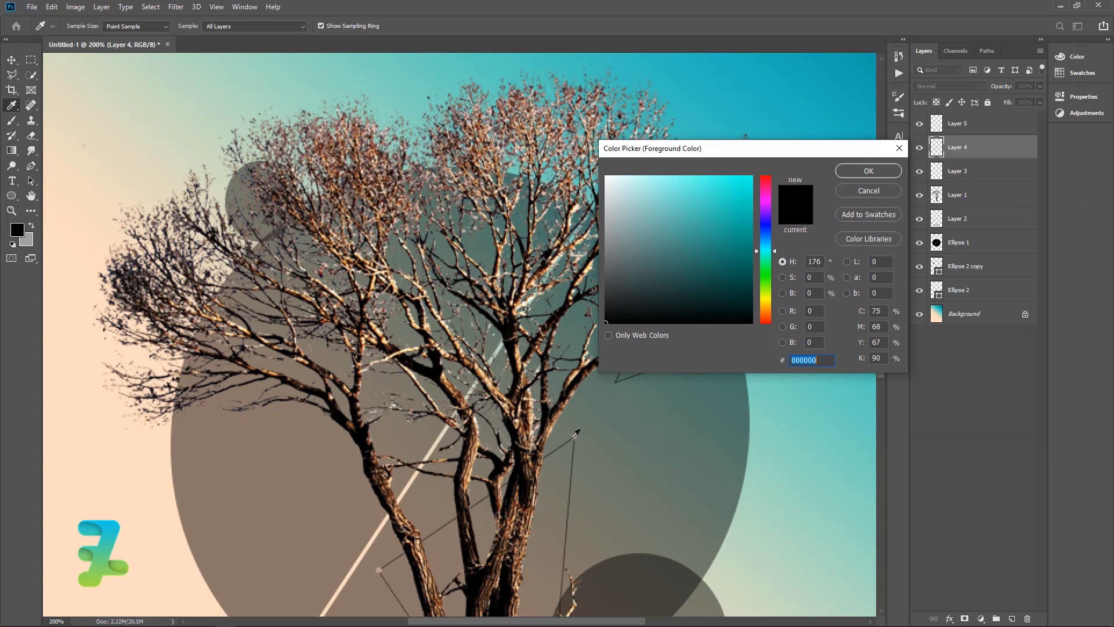
{"action": "left_click", "coordinate": [574, 437]}
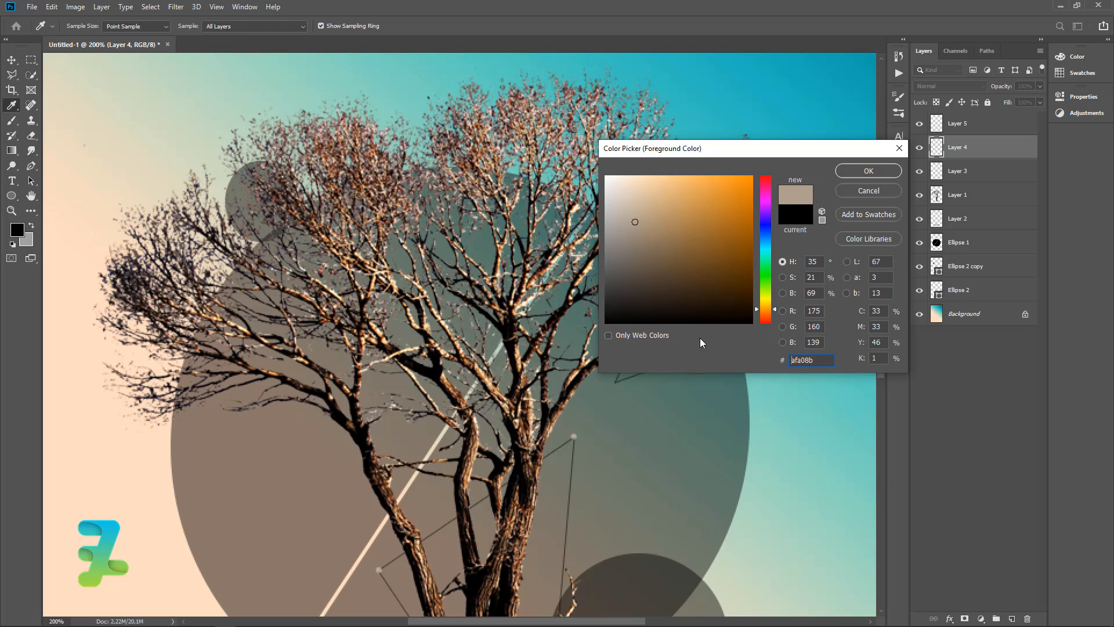
{"action": "left_click", "coordinate": [867, 171]}
{"action": "key", "text": "b"}
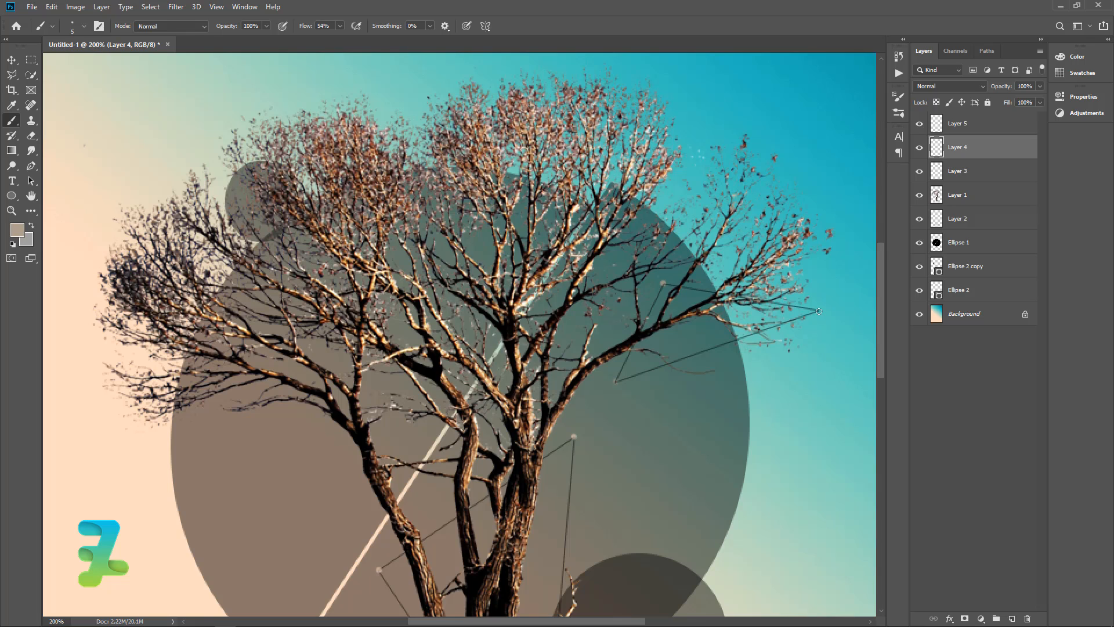
Set the foreground colour to white #ffffff and dot the right-hand triangle's far-right and lowest corners
{"action": "left_click", "coordinate": [17, 231]}
{"action": "left_click", "coordinate": [607, 176]}
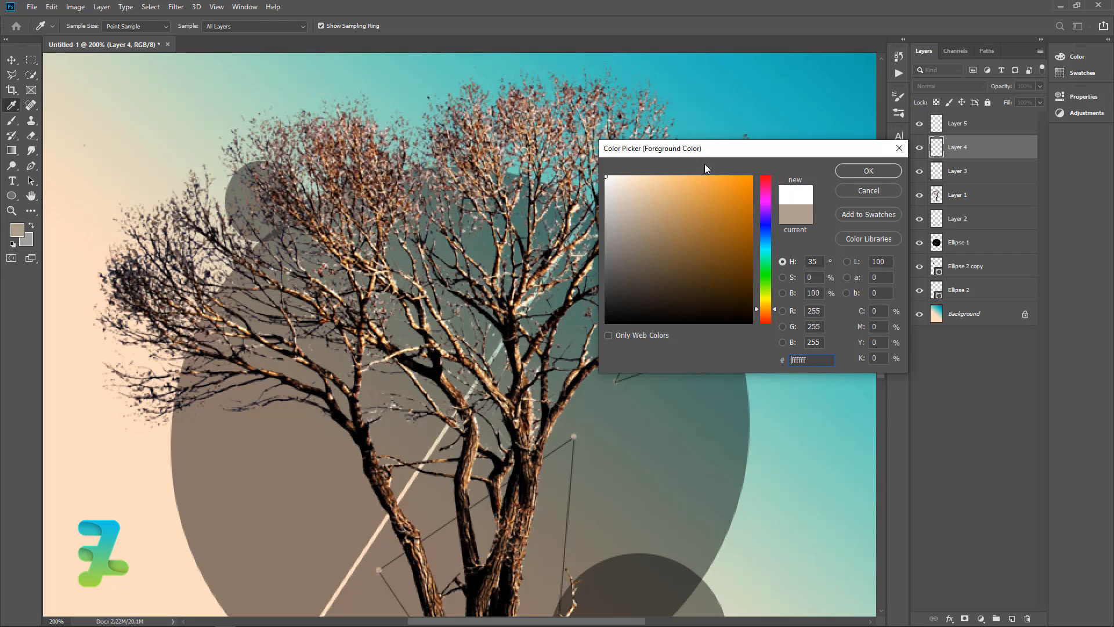
{"action": "left_click", "coordinate": [843, 170]}
{"action": "key", "text": "b"}
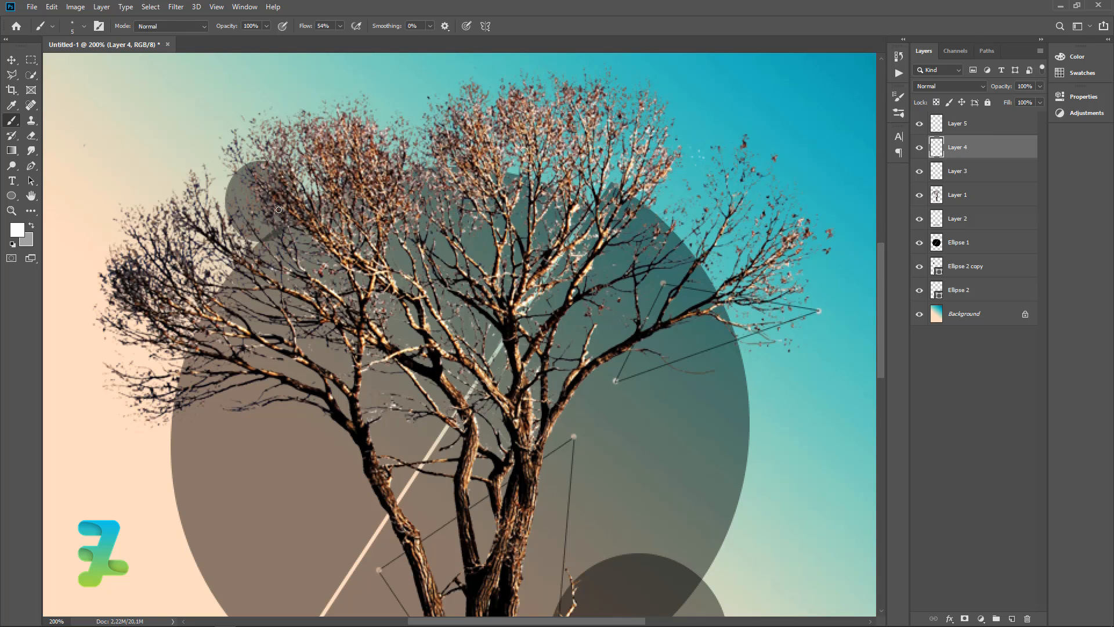
{"action": "scroll", "coordinate": [542, 287], "scroll_direction": "down", "scroll_amount": 1}
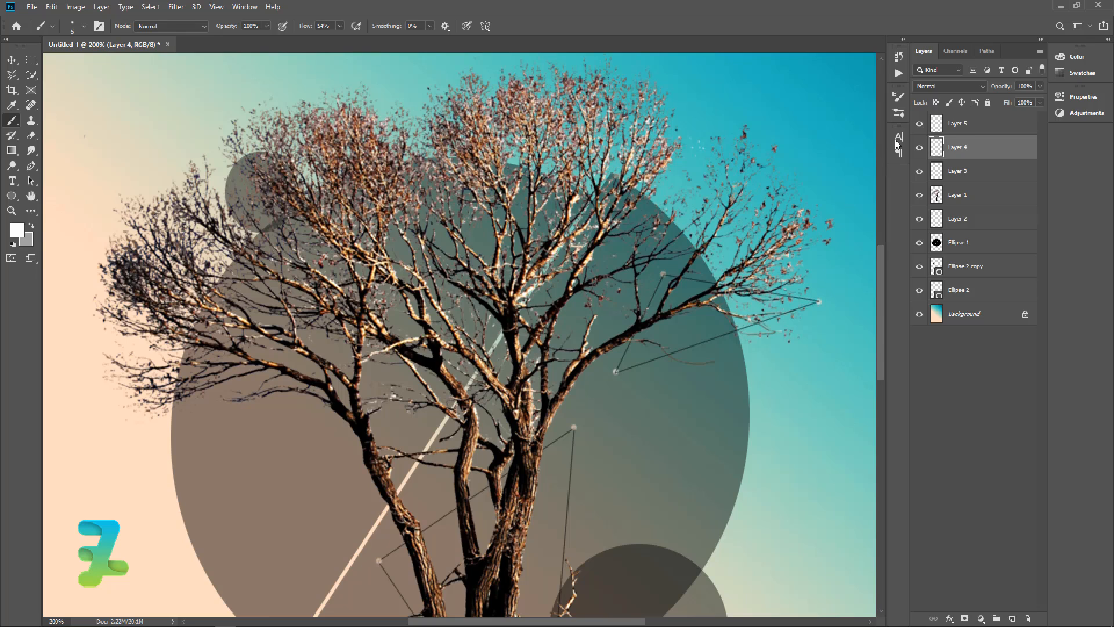
Move Layer 5 below Layer 4 in the layer stack and add a new layer directly above Layer 5
{"action": "left_click_drag", "start_coordinate": [942, 126], "coordinate": [919, 150]}
{"action": "left_click", "coordinate": [920, 171]}
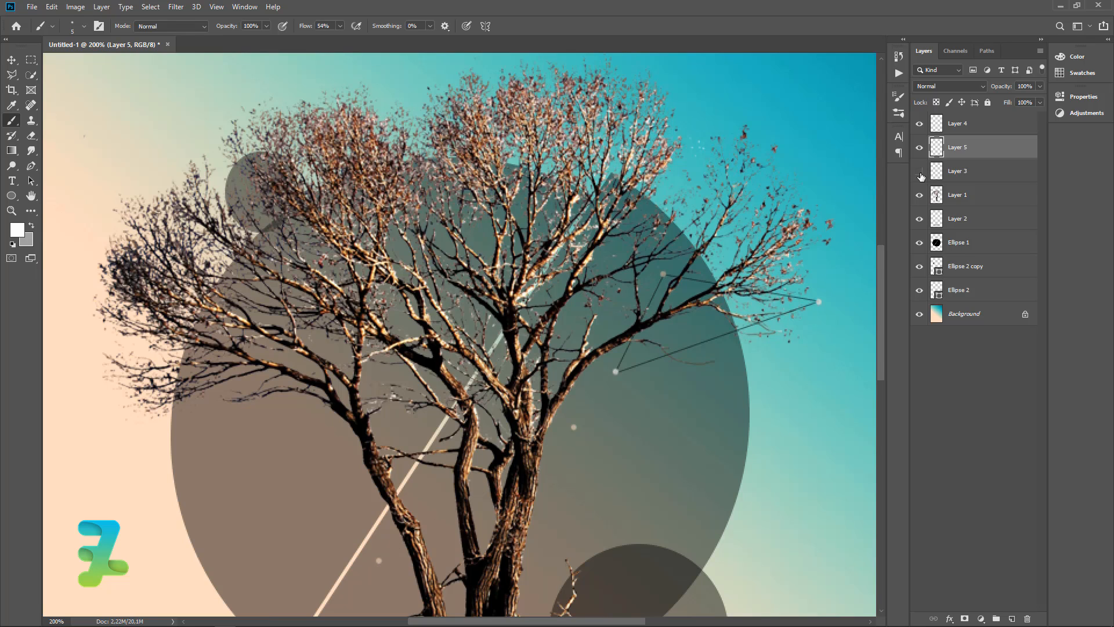
{"action": "left_click", "coordinate": [919, 172]}
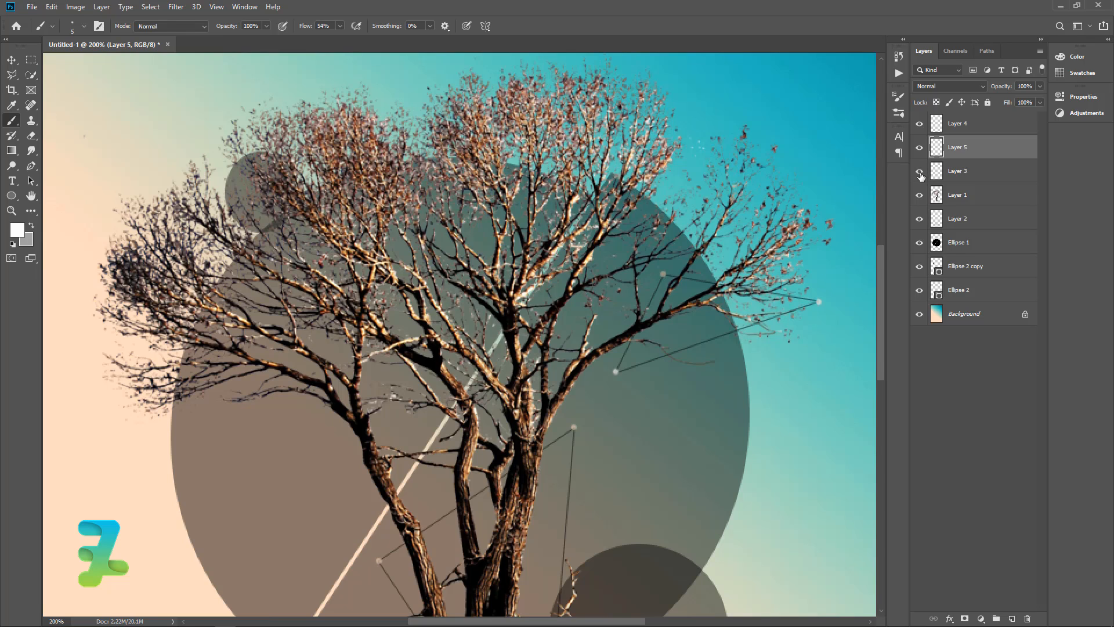
{"action": "left_click", "coordinate": [1013, 618]}
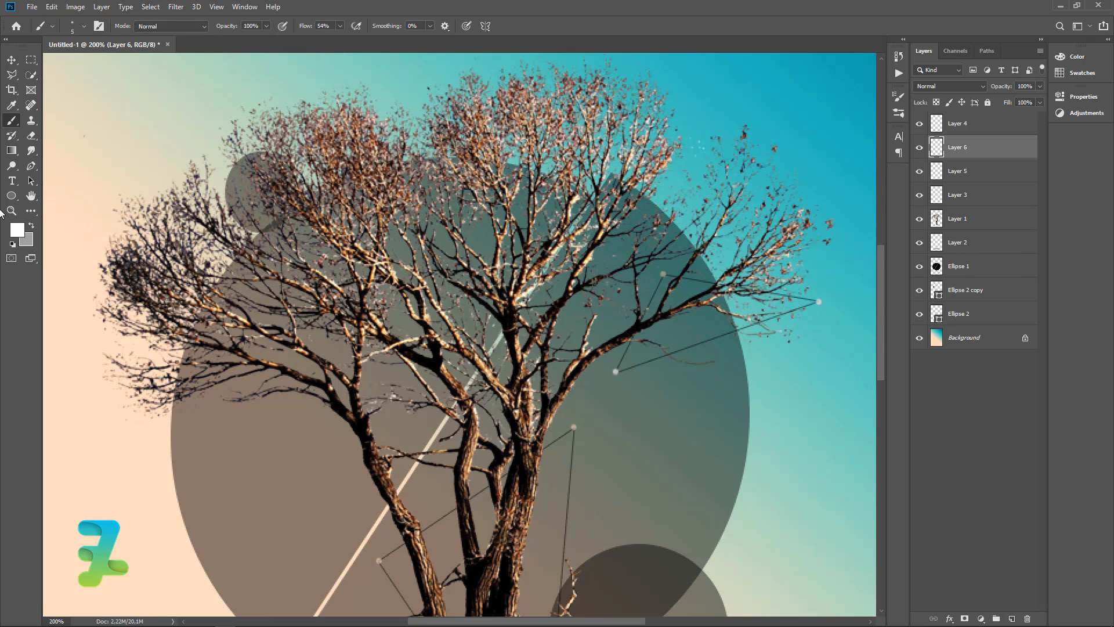
Set the foreground colour to black #000000 and the brush size to 1 px
{"action": "left_click", "coordinate": [31, 166]}
{"action": "left_click", "coordinate": [18, 235]}
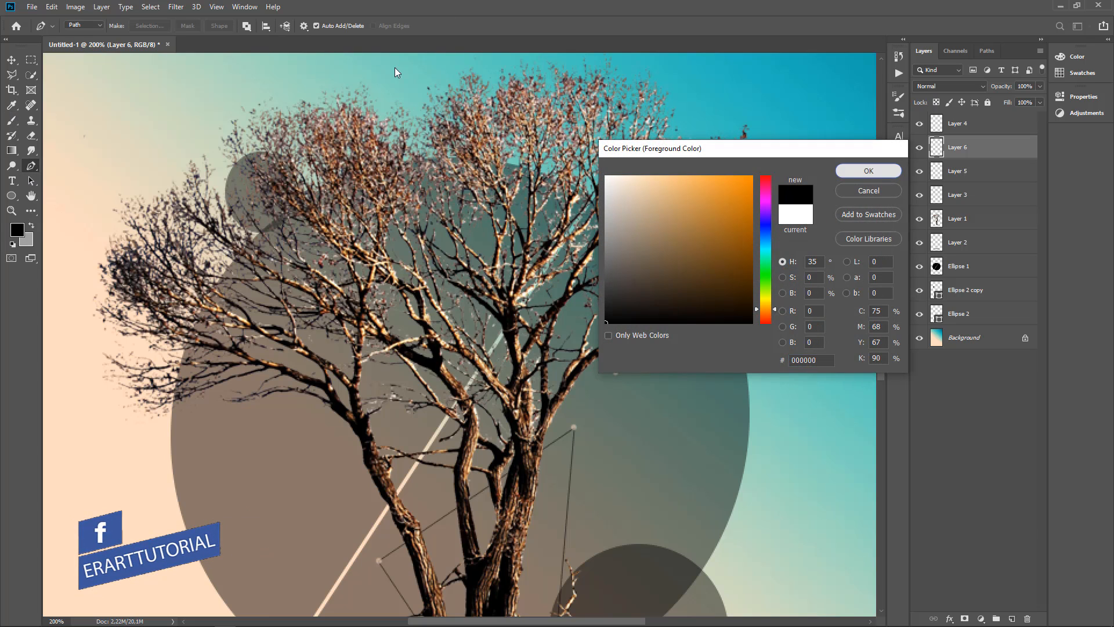
{"action": "left_click", "coordinate": [864, 171]}
{"action": "left_click", "coordinate": [10, 120]}
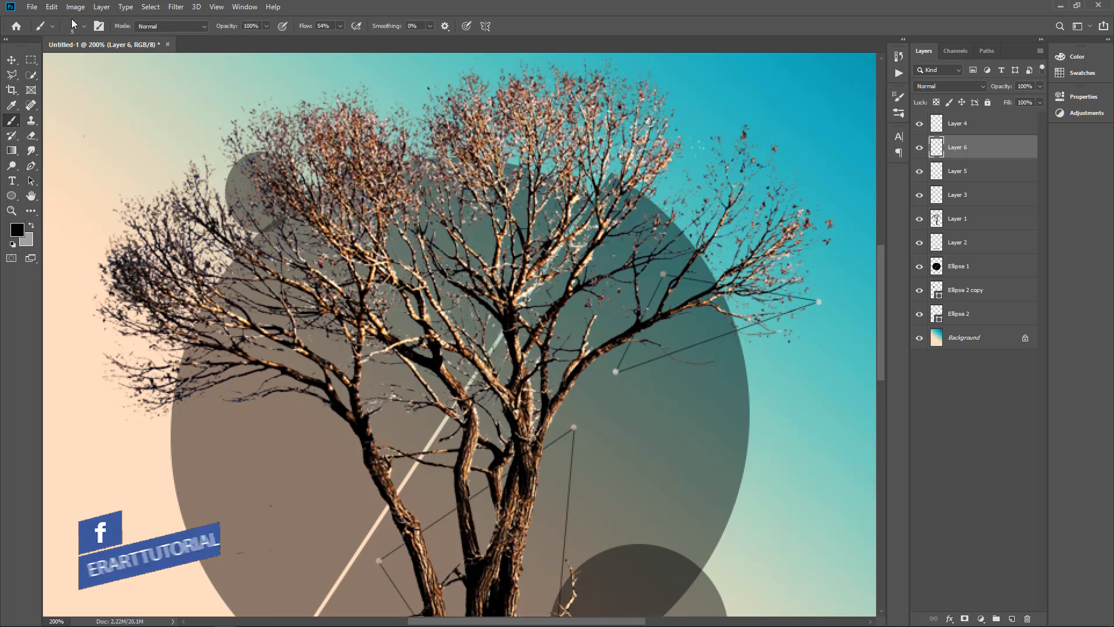
{"action": "left_click", "coordinate": [84, 25]}
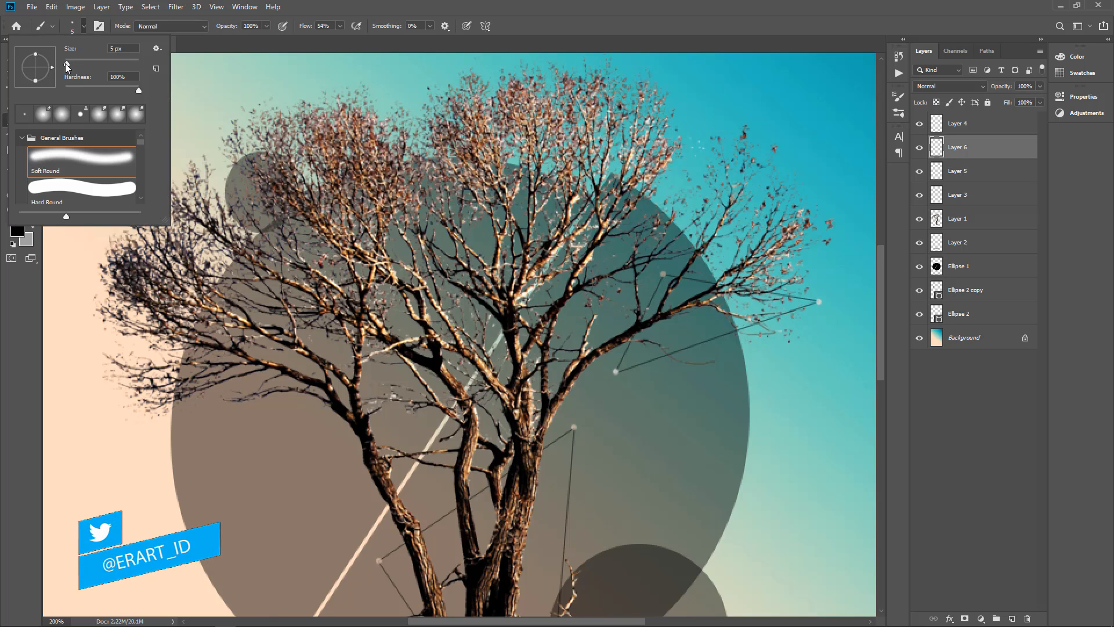
{"action": "left_click", "coordinate": [87, 25]}
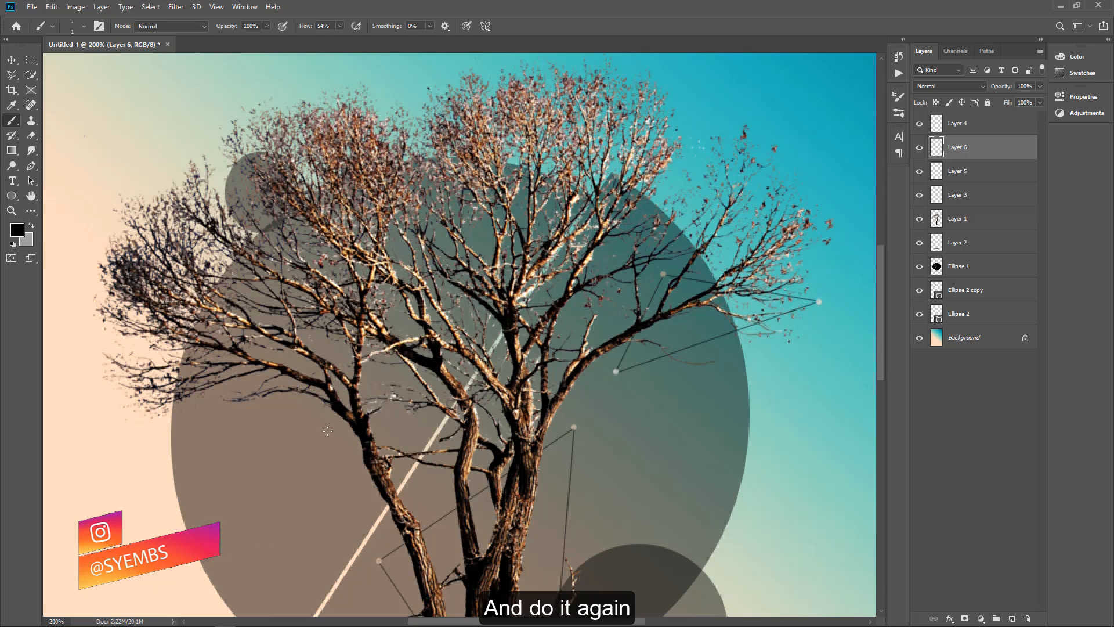
Draw a closed triangular path across the tree's left-hand branches with the Pen tool
{"action": "left_click", "coordinate": [31, 167]}
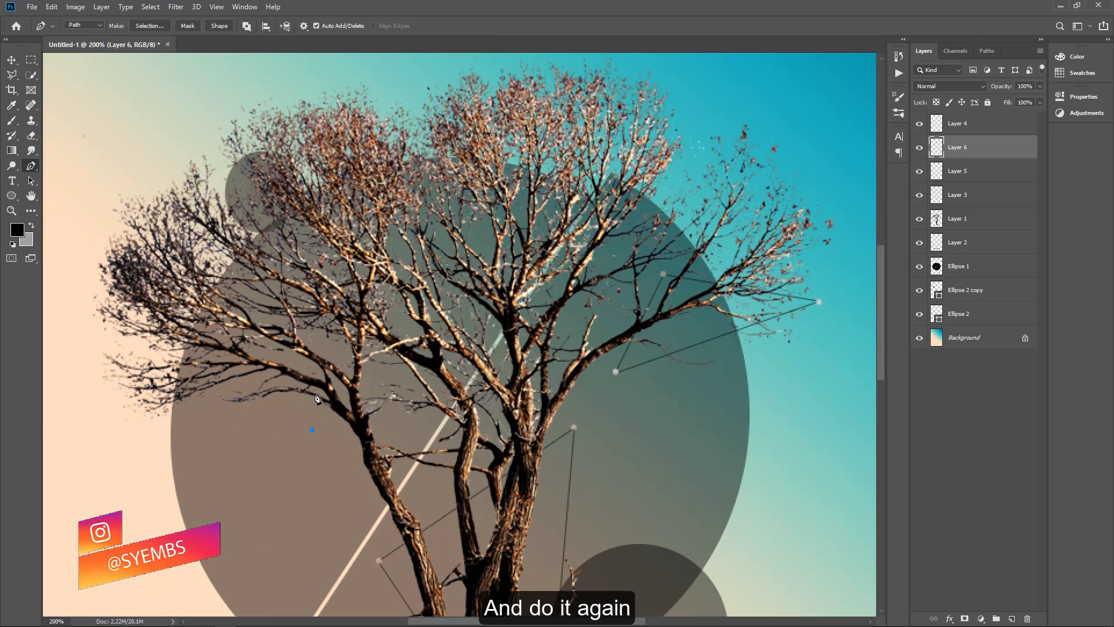
{"action": "left_click", "coordinate": [307, 251]}
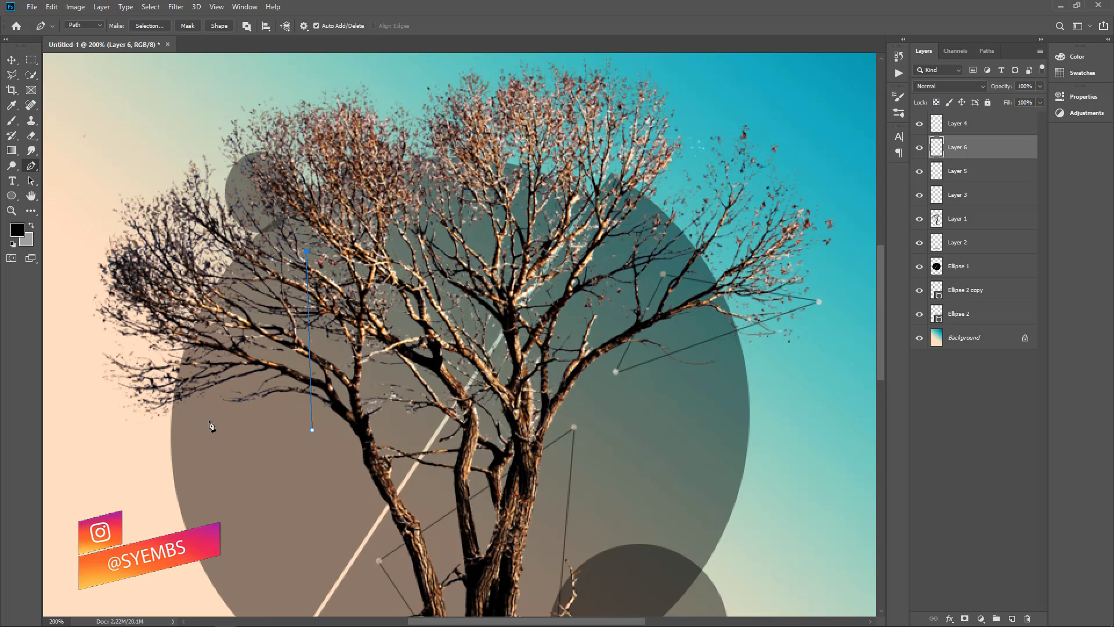
{"action": "left_click", "coordinate": [205, 398]}
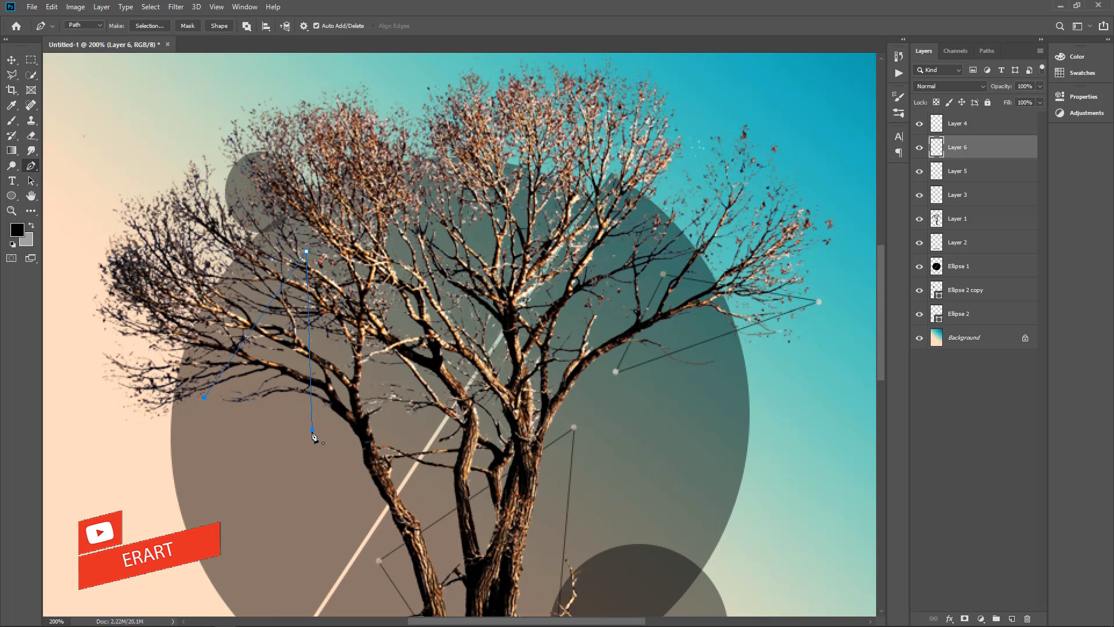
Try stroking the left-hand triangular path in the brownish foreground colour and deleting the path, and undo both
{"action": "right_click", "coordinate": [304, 381]}
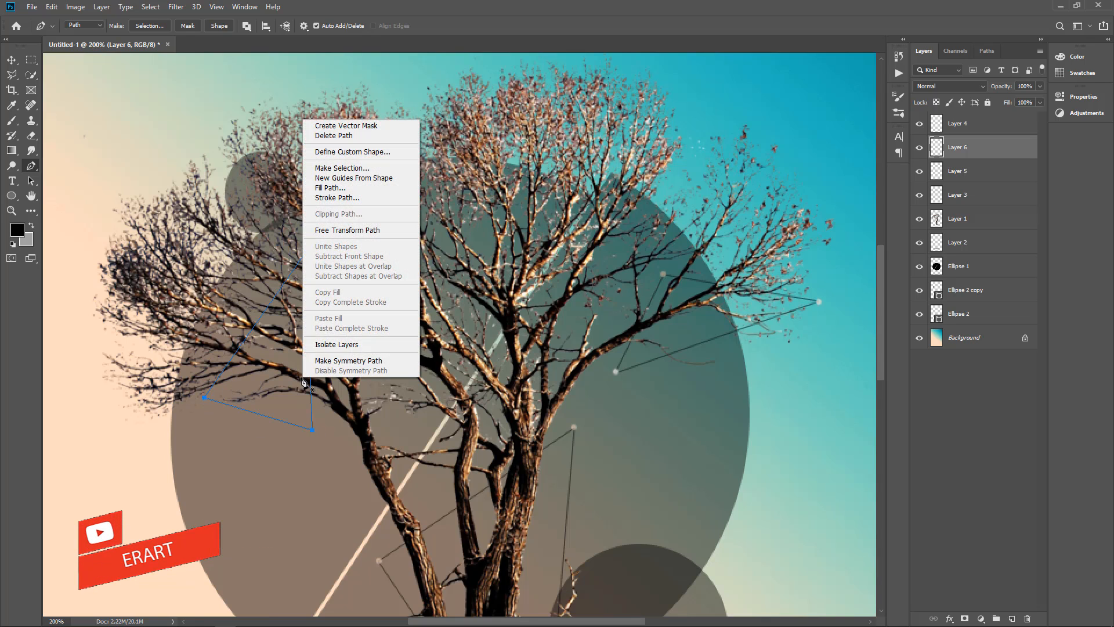
{"action": "left_click", "coordinate": [326, 198]}
{"action": "left_click", "coordinate": [629, 197]}
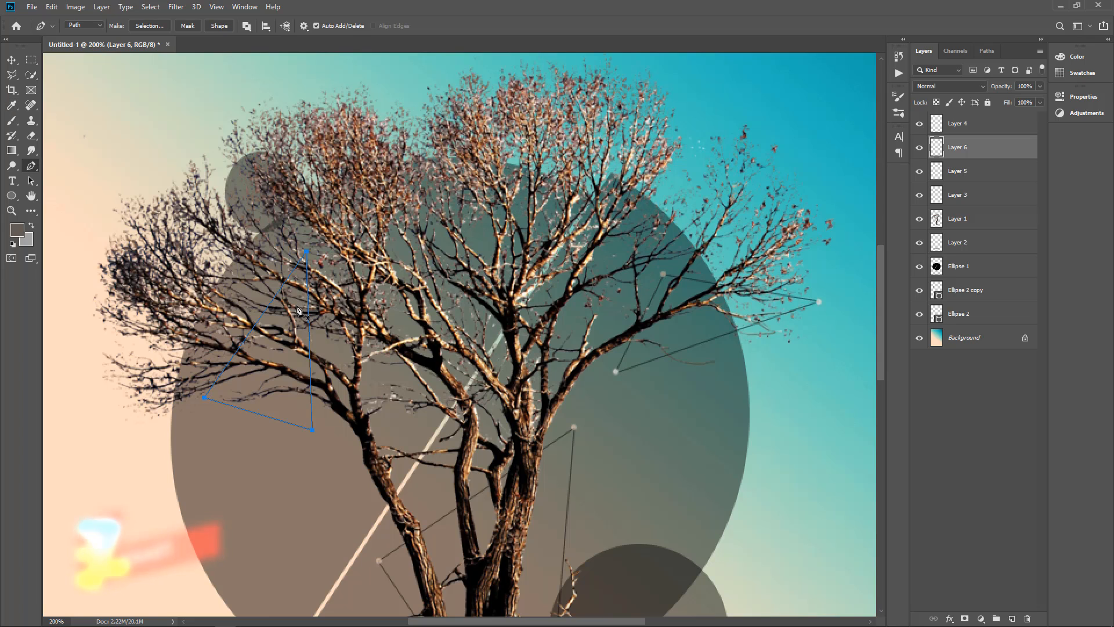
{"action": "right_click", "coordinate": [323, 281]}
{"action": "left_click", "coordinate": [341, 295]}
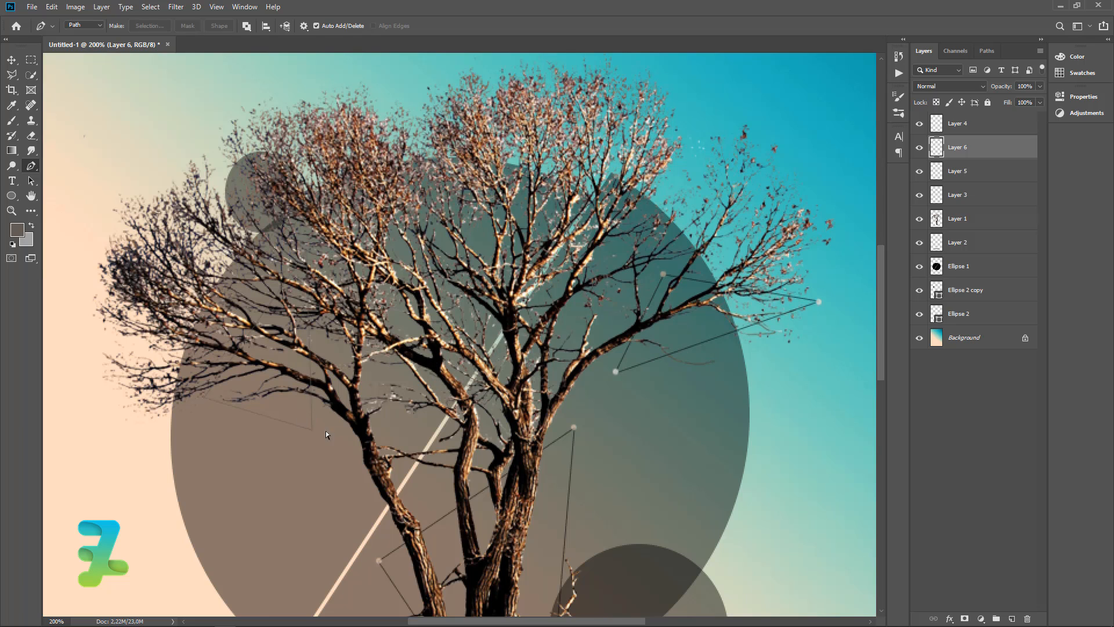
{"action": "key", "text": "ctrl+z"}
Stroke the left-hand triangular path in black #000000, sampled from the tree trunk, and delete the path
{"action": "left_click", "coordinate": [24, 233]}
{"action": "left_click", "coordinate": [529, 396]}
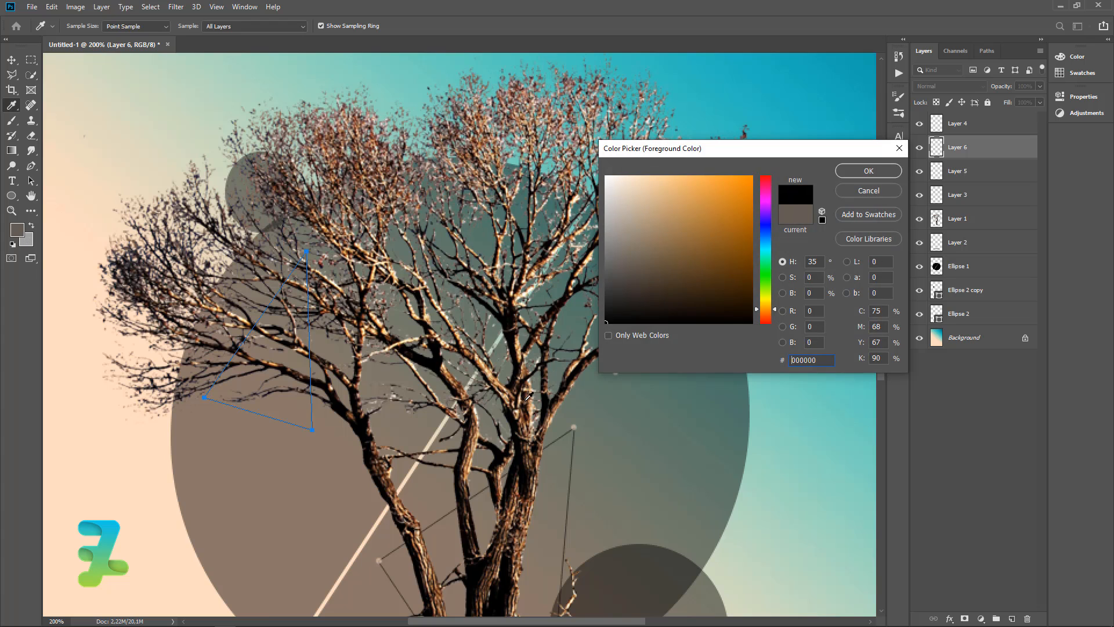
{"action": "left_click", "coordinate": [865, 172]}
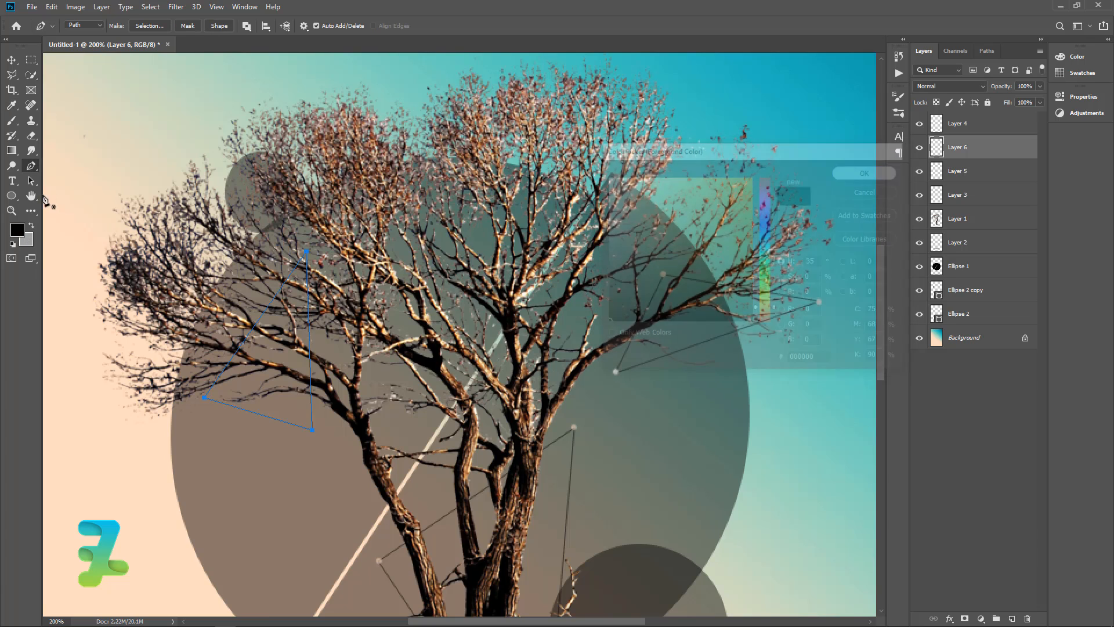
{"action": "right_click", "coordinate": [380, 284]}
{"action": "key", "text": "Escape"}
{"action": "right_click", "coordinate": [300, 284]}
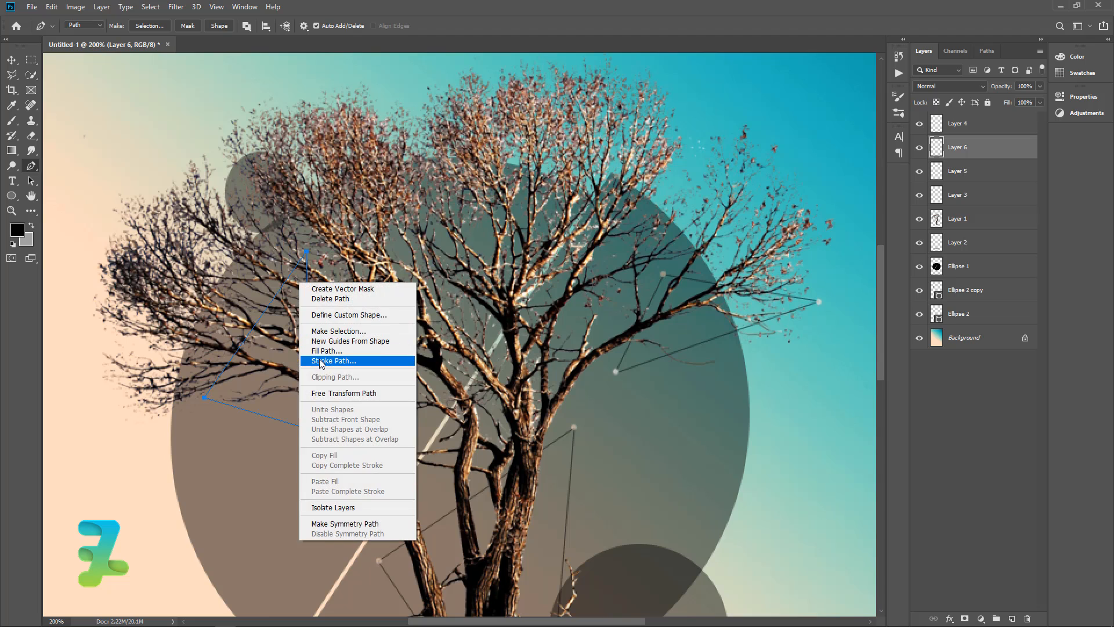
{"action": "left_click", "coordinate": [320, 361]}
{"action": "left_click", "coordinate": [630, 197]}
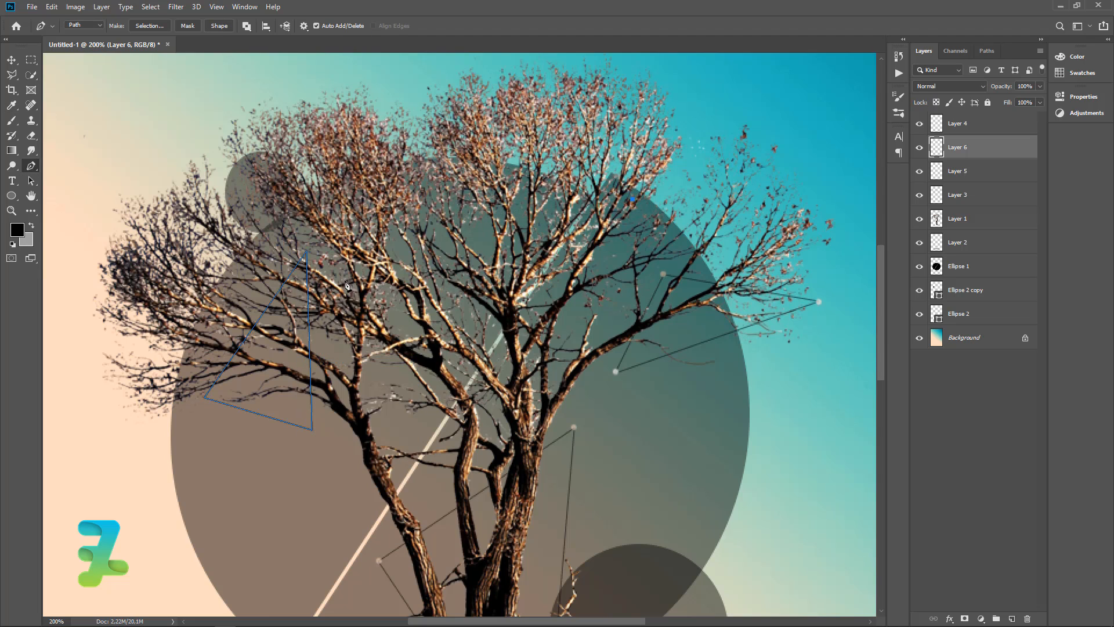
{"action": "right_click", "coordinate": [363, 304]}
{"action": "left_click", "coordinate": [371, 315]}
Load the tree on Layer 1 as a selection and set the Eraser size to 40 px
{"action": "double_click", "coordinate": [938, 219], "text": "ctrl"}
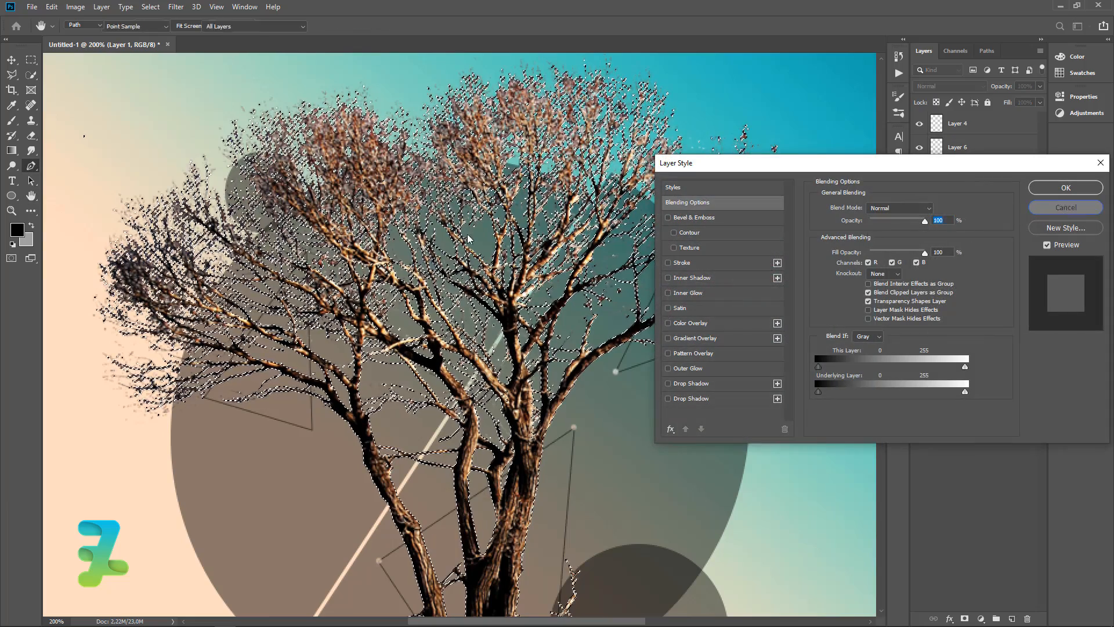
{"action": "key", "text": "Escape"}
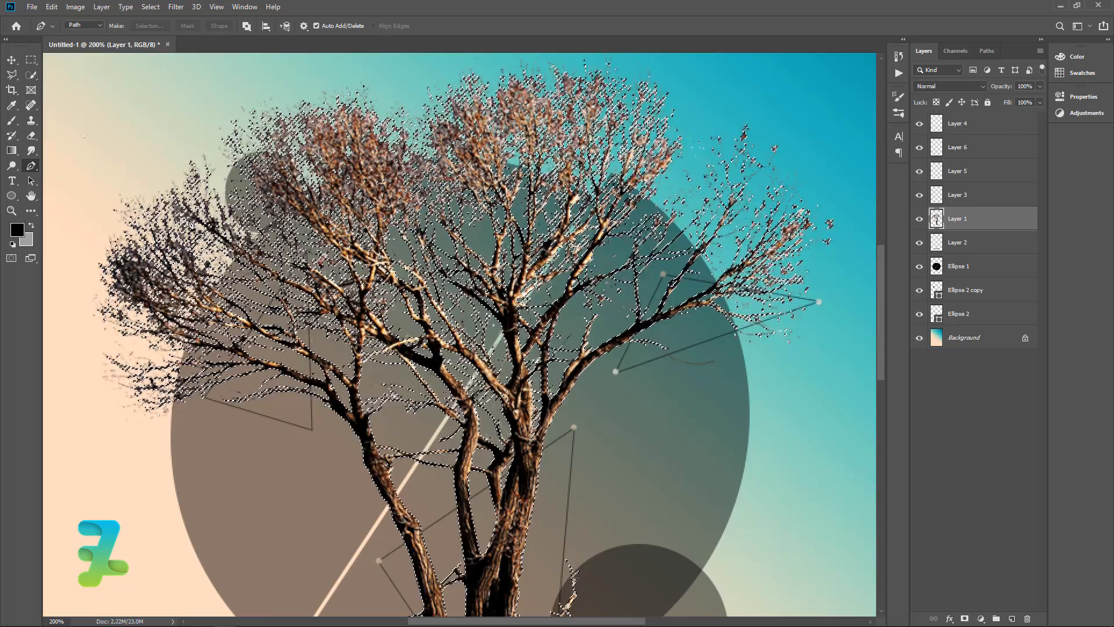
{"action": "key", "text": "e"}
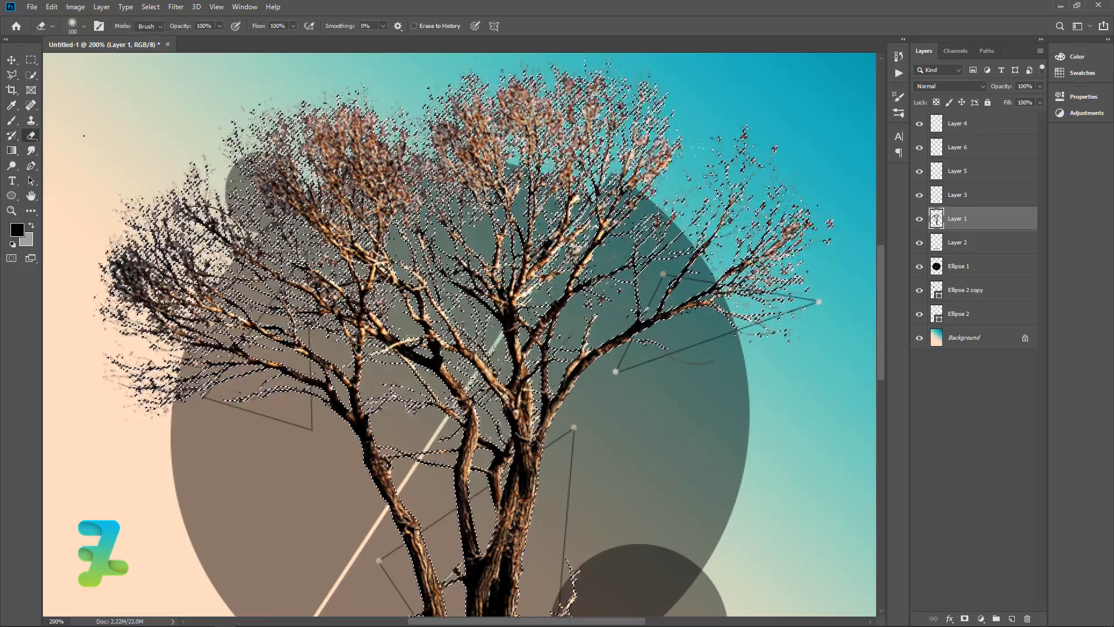
{"action": "key", "text": "bracketleft"}
{"action": "key", "text": "bracketleft"}
{"action": "key", "text": "bracketleft"}
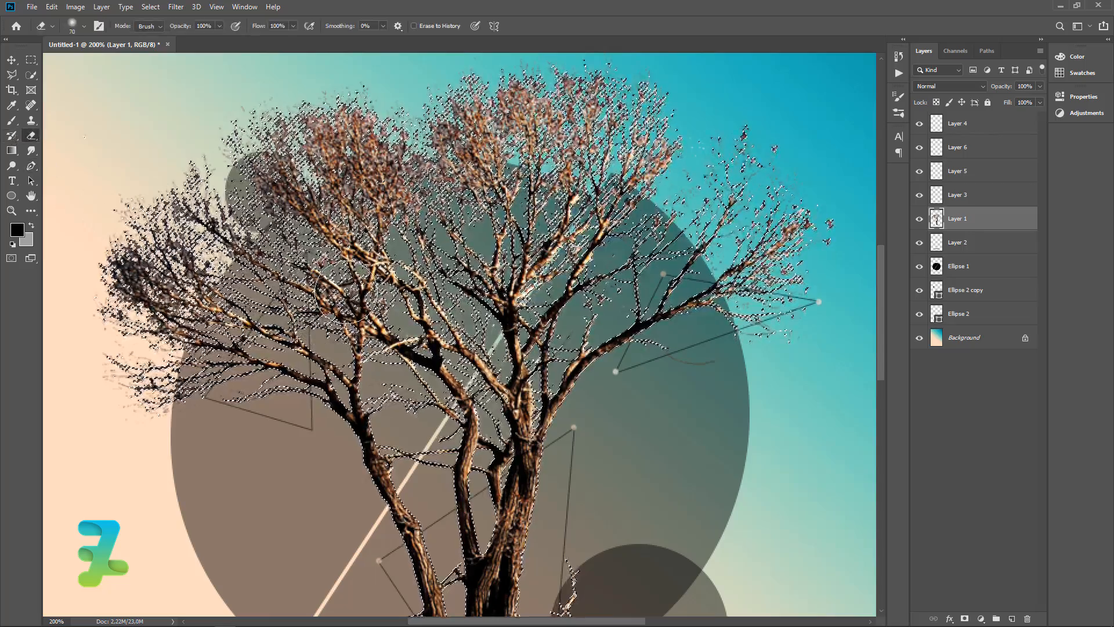
{"action": "key", "text": "bracketleft"}
{"action": "key", "text": "bracketleft"}
{"action": "key", "text": "bracketleft"}
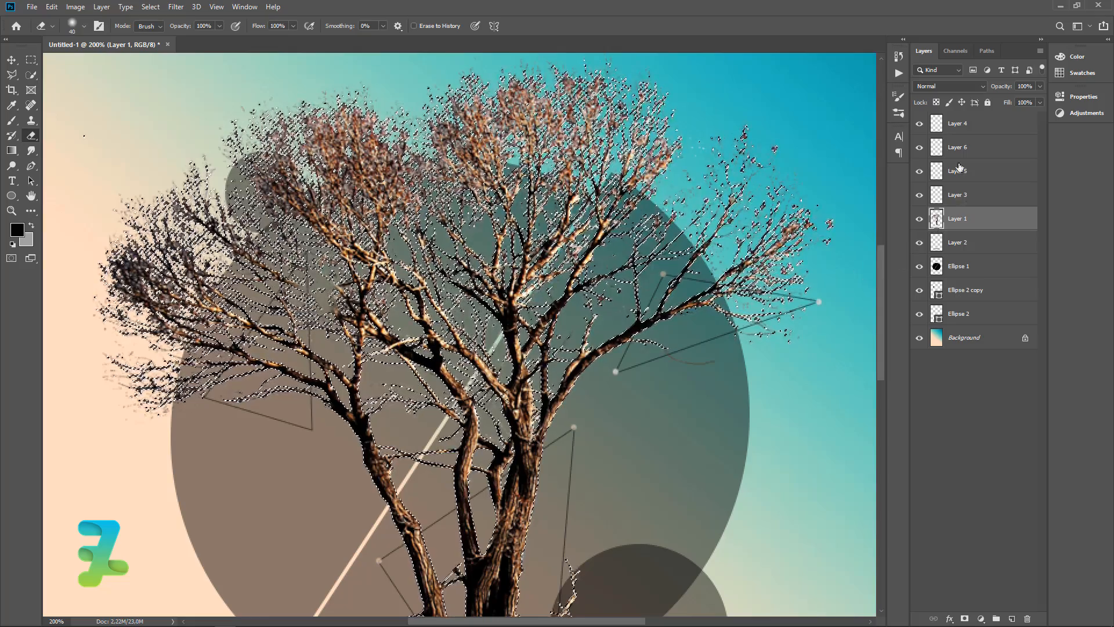
Erase the left-hand triangle's outline on Layer 6 where it crosses the selected branches, and clear the selection
{"action": "left_click", "coordinate": [941, 131]}
{"action": "left_click", "coordinate": [943, 154]}
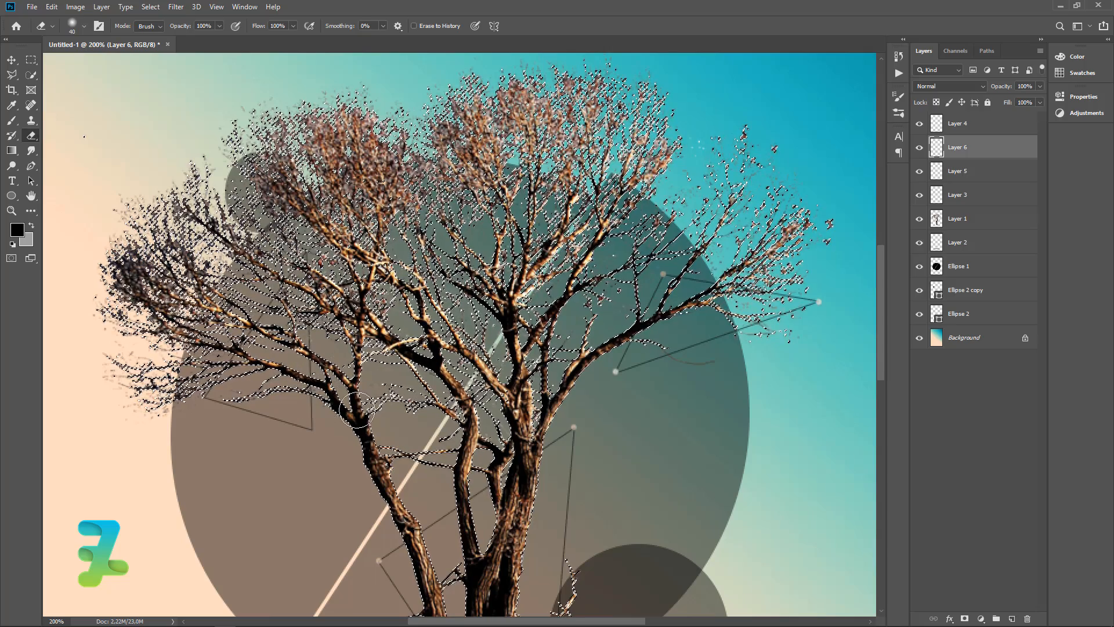
{"action": "key", "text": "ctrl+d"}
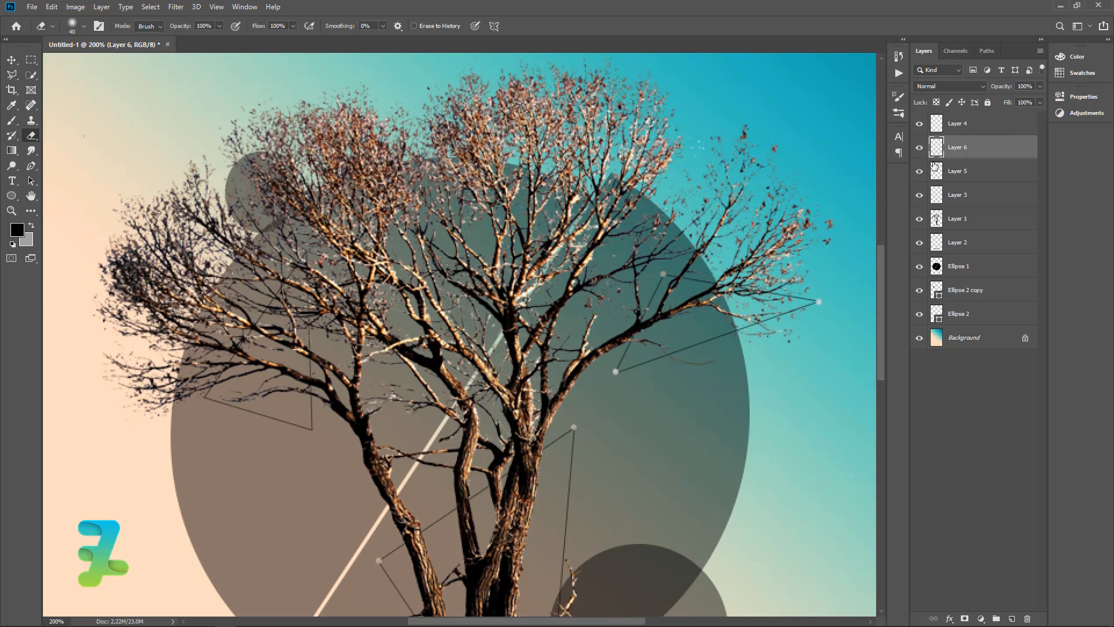
Merge Layer 6, Layer 5 and Layer 3 into one layer, and make Layer 4 the active layer
{"action": "left_click", "coordinate": [1009, 204], "text": "shift"}
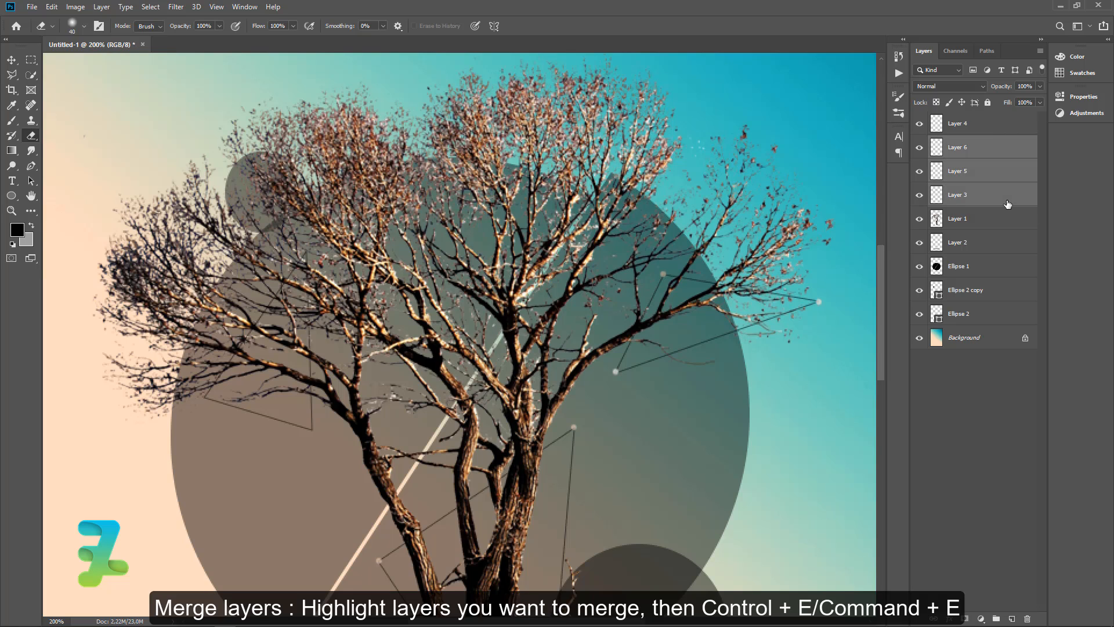
{"action": "key", "text": "ctrl+e"}
{"action": "left_click", "coordinate": [939, 129]}
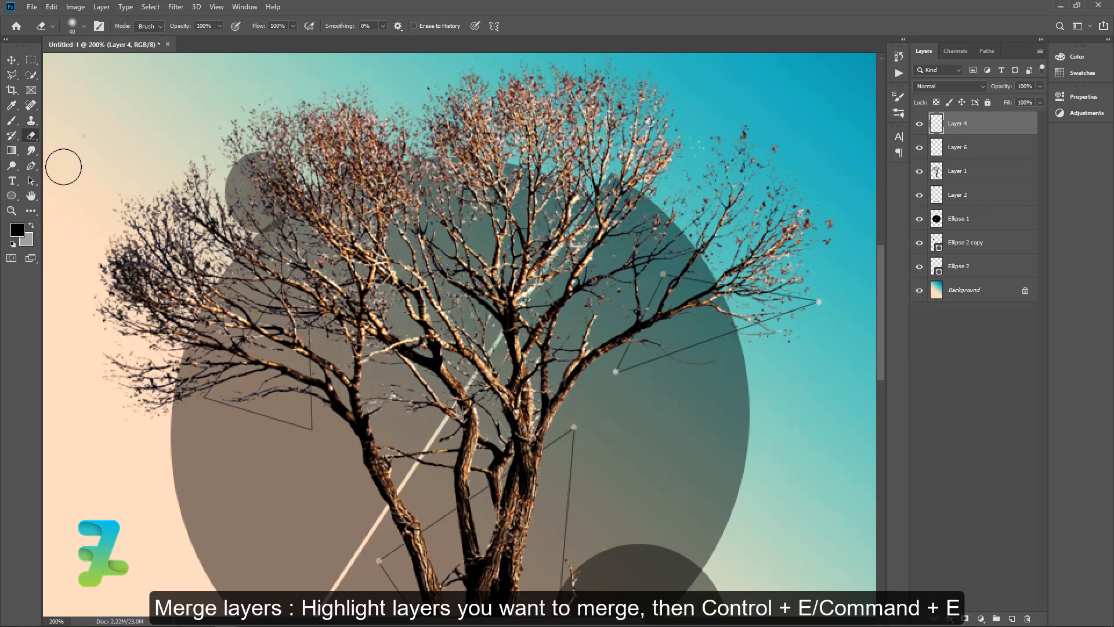
Set the foreground colour to the background's peach #ffddbf and dot the left-hand triangle's corners on Layer 4 with a 5 px brush
{"action": "key", "text": "b"}
{"action": "left_click", "coordinate": [17, 230]}
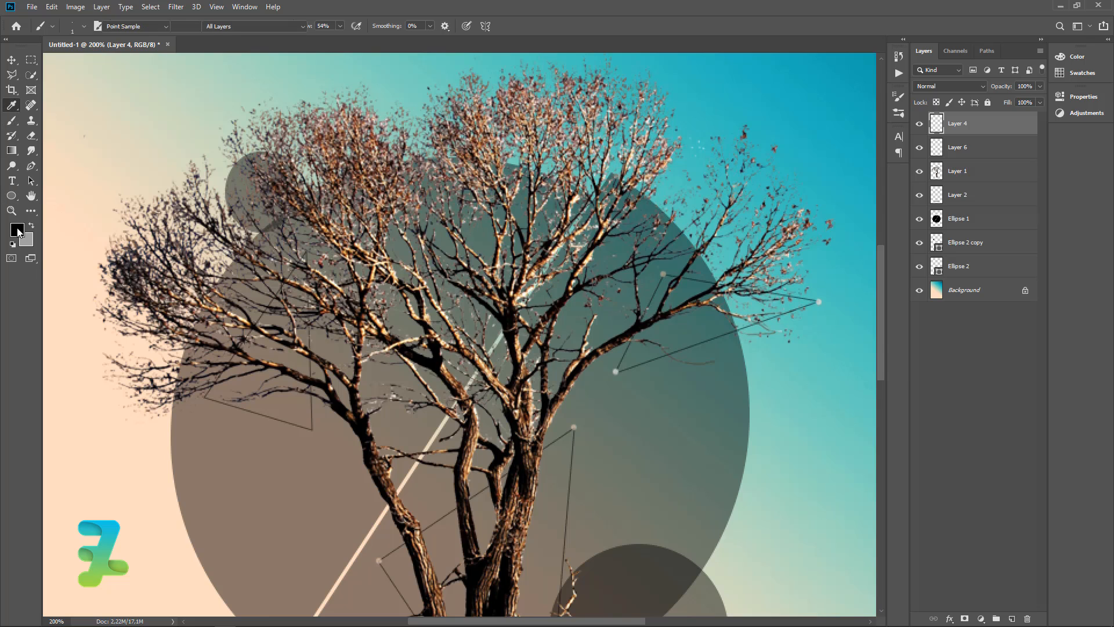
{"action": "left_click", "coordinate": [115, 477]}
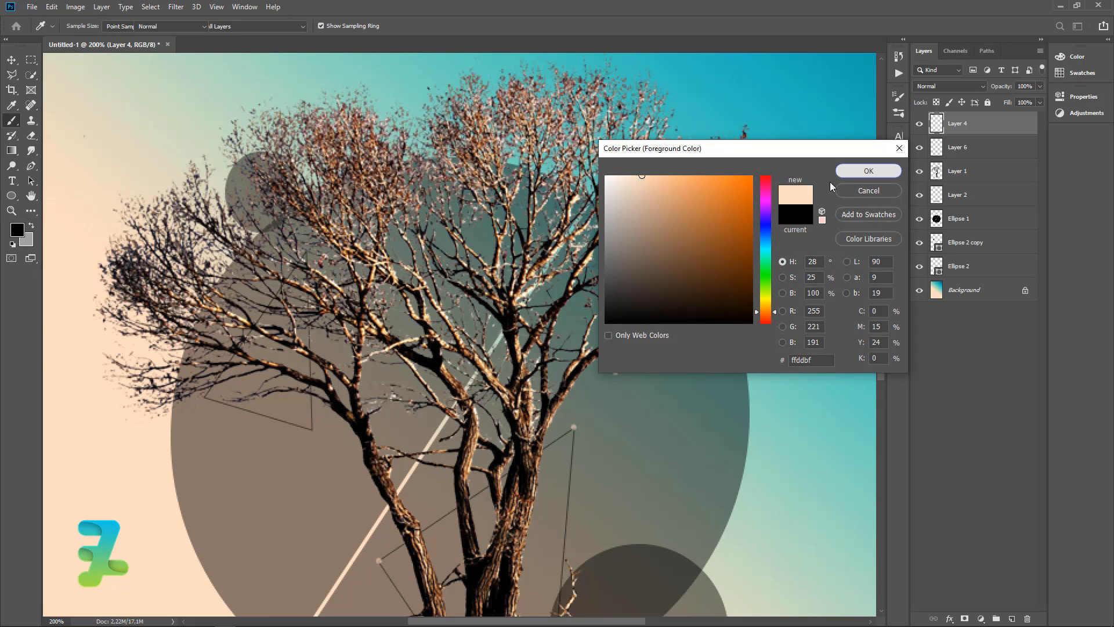
{"action": "left_click", "coordinate": [869, 170]}
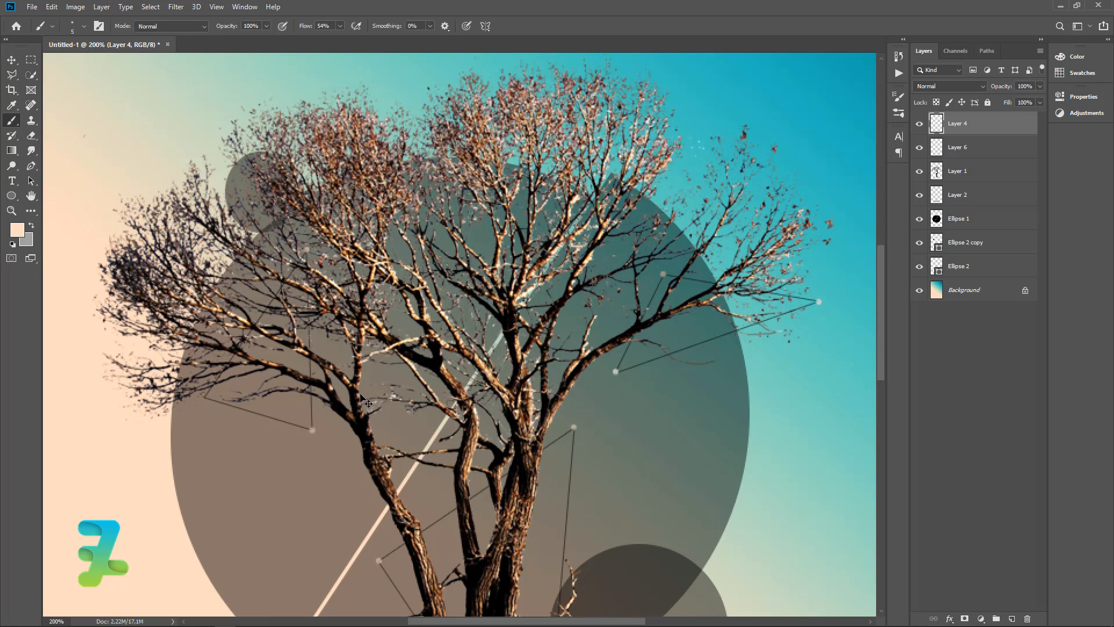
Set the foreground colour to the teal blue sampled from the upper-right area of the background gradient
{"action": "left_click", "coordinate": [16, 235]}
{"action": "left_click", "coordinate": [853, 93]}
{"action": "left_click", "coordinate": [873, 162]}
Add a new empty layer directly above Layer 2, beneath the tree layer
{"action": "left_click", "coordinate": [11, 60]}
{"action": "key", "text": "ctrl+minus"}
{"action": "key", "text": "ctrl+minus"}
{"action": "key", "text": "ctrl+minus"}
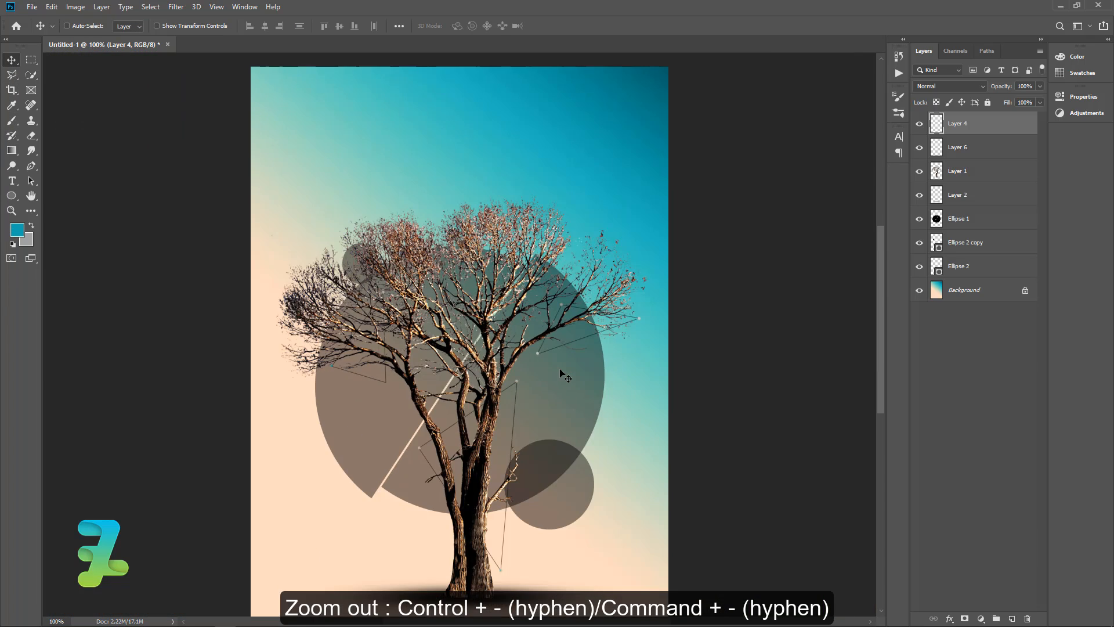
{"action": "key", "text": "ctrl+plus"}
{"action": "key", "text": "ctrl+plus"}
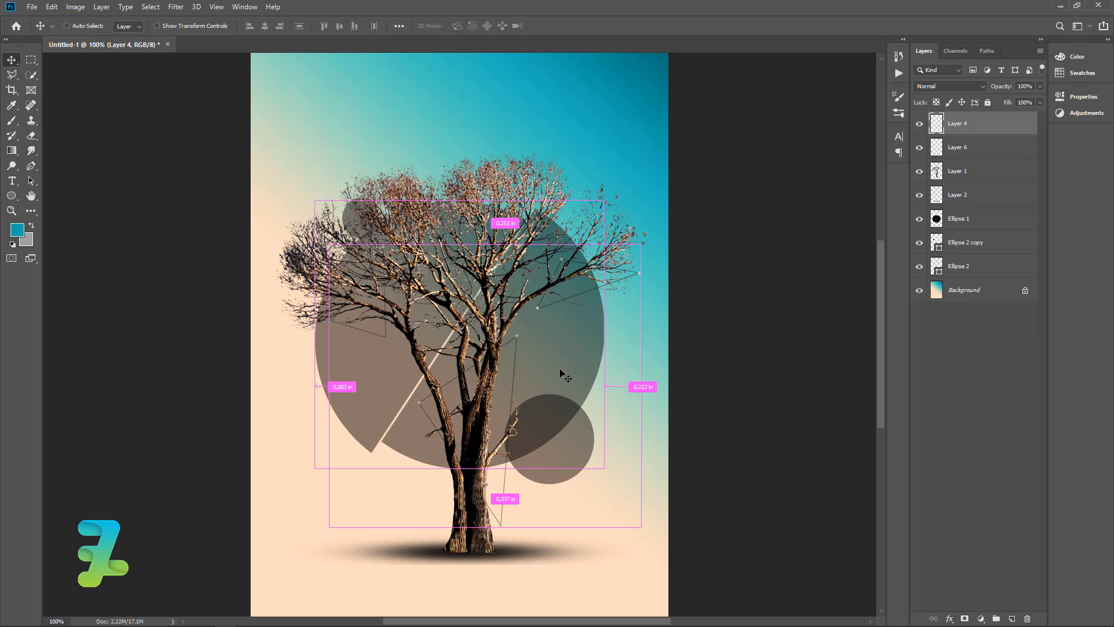
{"action": "key", "text": "ctrl+minus"}
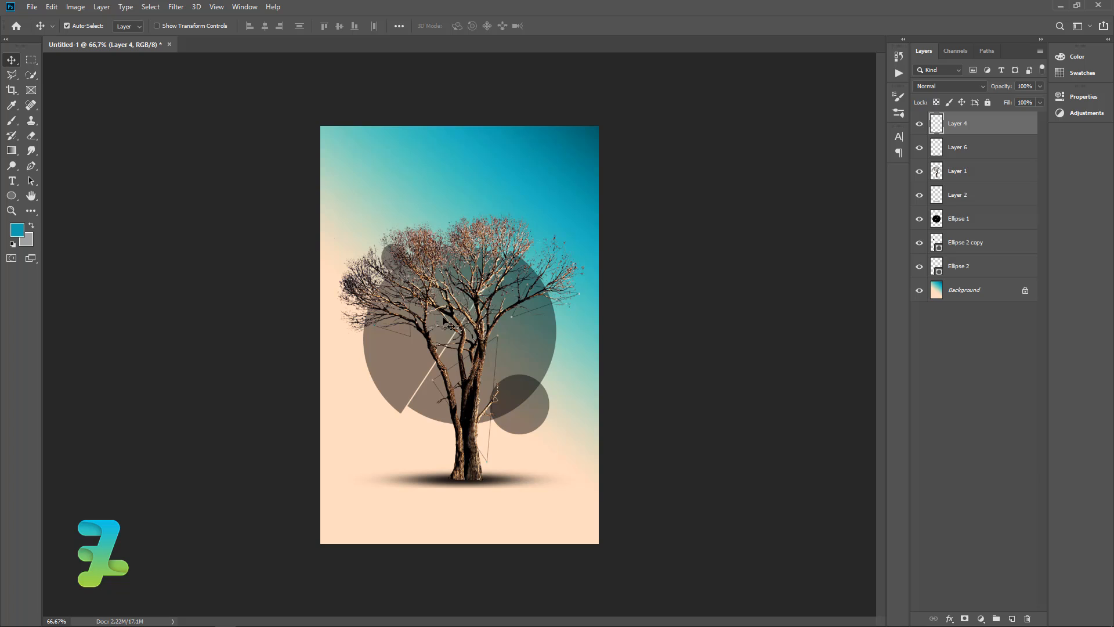
{"action": "left_click", "coordinate": [12, 182]}
{"action": "left_click", "coordinate": [975, 196]}
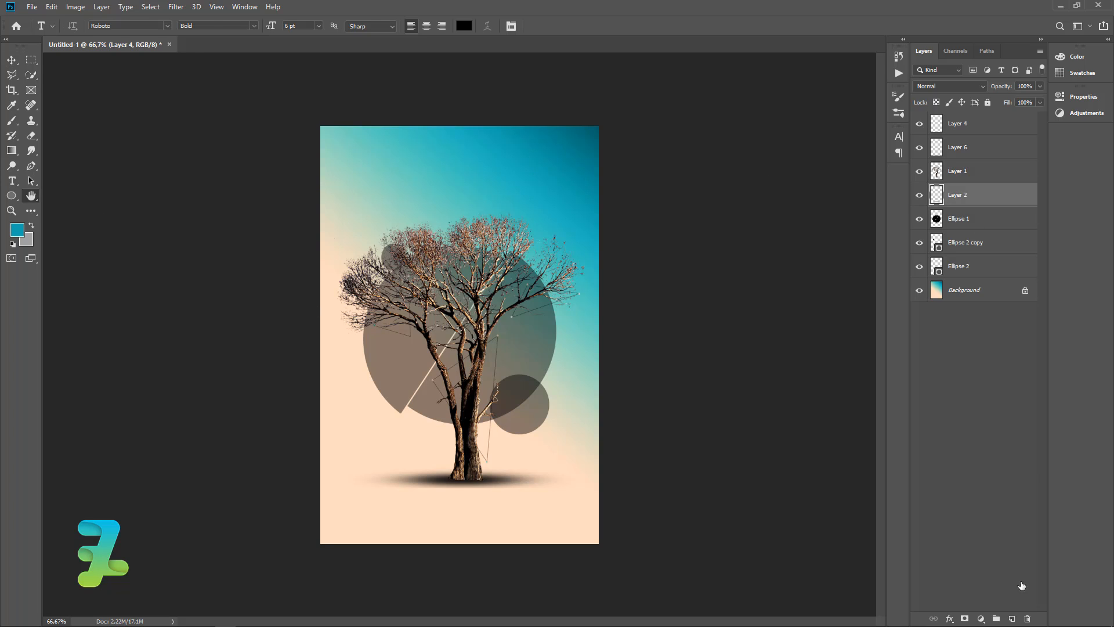
{"action": "left_click", "coordinate": [1065, 207]}
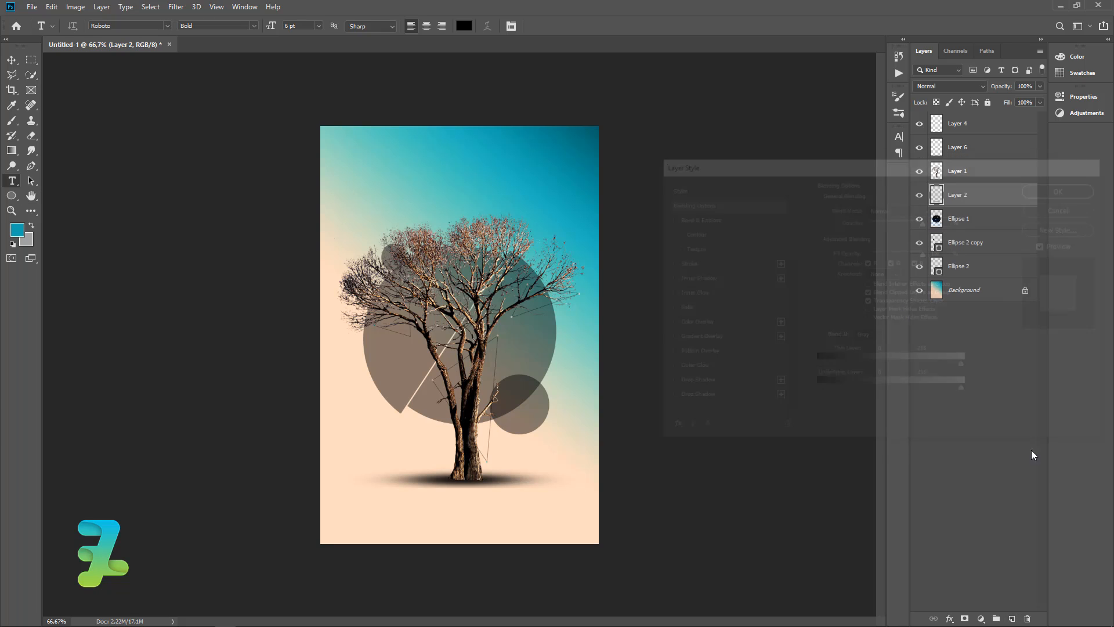
{"action": "left_click", "coordinate": [1012, 619]}
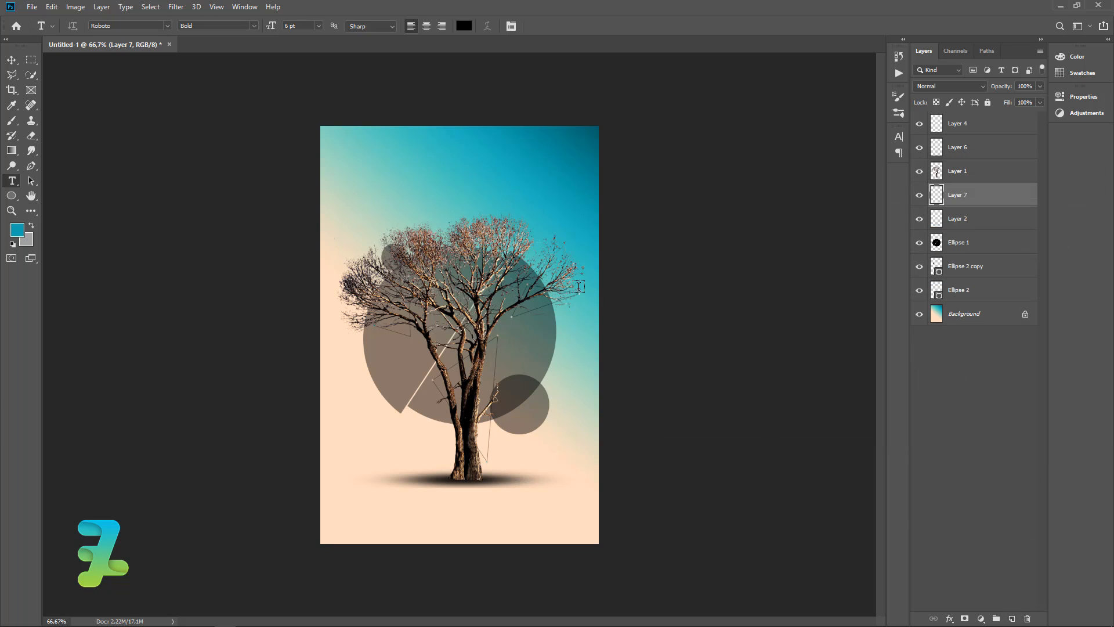
Place the letter "s" in 6 pt Roboto Bold above the tree's upper-left branches and colour it white #ffffff
{"action": "left_click", "coordinate": [390, 215]}
{"action": "type", "text": "s"}
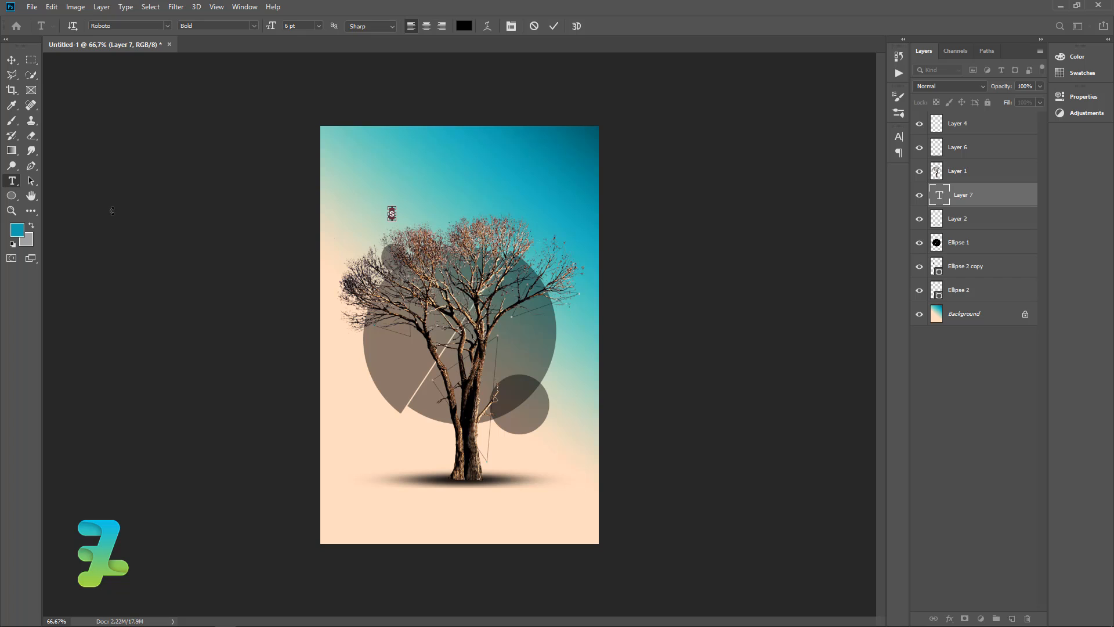
{"action": "left_click", "coordinate": [17, 230]}
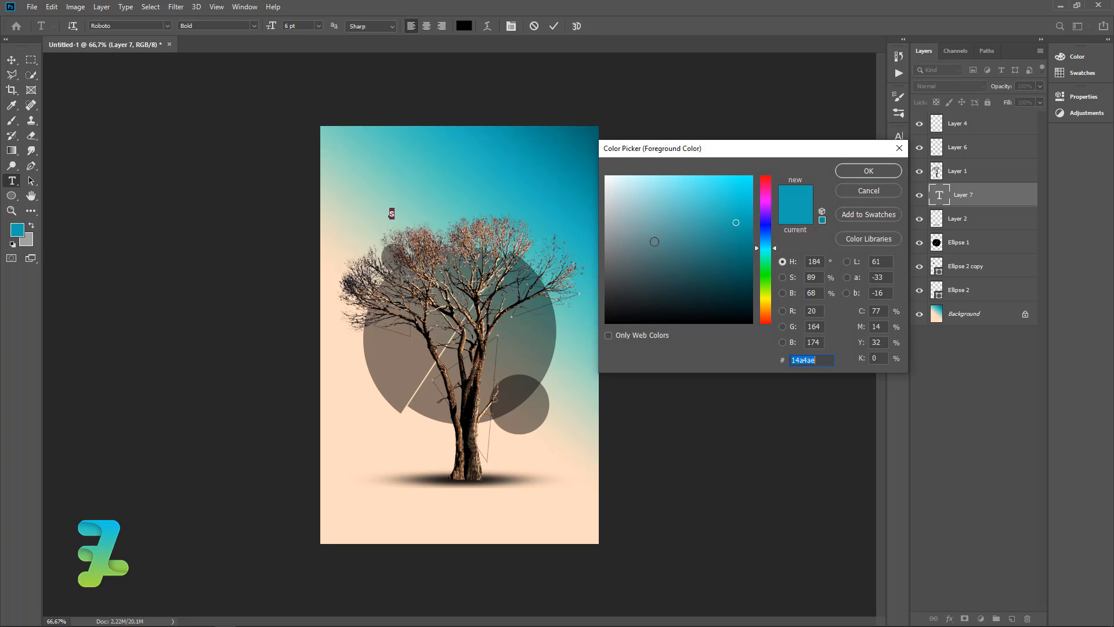
{"action": "type", "text": "ffffff"}
{"action": "left_click", "coordinate": [875, 175]}
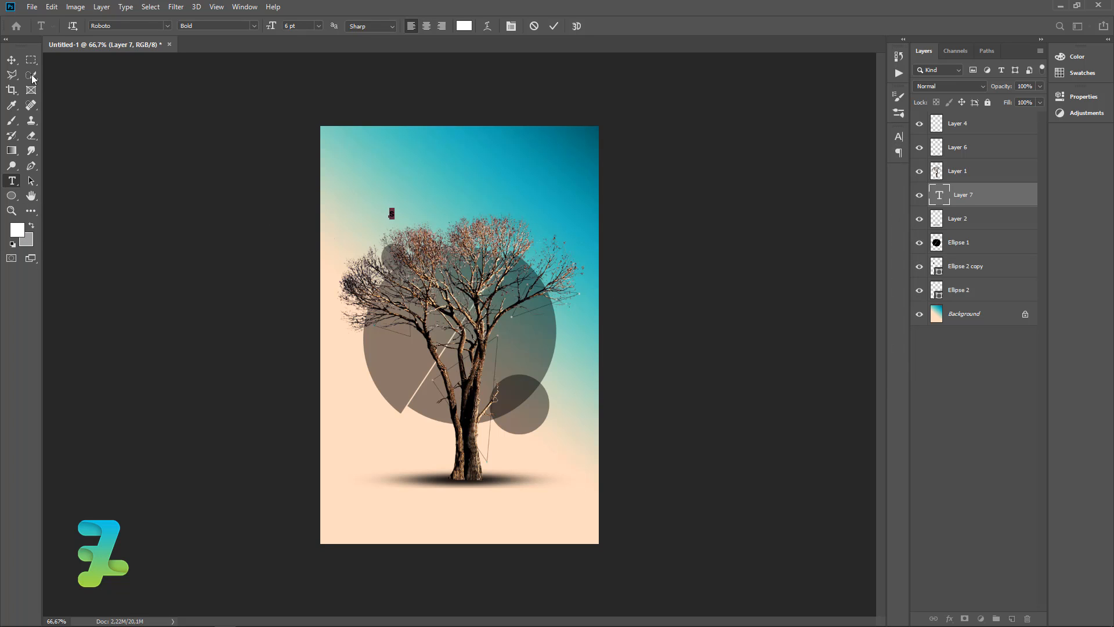
Move the letter "s" down to the upper-left edge of the tree's crown
{"action": "left_click", "coordinate": [11, 60]}
{"action": "key", "text": "ctrl+plus"}
{"action": "key", "text": "ctrl+plus"}
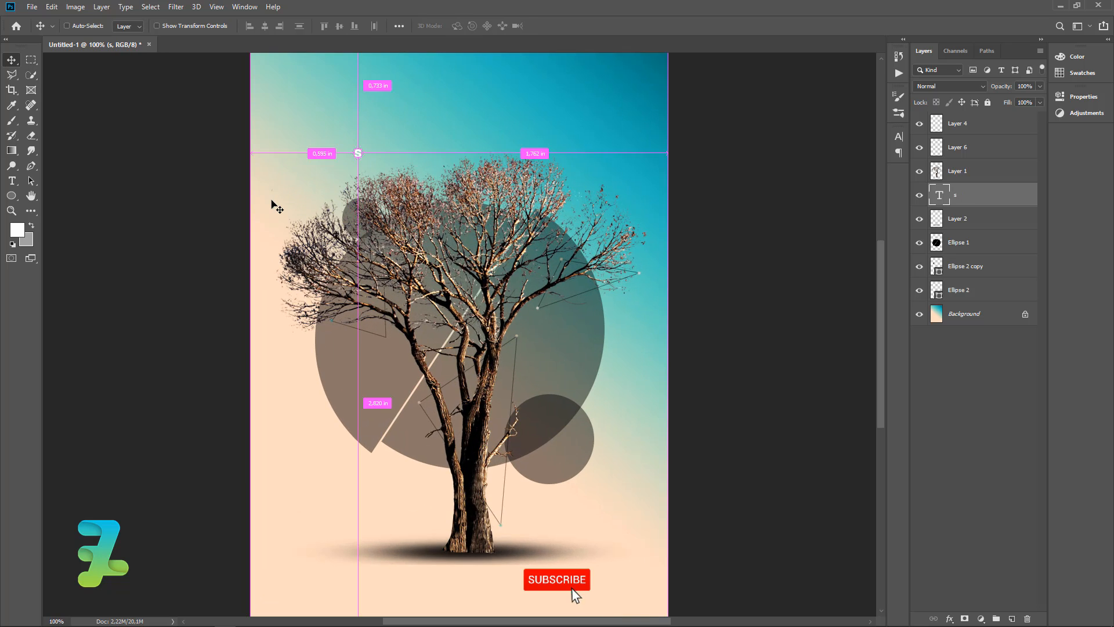
{"action": "key", "text": "ctrl+minus"}
{"action": "left_click_drag", "start_coordinate": [358, 154], "coordinate": [367, 176]}
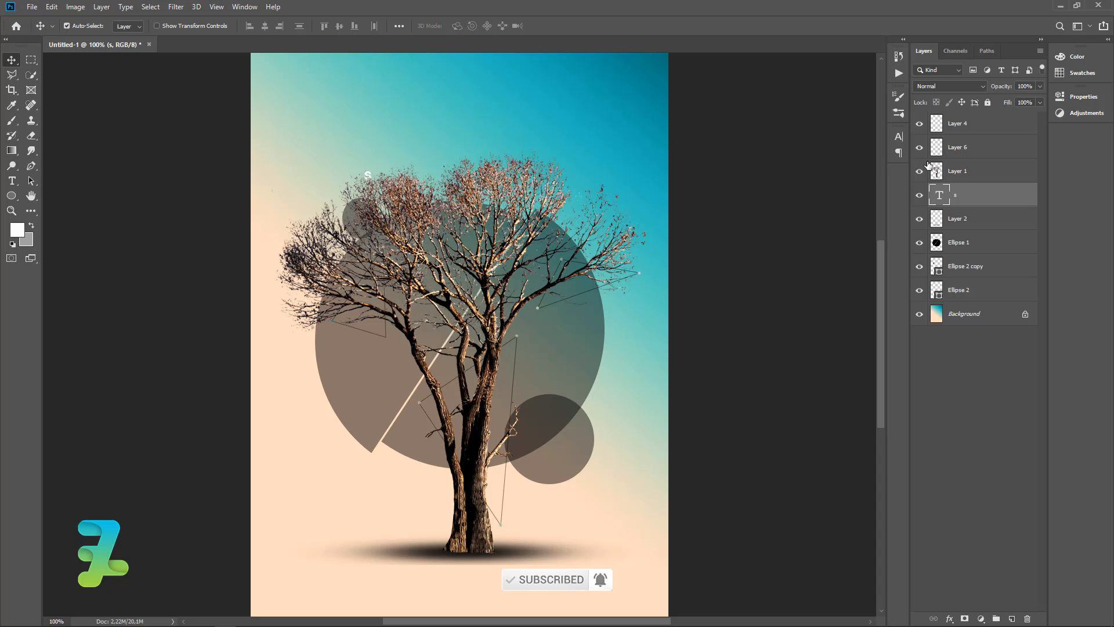
Set the font size of the letter "s" to 16 pt
{"action": "double_click", "coordinate": [940, 195]}
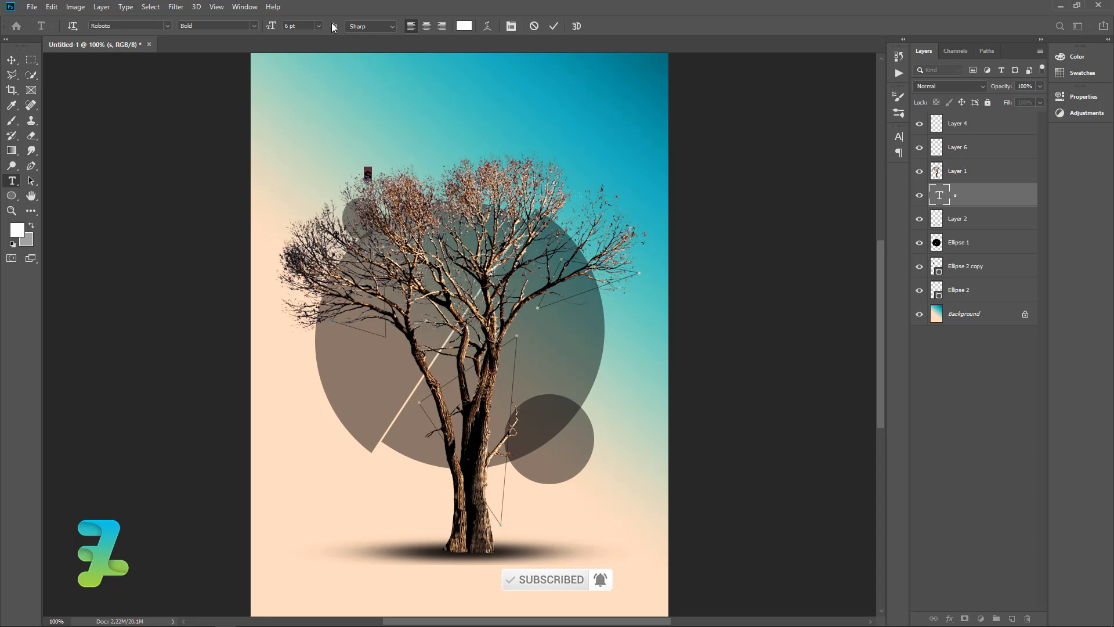
{"action": "left_click", "coordinate": [318, 26]}
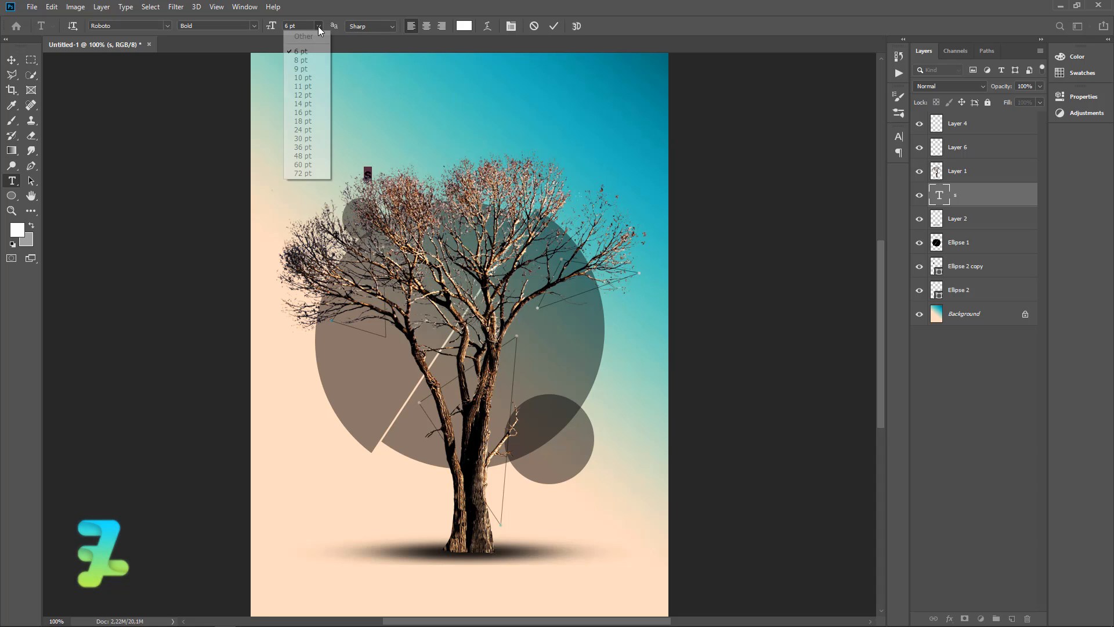
{"action": "left_click", "coordinate": [301, 111]}
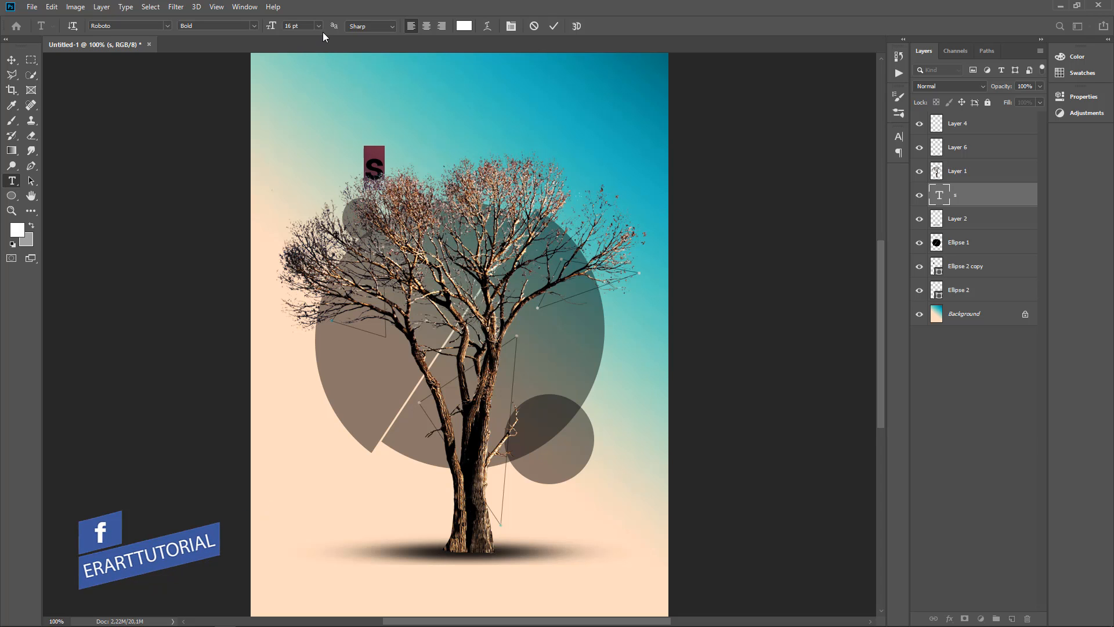
{"action": "left_click", "coordinate": [12, 59]}
Duplicate the letter "s" slightly to its right and change the copy to "a"
{"action": "mouse_move", "coordinate": [373, 167]}
{"action": "left_mouse_down"}
{"action": "mouse_move", "coordinate": [363, 175]}
{"action": "mouse_move", "coordinate": [390, 167]}
{"action": "left_mouse_up"}
{"action": "double_click", "coordinate": [938, 192]}
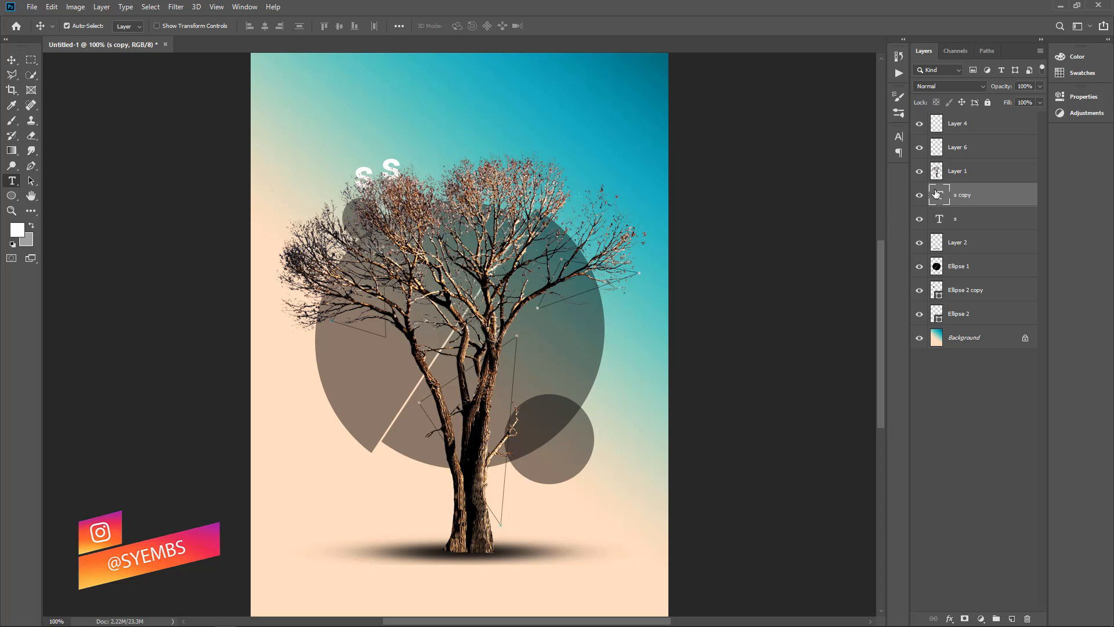
{"action": "left_click", "coordinate": [11, 60]}
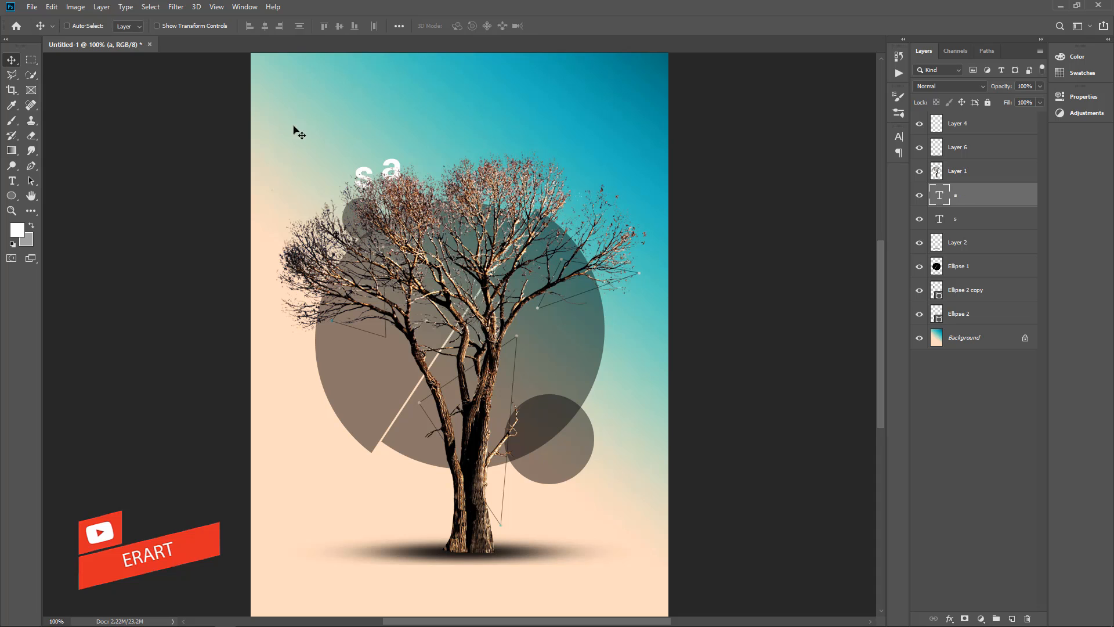
Duplicate the letter "a" further right along the top of the crown and change the copy to "v"
{"action": "left_click_drag", "start_coordinate": [404, 166], "coordinate": [459, 168]}
{"action": "key", "text": "ctrl"}
{"action": "key", "text": "ctrl"}
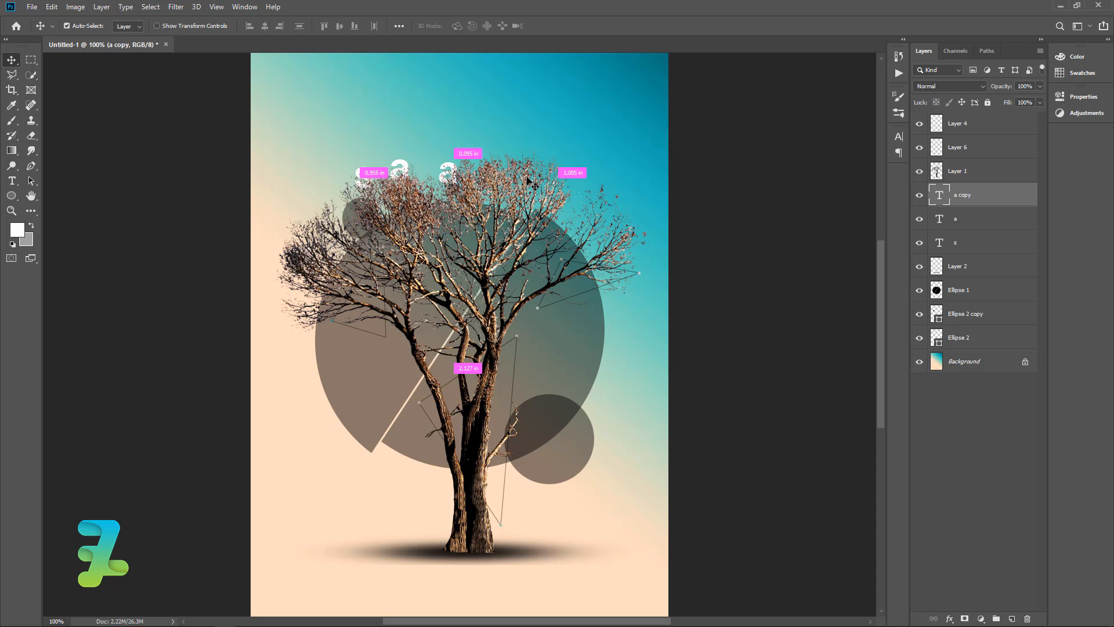
{"action": "double_click", "coordinate": [938, 197]}
{"action": "type", "text": "y"}
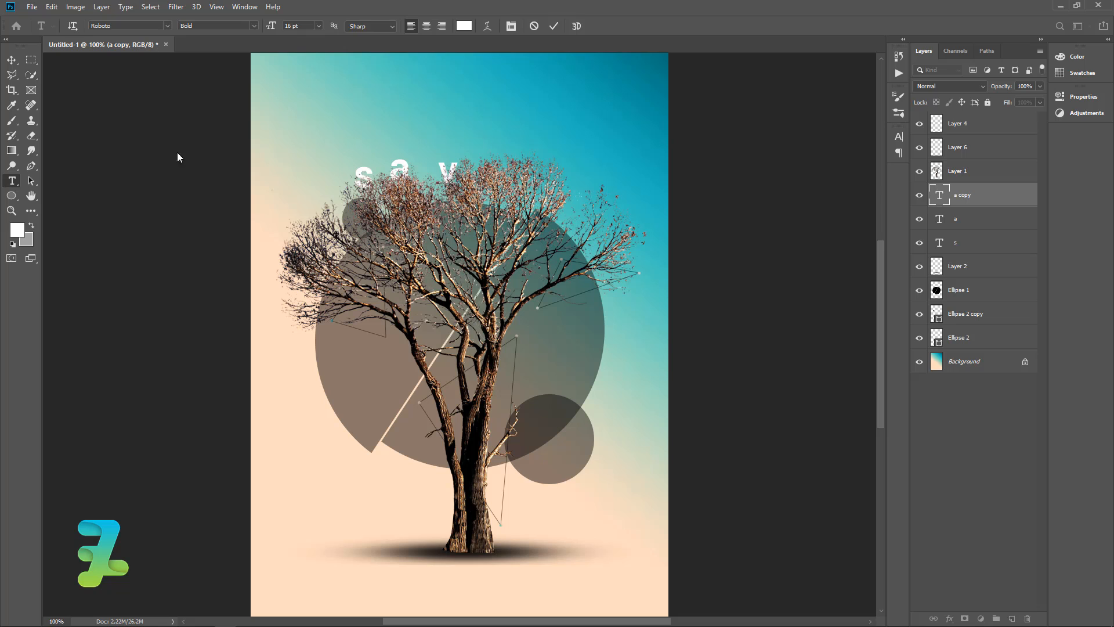
{"action": "left_click", "coordinate": [12, 60]}
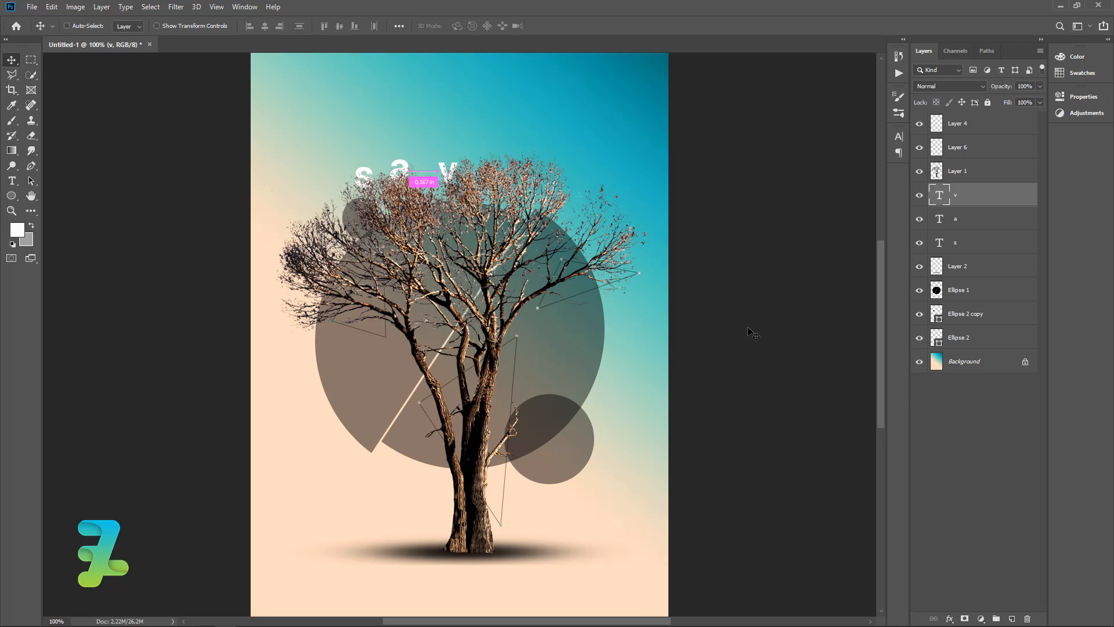
Duplicate the letter "v" up and to its right and change the copy to "e"
{"action": "key", "text": "ctrl+j"}
{"action": "left_click_drag", "start_coordinate": [447, 173], "coordinate": [489, 160]}
{"action": "double_click", "coordinate": [942, 193]}
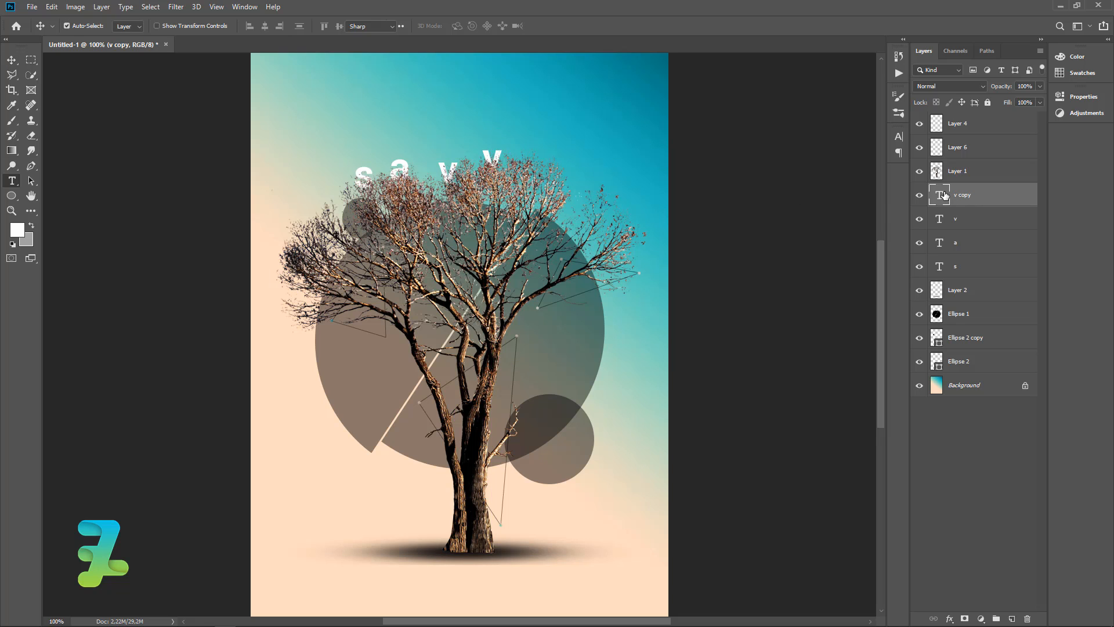
{"action": "type", "text": "e"}
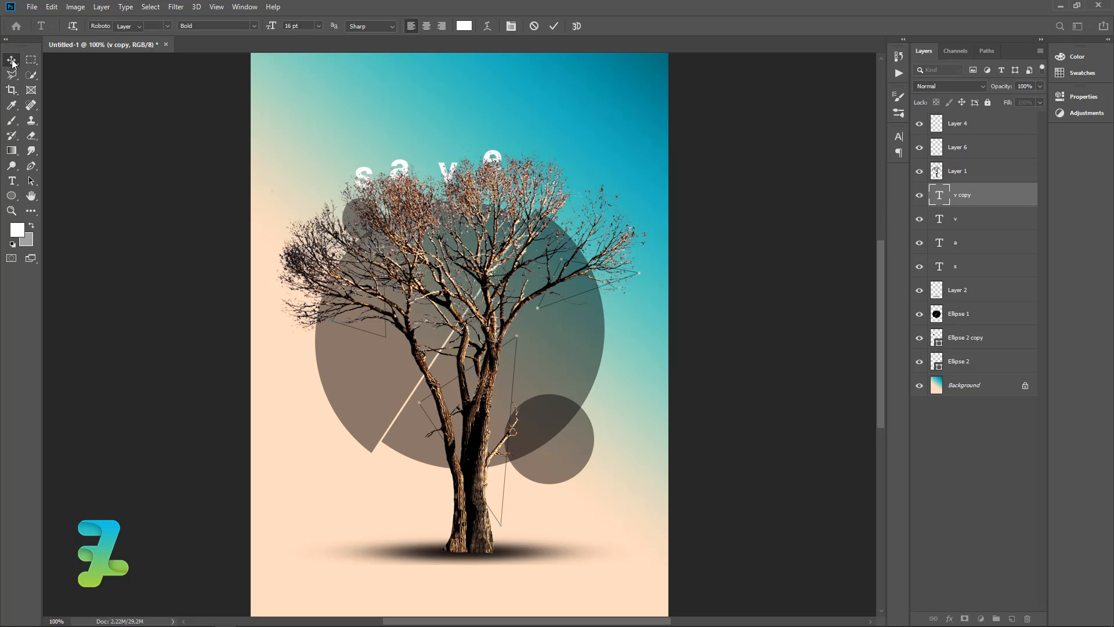
{"action": "left_click", "coordinate": [12, 60]}
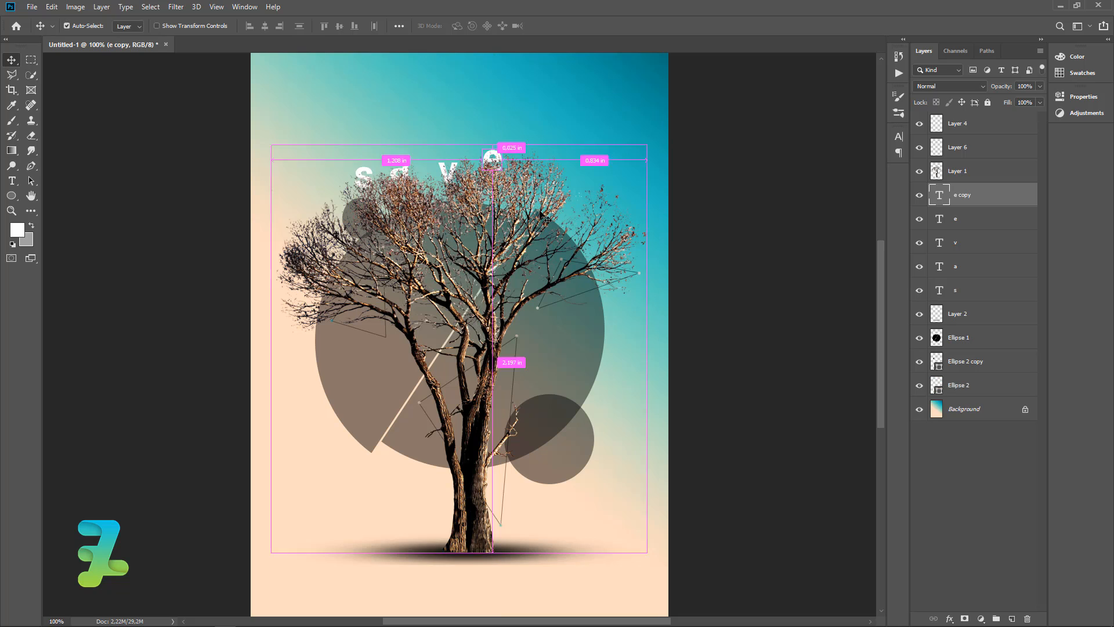
Place the copy of the letter "e" further right along the top of the crown and change it to "t"
{"action": "left_click_drag", "start_coordinate": [492, 160], "coordinate": [537, 158]}
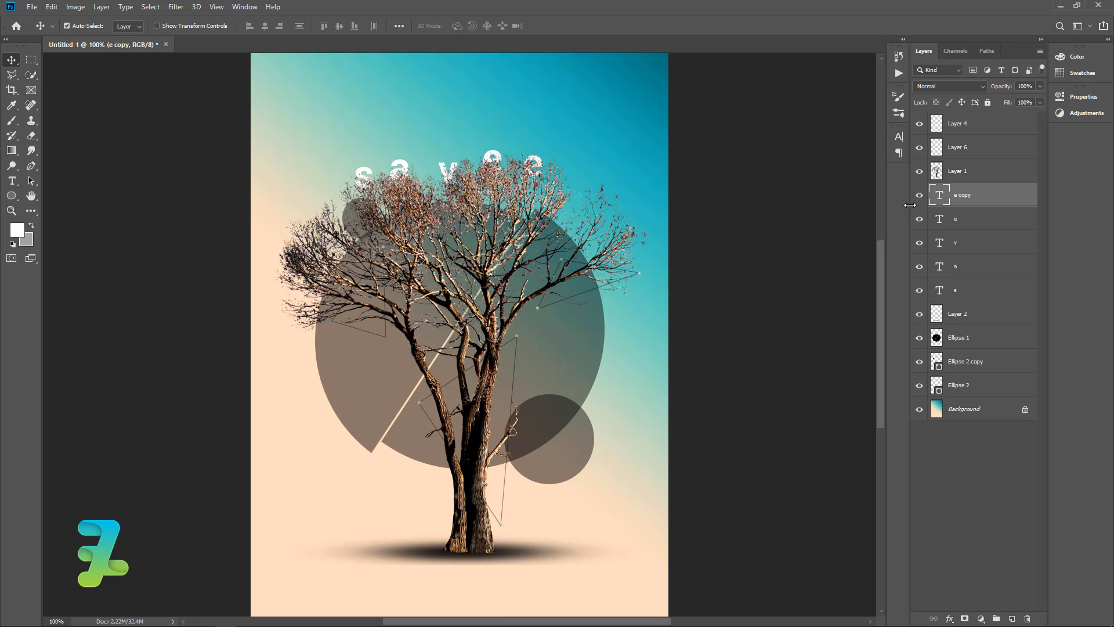
{"action": "double_click", "coordinate": [946, 199]}
{"action": "type", "text": "t"}
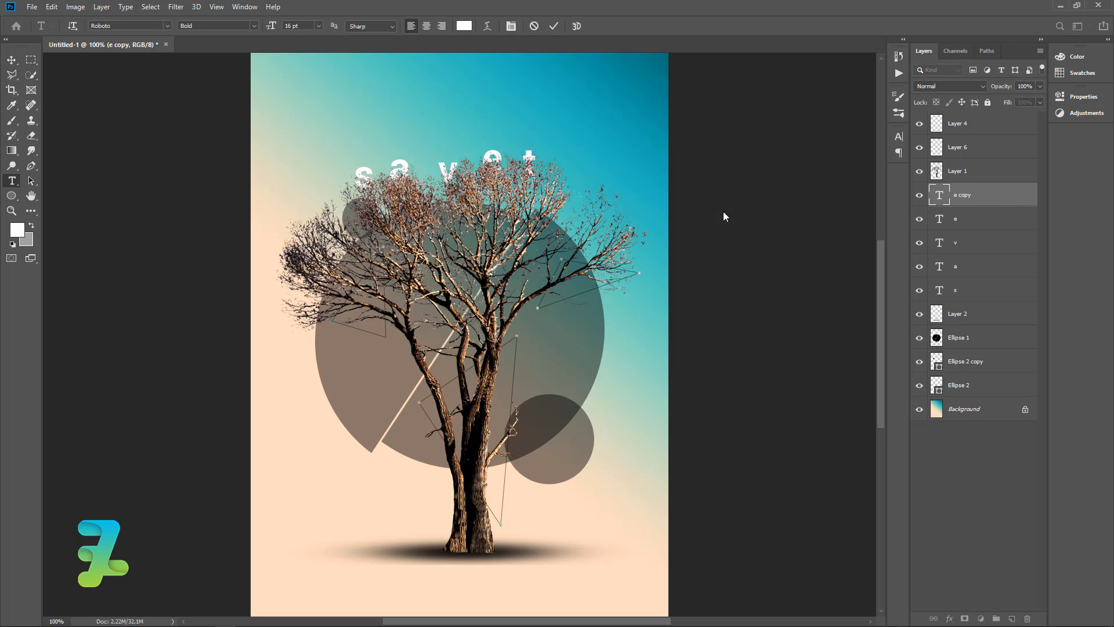
{"action": "left_click", "coordinate": [9, 60]}
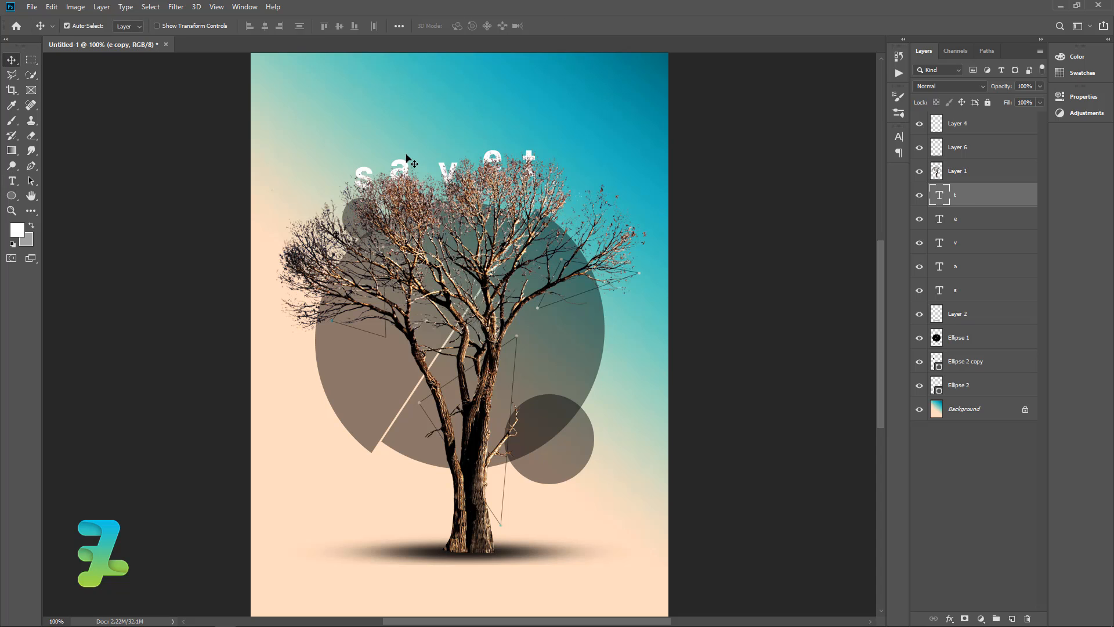
Duplicate the letter "t" slightly down and to its right and change the copy to "r"
{"action": "key", "text": "ctrl+j"}
{"action": "left_click_drag", "start_coordinate": [544, 168], "coordinate": [564, 177]}
{"action": "double_click", "coordinate": [940, 197]}
{"action": "type", "text": "r"}
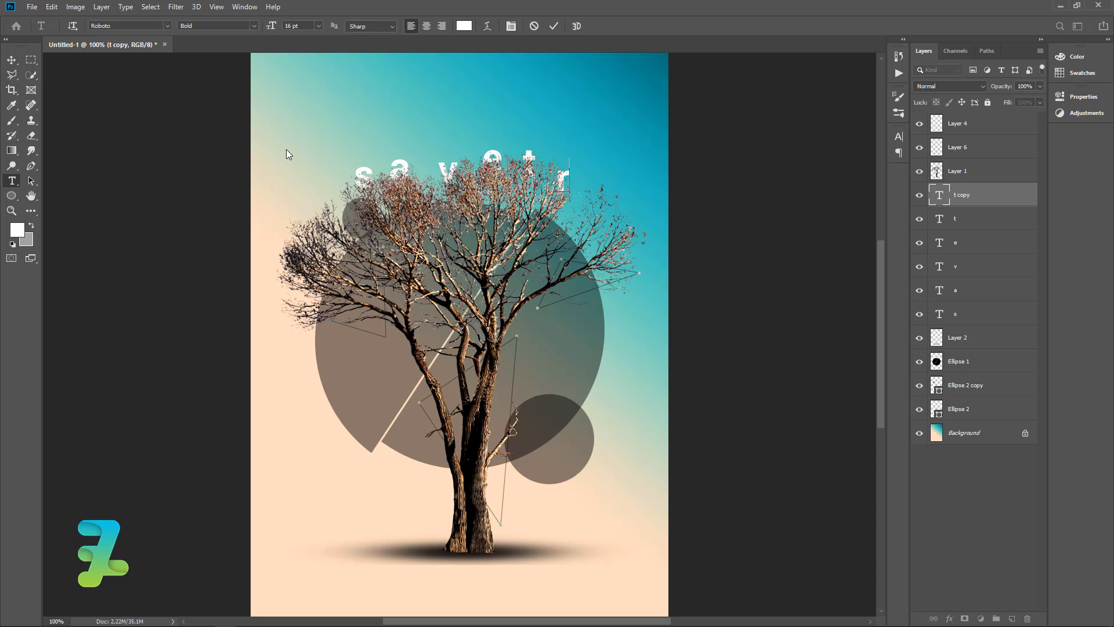
{"action": "left_click", "coordinate": [11, 60]}
Duplicate the letter "r" down along the right side of the crown and change the copy to "e"
{"action": "left_click_drag", "start_coordinate": [563, 189], "coordinate": [589, 227]}
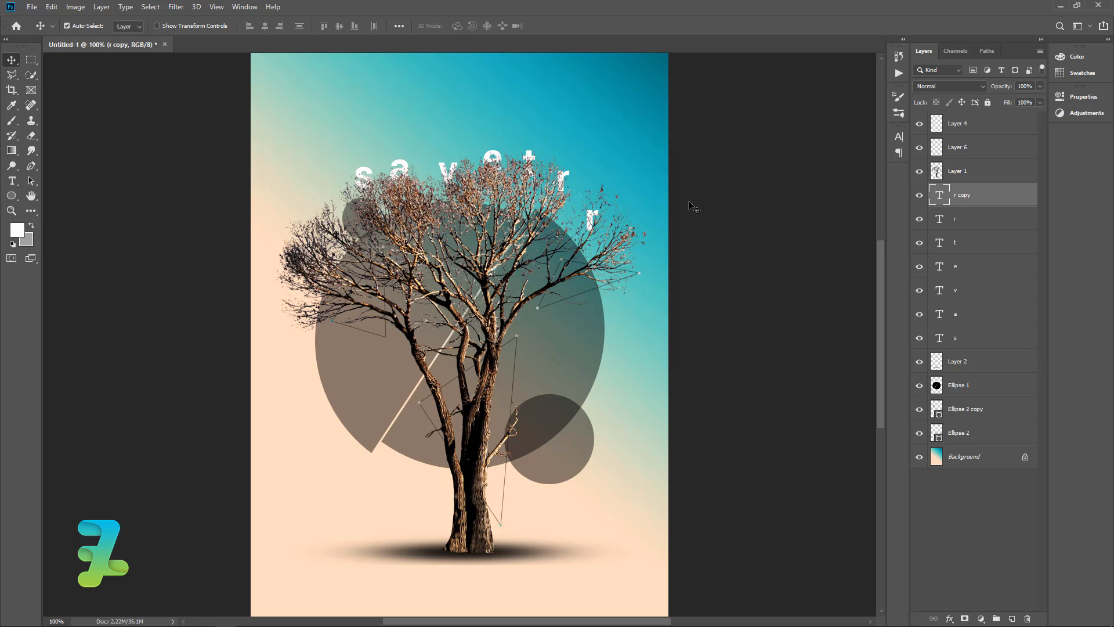
{"action": "double_click", "coordinate": [940, 196]}
{"action": "type", "text": "e"}
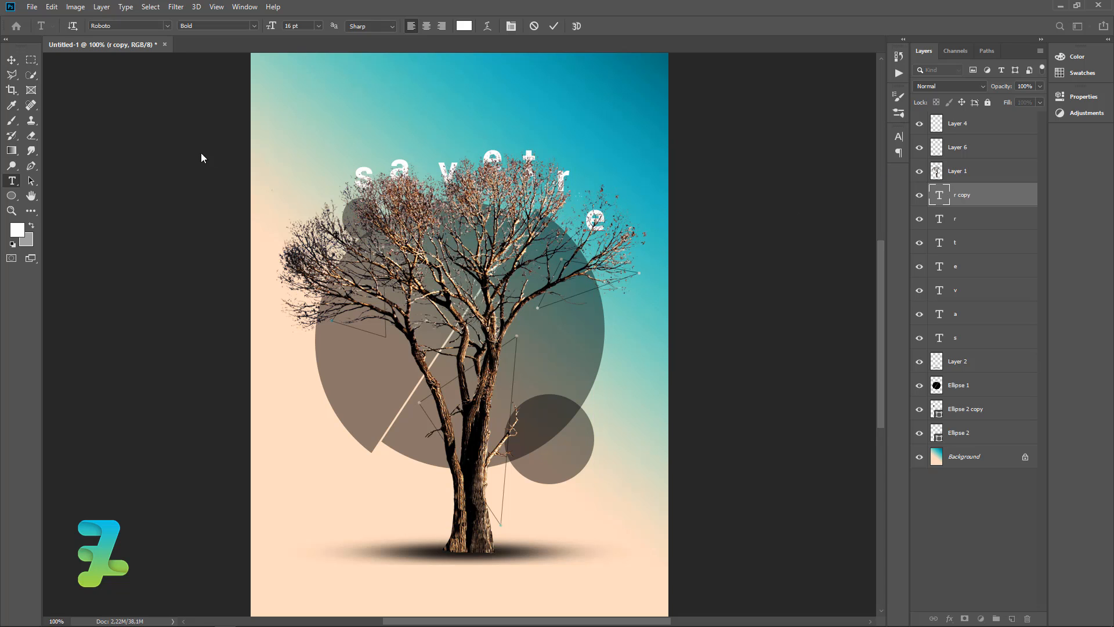
{"action": "left_click", "coordinate": [8, 59]}
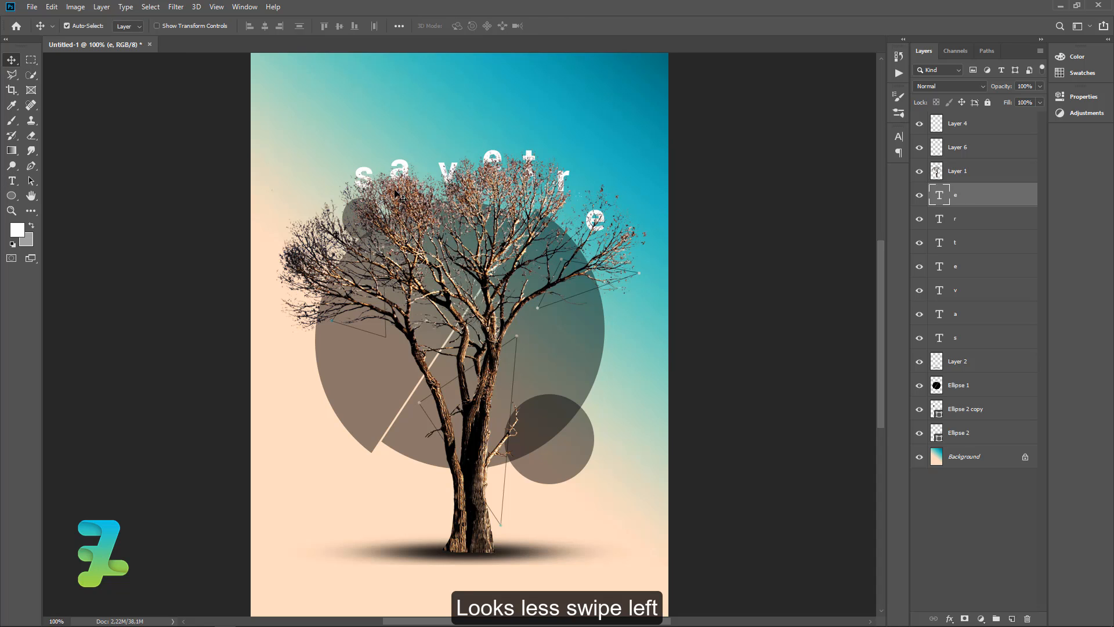
Spread the letters "s", "a" and "v" along the left edge of the crown, rising from its outer branches
{"action": "left_click", "coordinate": [367, 175]}
{"action": "left_click_drag", "start_coordinate": [369, 176], "coordinate": [294, 232]}
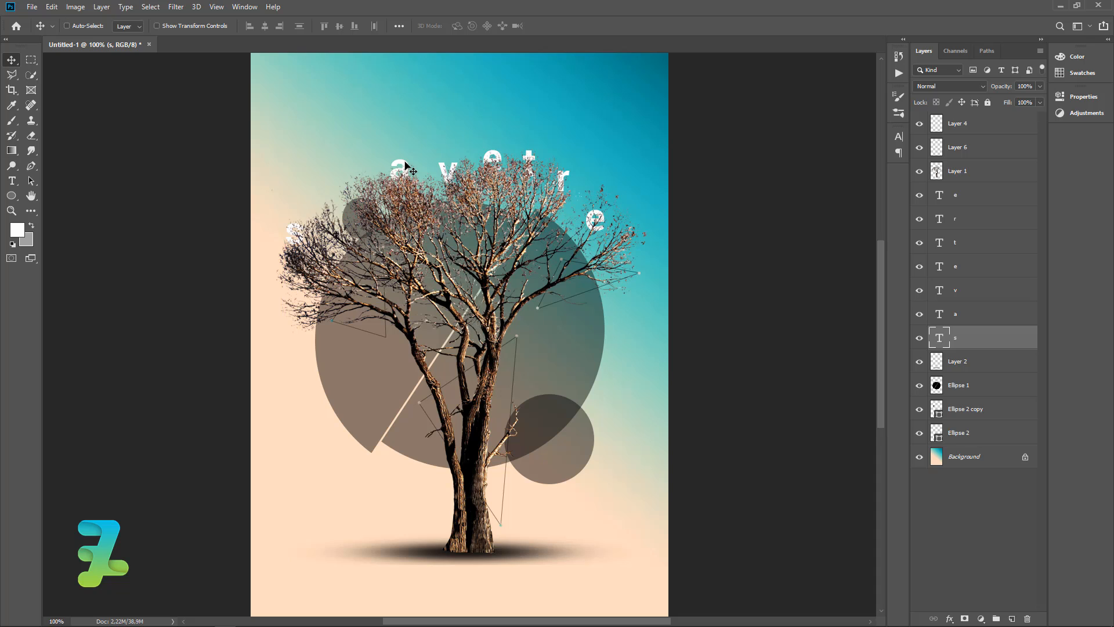
{"action": "key", "text": "ctrl+z"}
{"action": "left_click_drag", "start_coordinate": [362, 175], "coordinate": [293, 230]}
{"action": "left_click", "coordinate": [406, 163]}
{"action": "left_click_drag", "start_coordinate": [406, 163], "coordinate": [327, 207]}
{"action": "left_click_drag", "start_coordinate": [450, 173], "coordinate": [355, 184]}
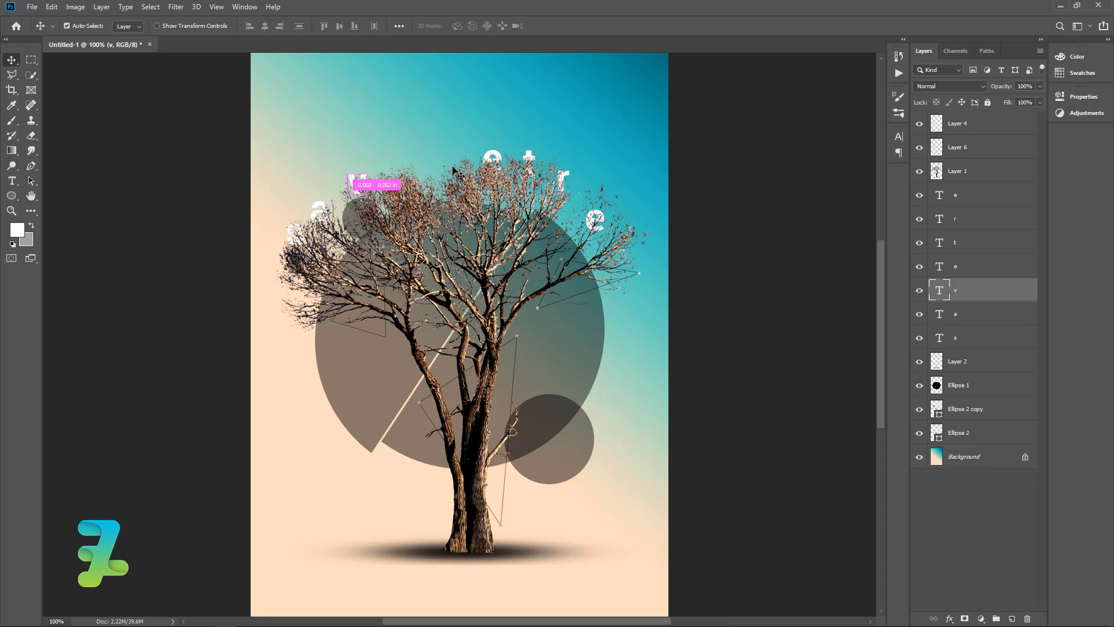
Move the first "e" and the letter "t" left so they continue the arc after "v" along the crown's top
{"action": "left_click_drag", "start_coordinate": [488, 159], "coordinate": [352, 180]}
{"action": "key", "text": "ctrl+z"}
{"action": "key", "text": "ctrl+z"}
{"action": "left_click", "coordinate": [492, 156], "text": "ctrl"}
{"action": "left_click_drag", "start_coordinate": [492, 156], "coordinate": [401, 168]}
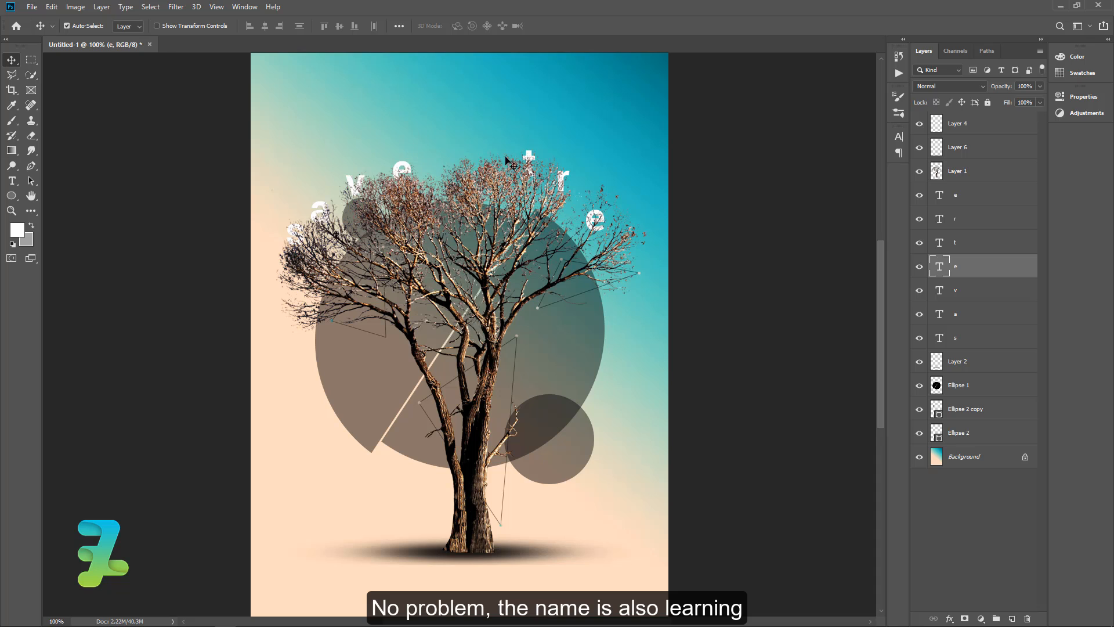
{"action": "left_click", "coordinate": [529, 158]}
{"action": "left_click_drag", "start_coordinate": [530, 158], "coordinate": [455, 166]}
Move the letter "r" up and left to the top of the crown, just right of the "t"
{"action": "left_click_drag", "start_coordinate": [562, 175], "coordinate": [535, 157]}
{"action": "key", "text": "ctrl+z"}
{"action": "left_click", "coordinate": [569, 173]}
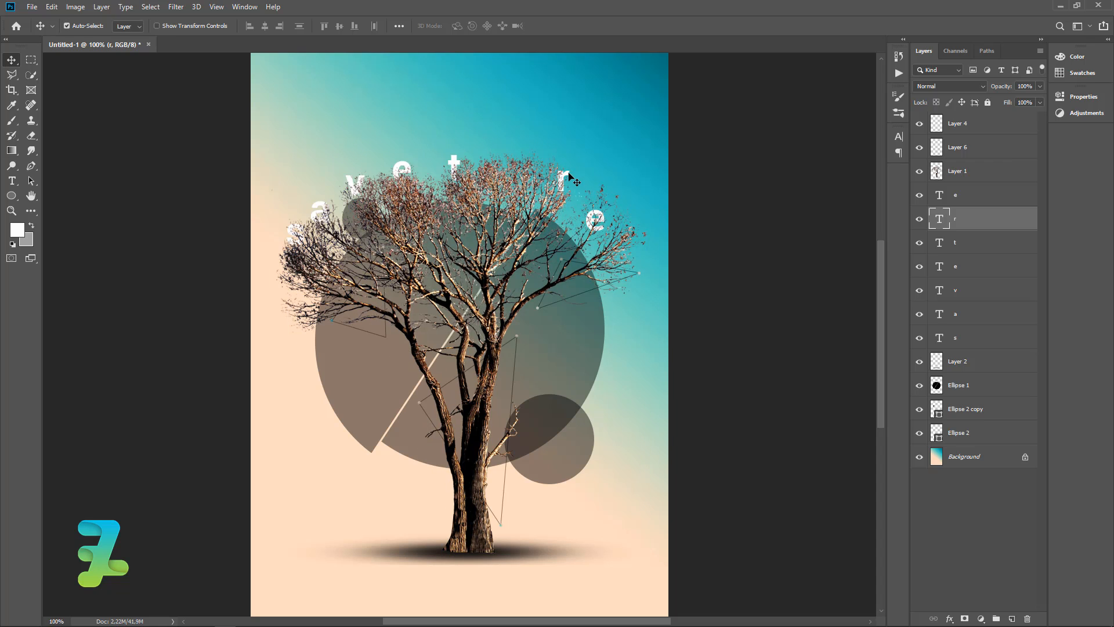
{"action": "left_click_drag", "start_coordinate": [566, 169], "coordinate": [499, 156]}
Arrange the last "e" and two duplicates down the right side of the crown and change the outermost letter to "s"
{"action": "left_click", "coordinate": [600, 226]}
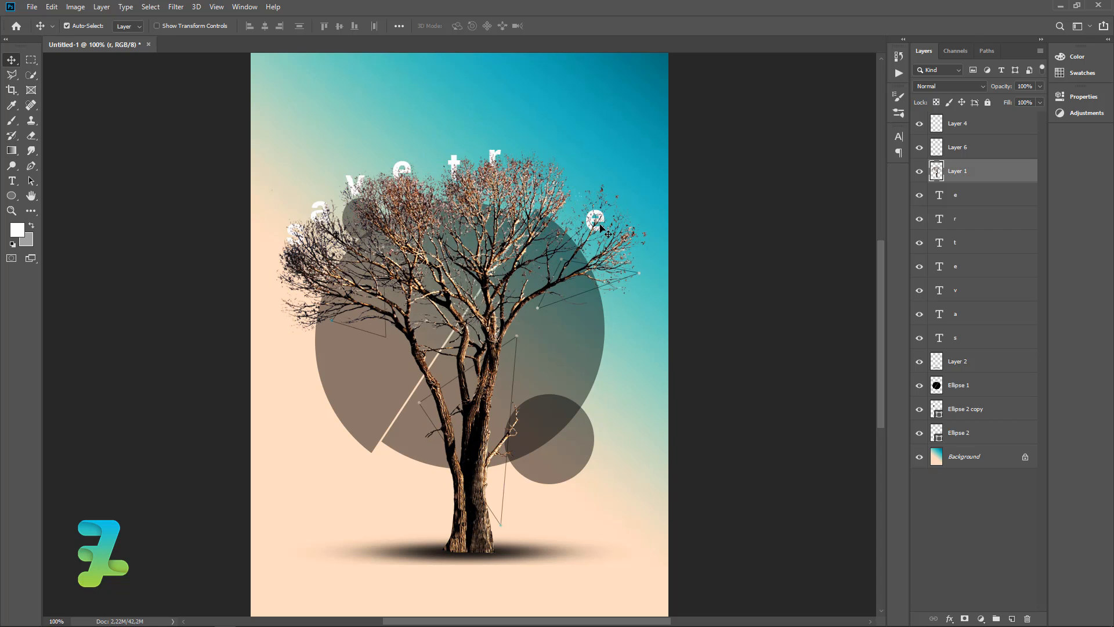
{"action": "left_click", "coordinate": [941, 200]}
{"action": "left_click_drag", "start_coordinate": [595, 220], "coordinate": [627, 238]}
{"action": "key", "text": "ctrl+j"}
{"action": "key", "text": "ctrl+j"}
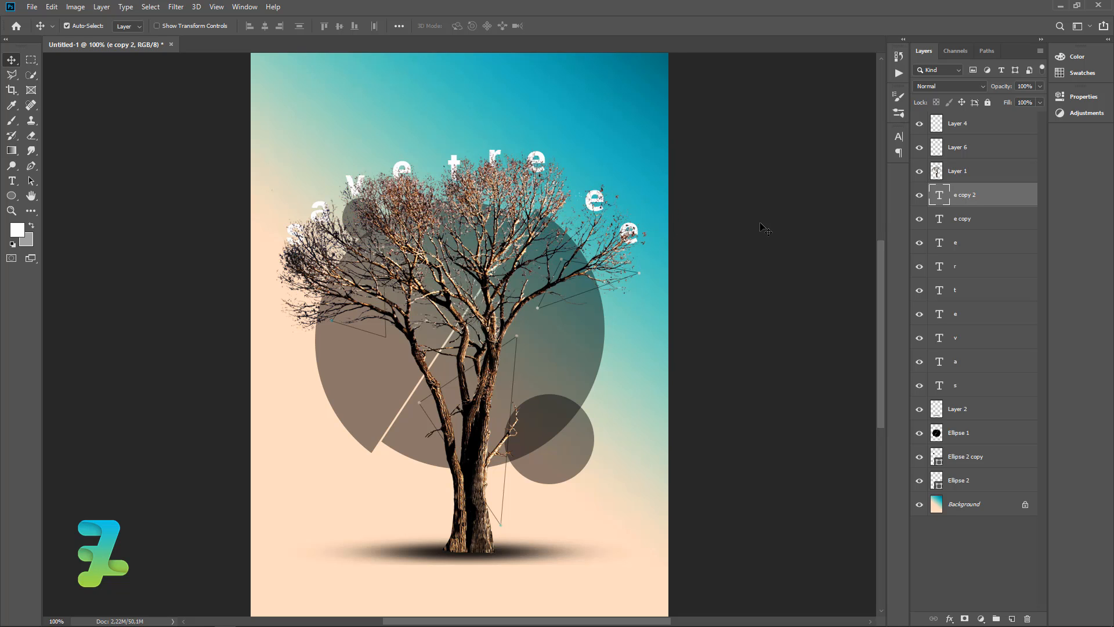
{"action": "double_click", "coordinate": [938, 199]}
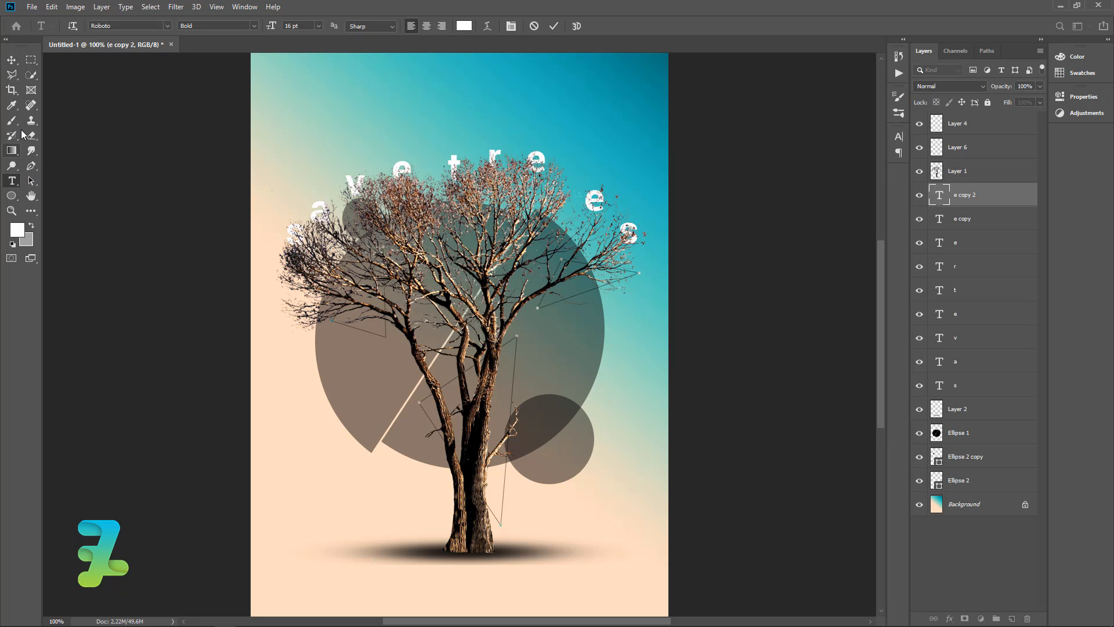
{"action": "left_click", "coordinate": [10, 62]}
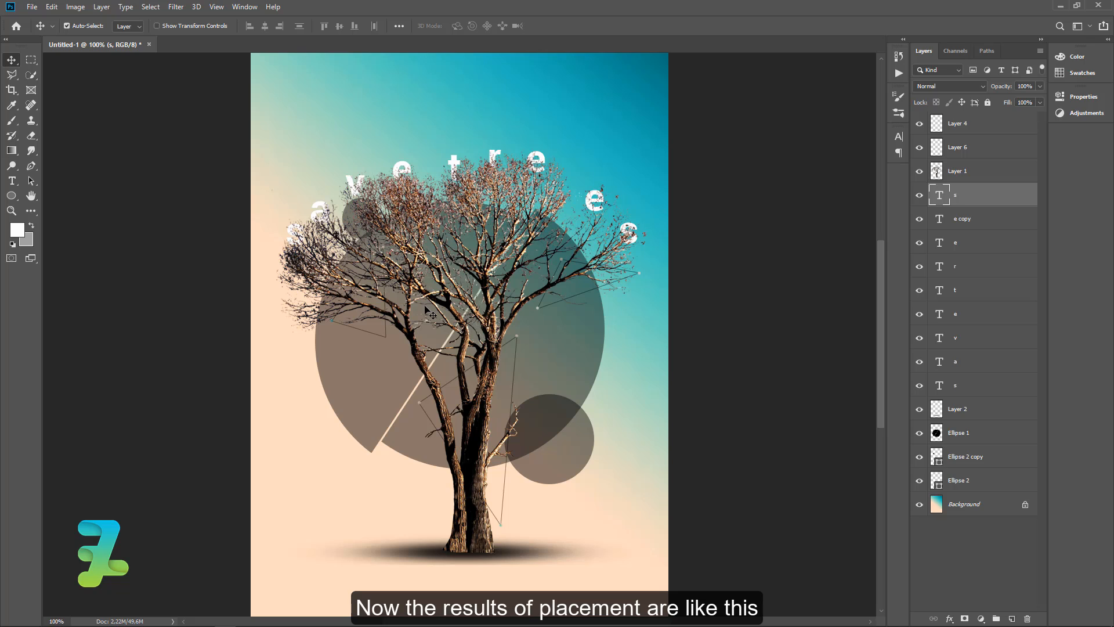
Erase the lower part of the tree's ground shadow on Layer 2 using the Eraser at size 125
{"action": "scroll", "coordinate": [428, 443], "scroll_direction": "down", "scroll_amount": 3}
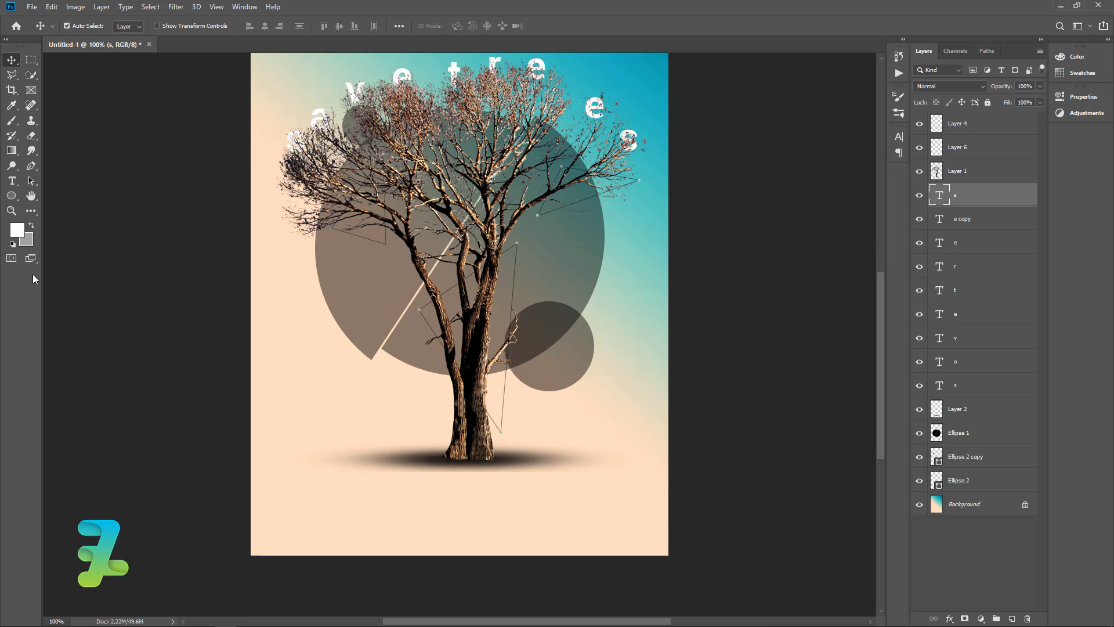
{"action": "left_click", "coordinate": [435, 469]}
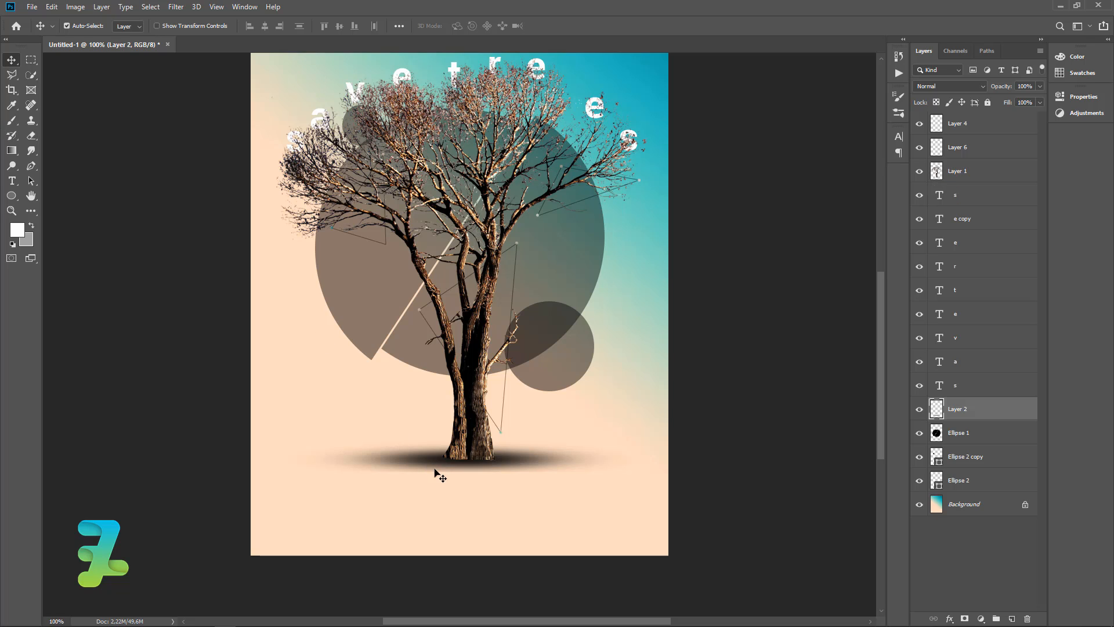
{"action": "left_click", "coordinate": [31, 136]}
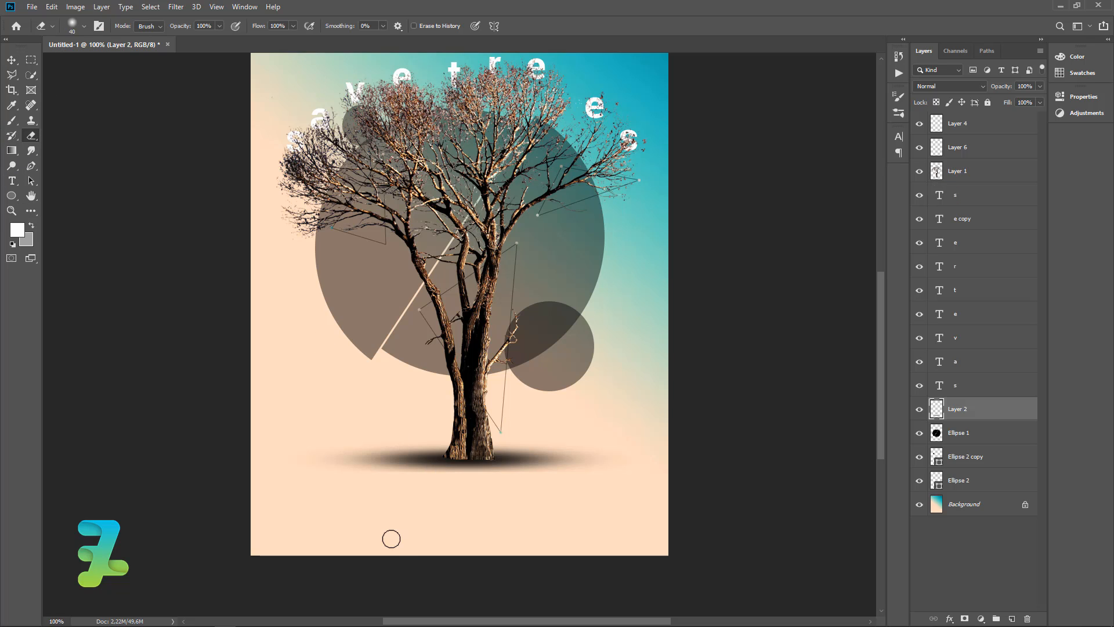
{"action": "key", "text": "bracketright"}
{"action": "key", "text": "bracketright"}
{"action": "key", "text": "bracketright"}
{"action": "key", "text": "bracketright"}
{"action": "key", "text": "bracketright"}
{"action": "key", "text": "bracketright"}
{"action": "key", "text": "bracketright"}
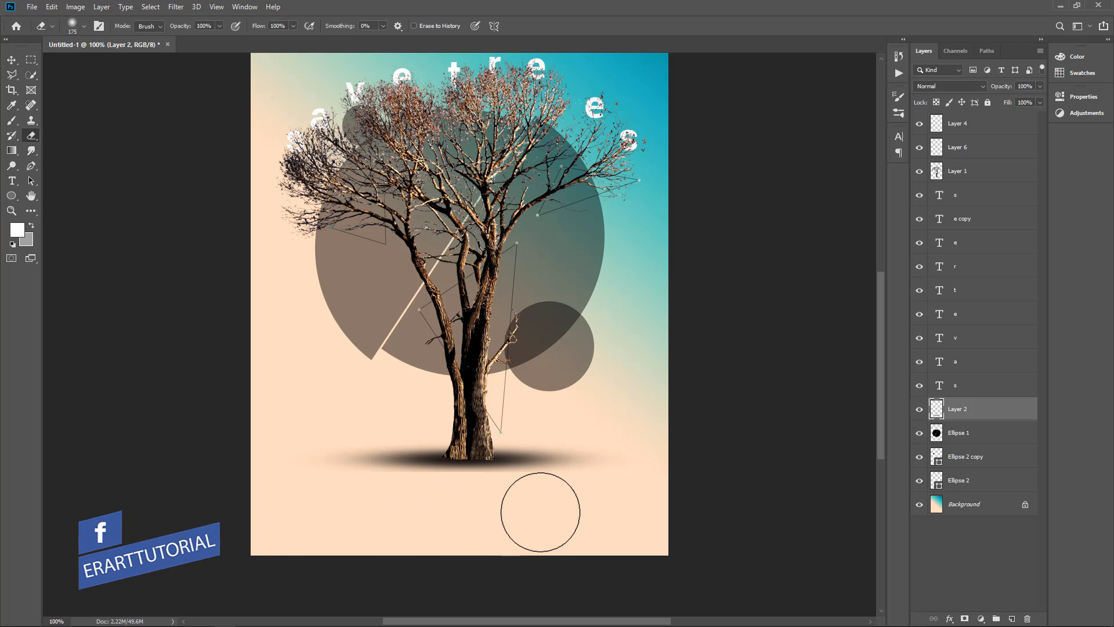
{"action": "key", "text": "bracketleft"}
{"action": "key", "text": "bracketleft"}
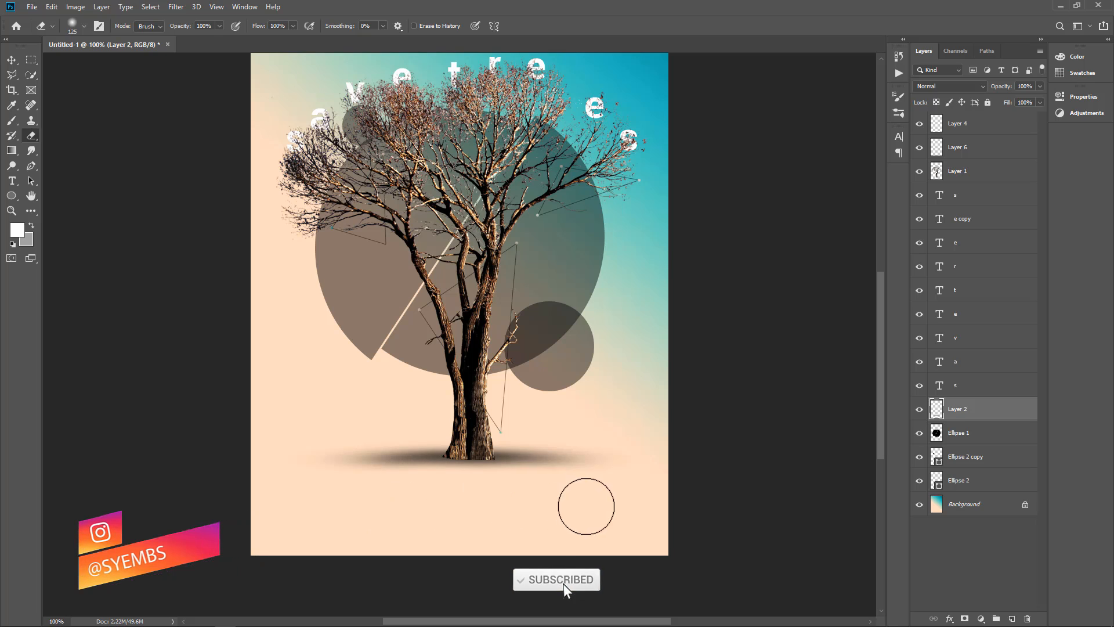
{"action": "left_click", "coordinate": [11, 60]}
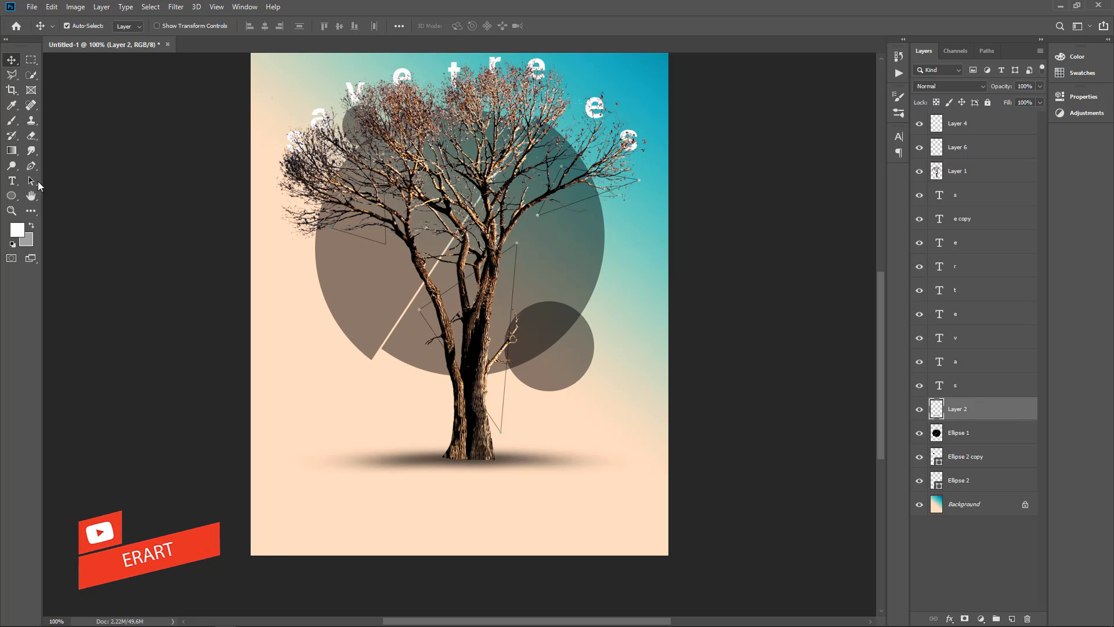
Group all the single-letter text layers, from the top "s" down to the first "s"
{"action": "left_click", "coordinate": [11, 181]}
{"action": "left_click", "coordinate": [1000, 199]}
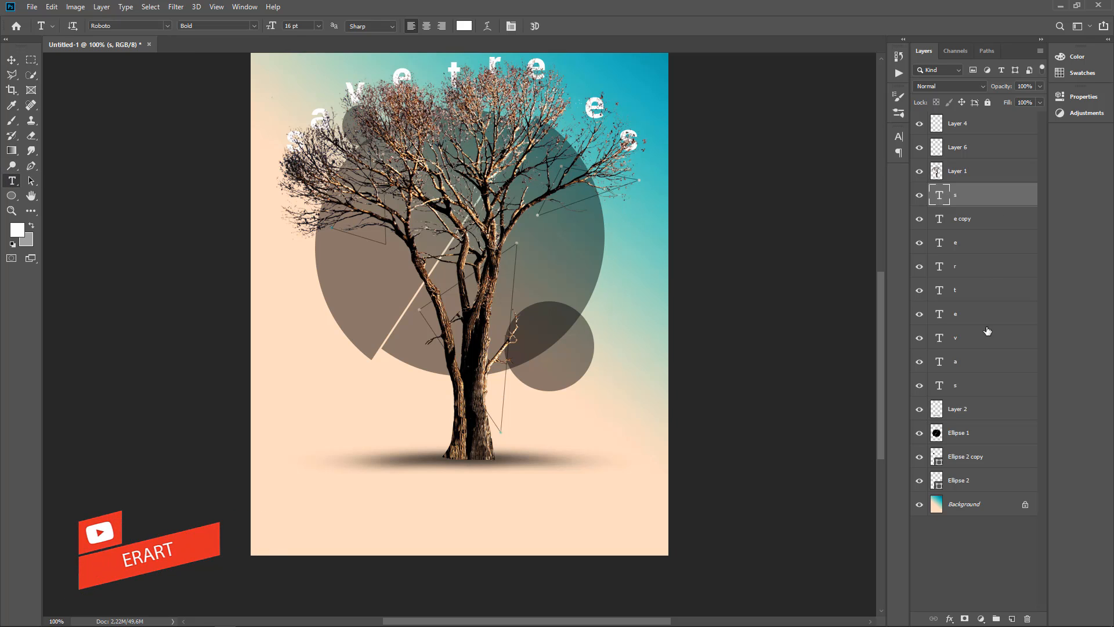
{"action": "left_click", "coordinate": [996, 389], "text": "shift"}
{"action": "key", "text": "ctrl+g"}
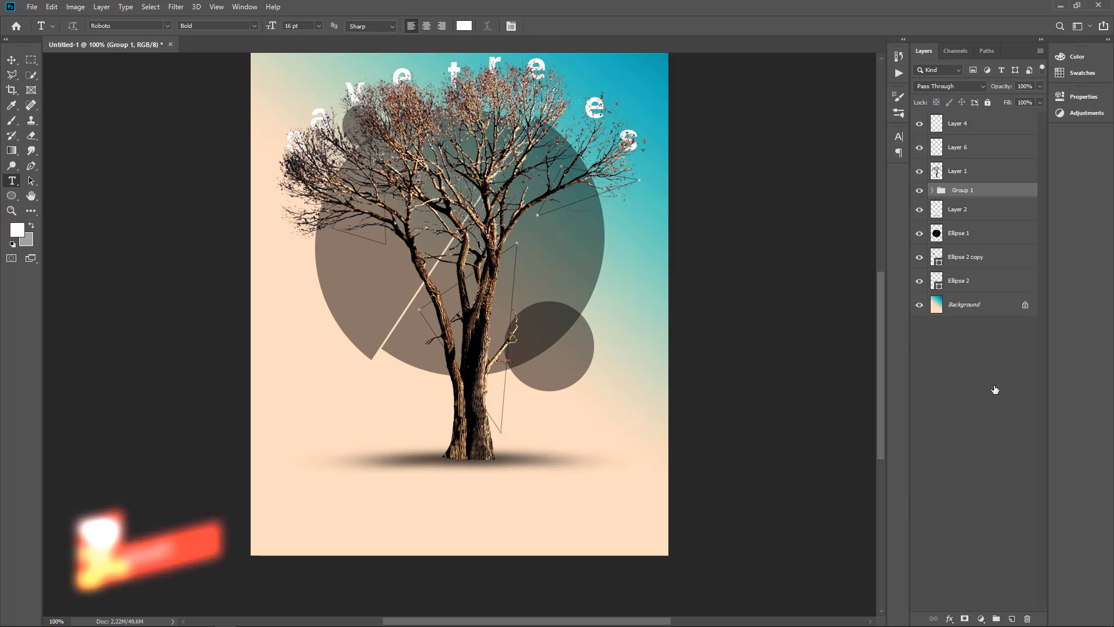
Add the text "save earth" and place it below the base of the tree
{"action": "left_click", "coordinate": [411, 469]}
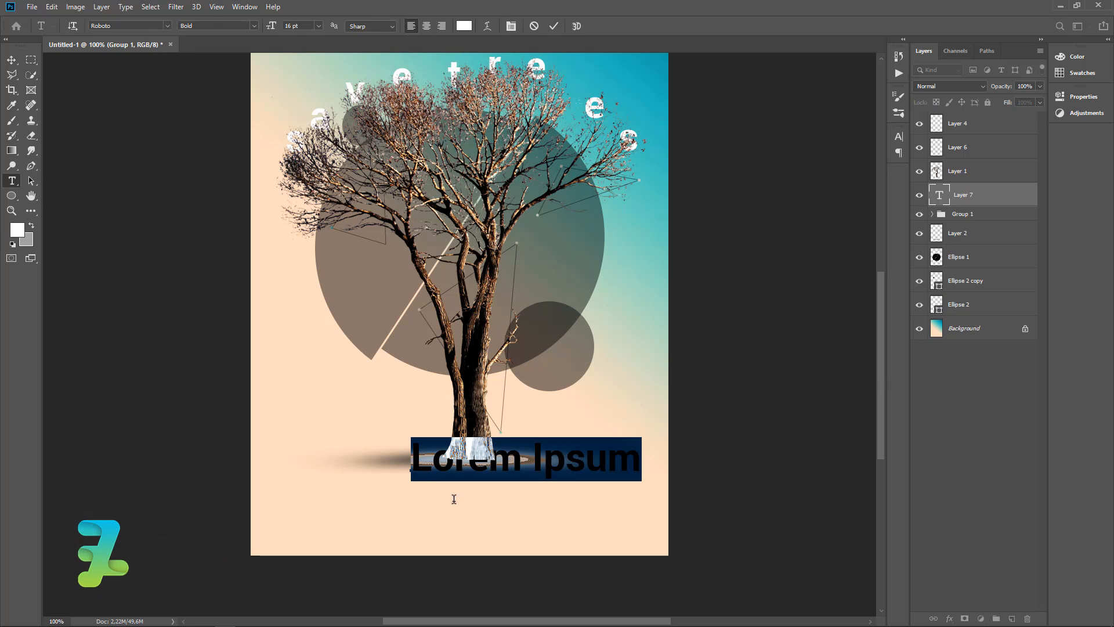
{"action": "type", "text": "save"}
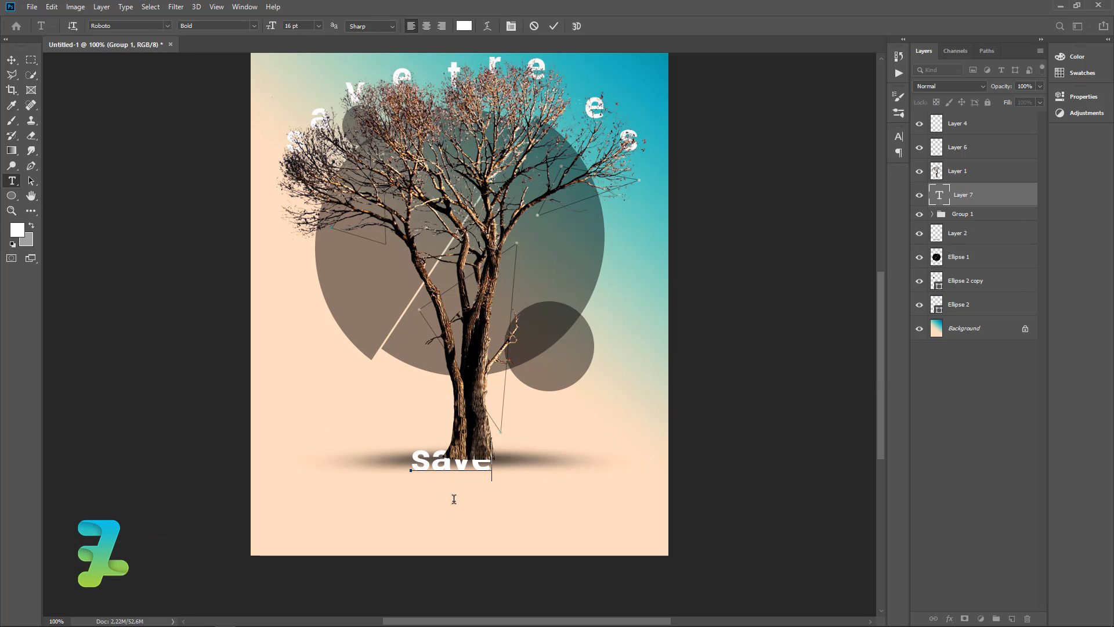
{"action": "type", "text": " earth"}
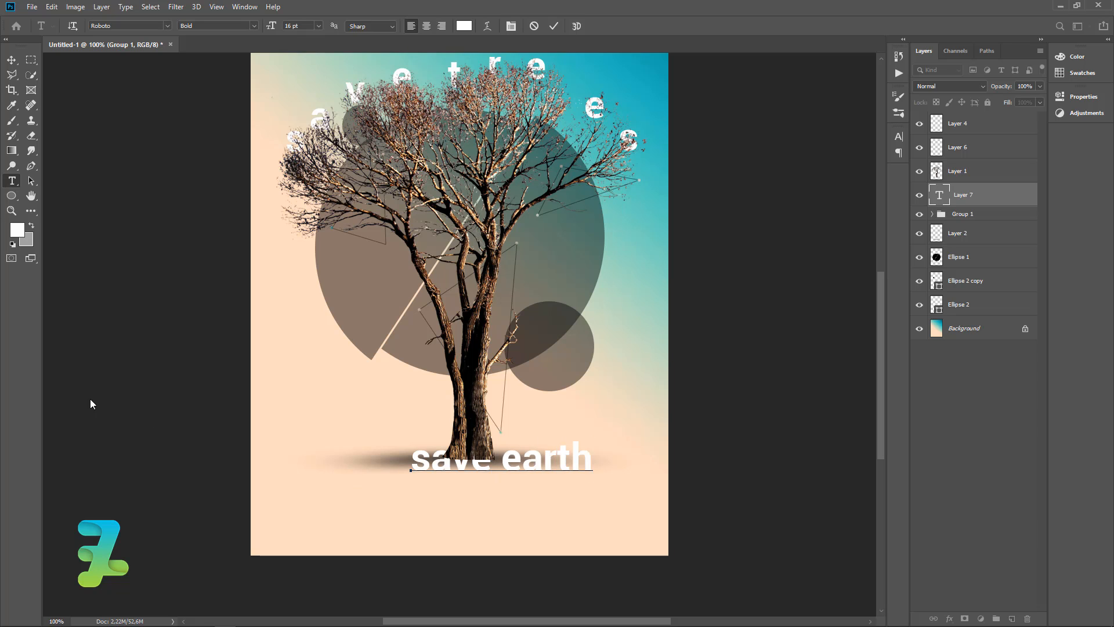
{"action": "left_click", "coordinate": [11, 59]}
{"action": "left_click_drag", "start_coordinate": [535, 459], "coordinate": [509, 483]}
Center the "save earth" text horizontally on the canvas, using a selection of the whole canvas
{"action": "key", "text": "ctrl+a"}
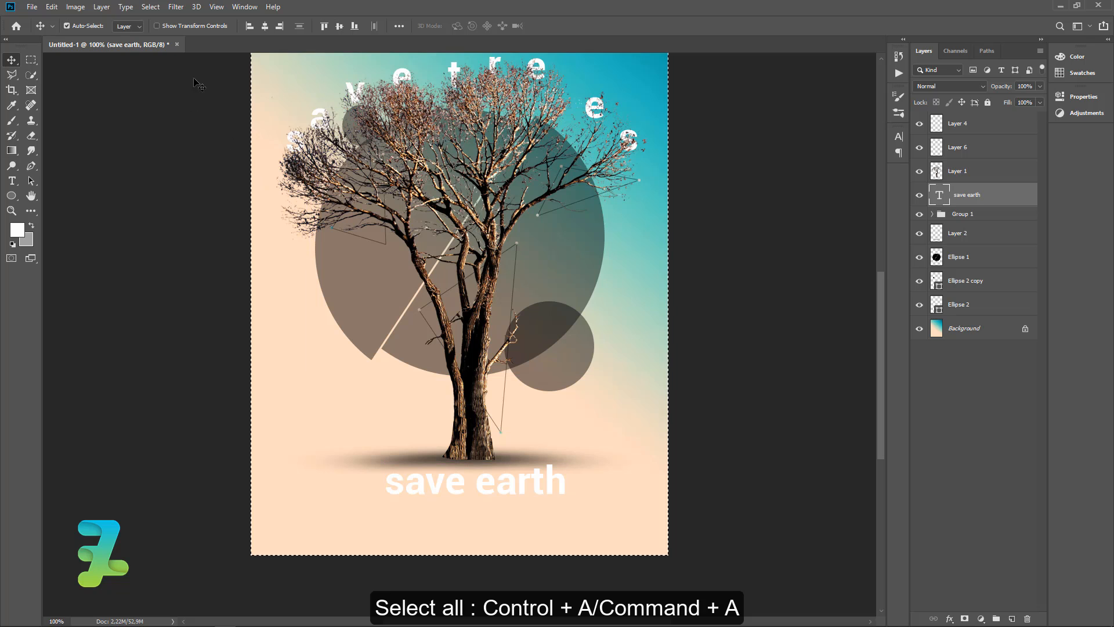
{"action": "left_click", "coordinate": [264, 26]}
{"action": "key", "text": "ctrl+d"}
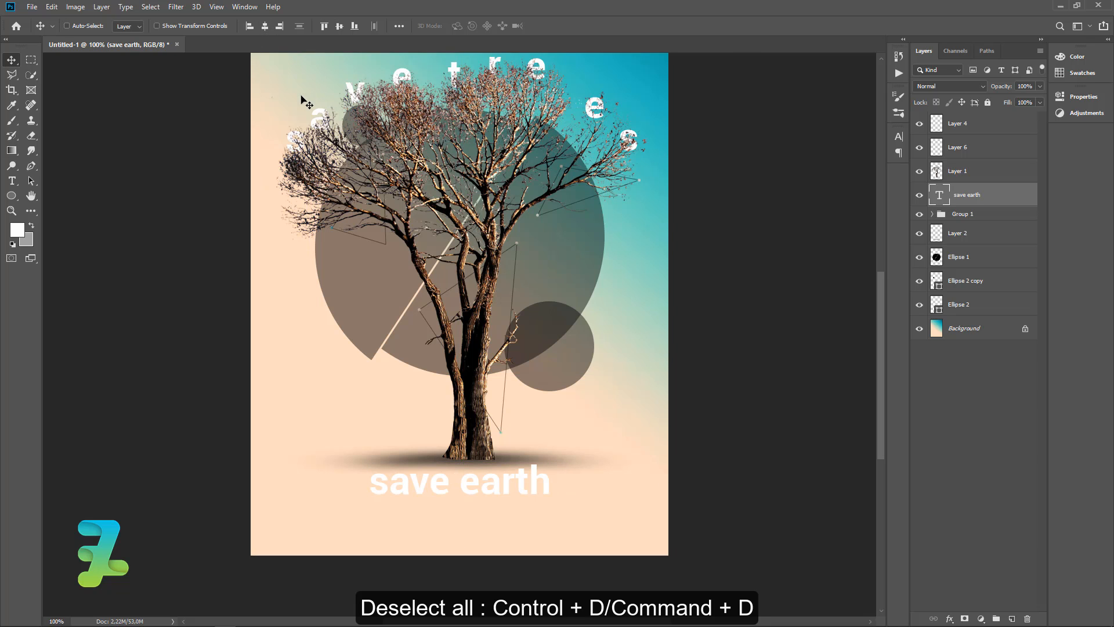
Fine-tune the position of the "save earth" text just beneath the tree's shadow
{"action": "left_click_drag", "start_coordinate": [517, 494], "coordinate": [518, 487]}
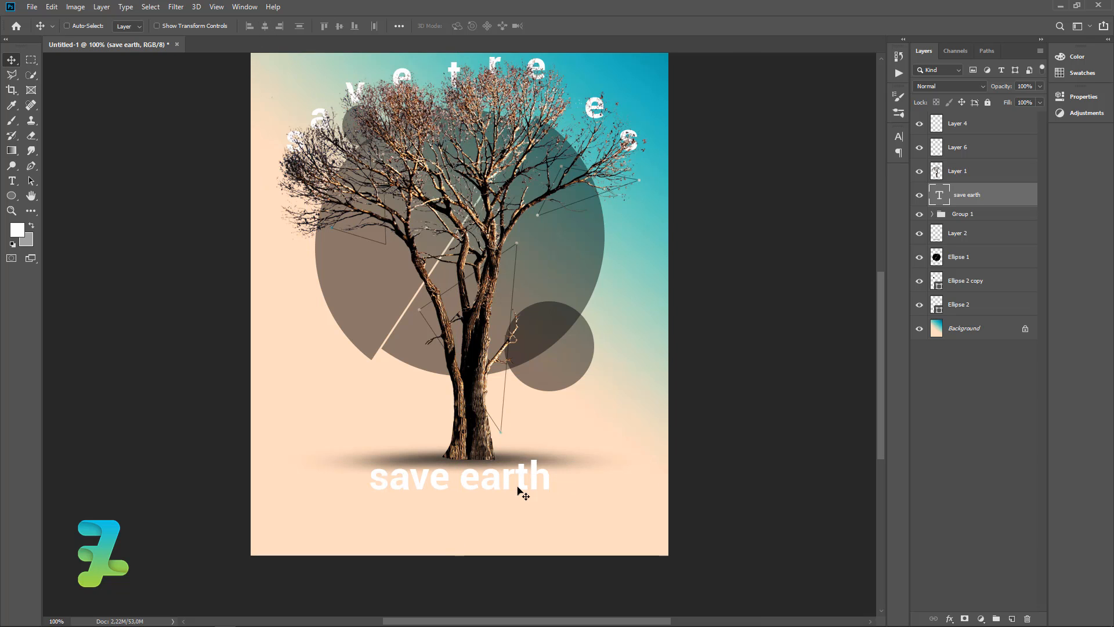
{"action": "key", "text": "ctrl"}
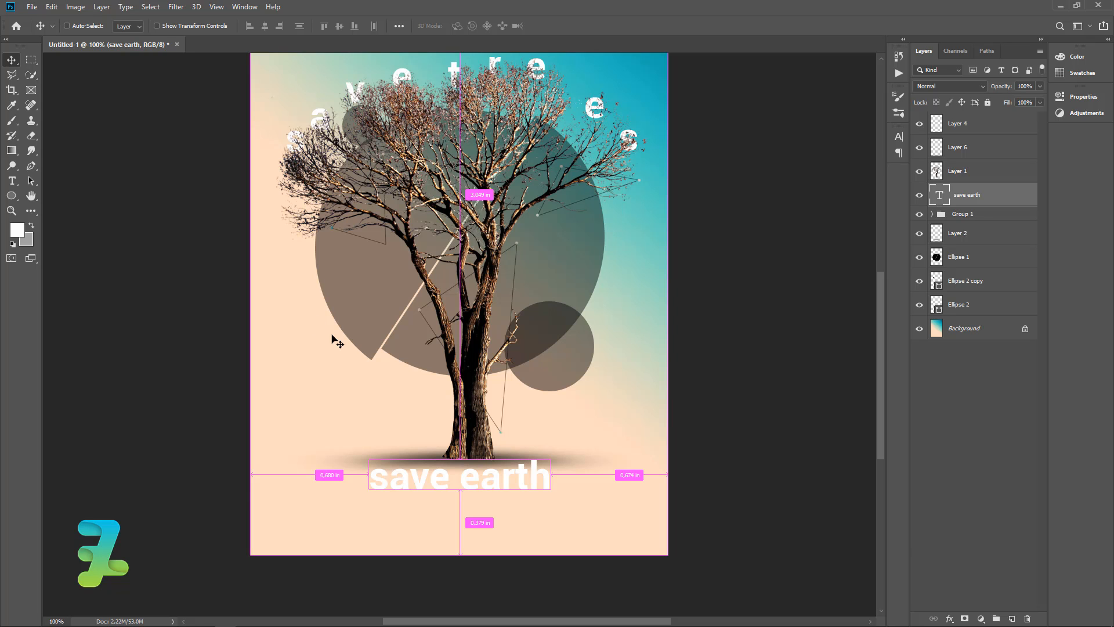
{"action": "key", "text": "ctrl+minus"}
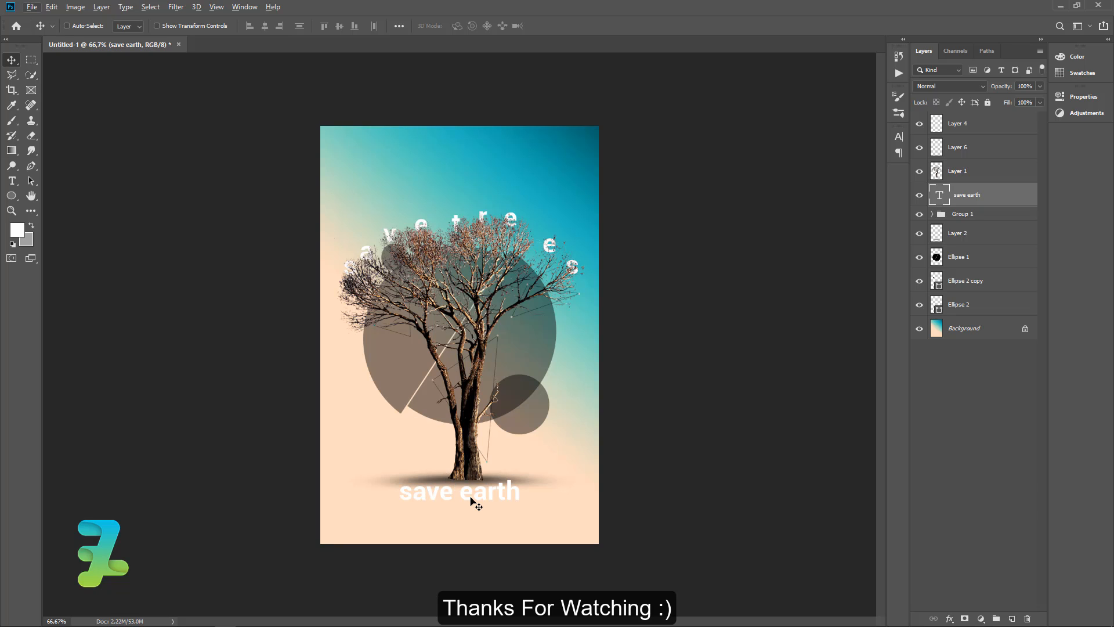
{"action": "left_click_drag", "start_coordinate": [470, 498], "coordinate": [479, 503]}
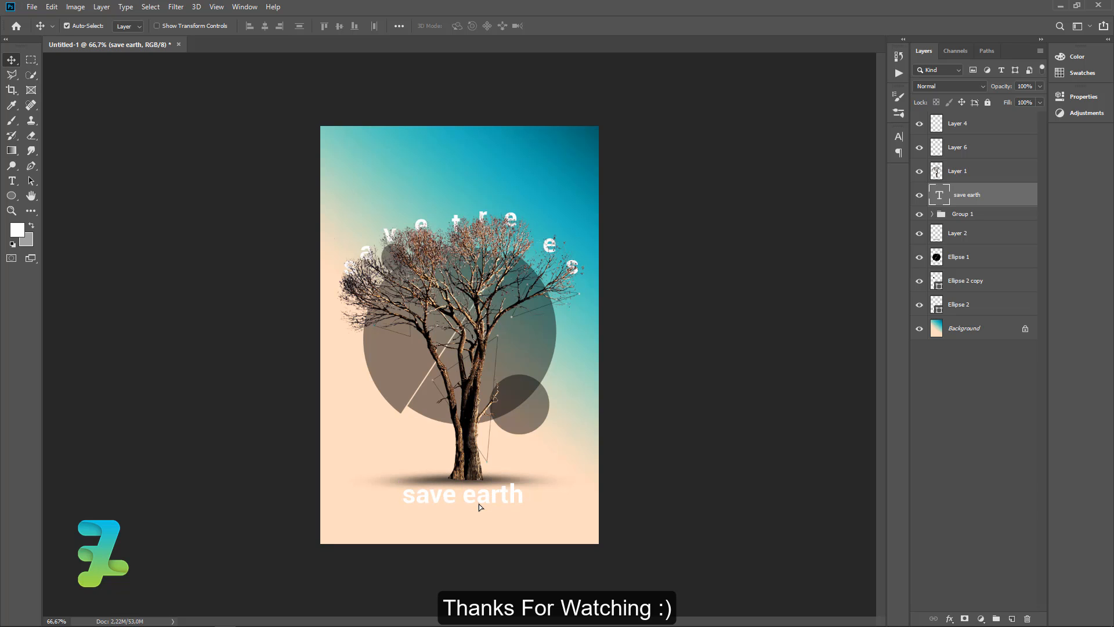